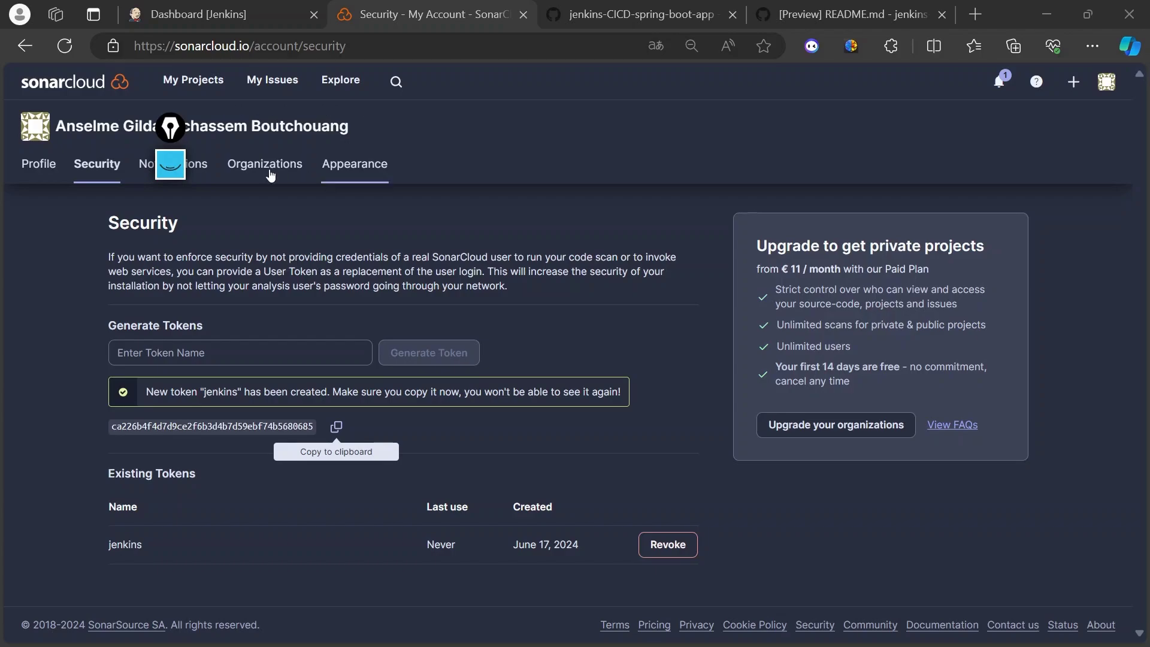
Step: Open a new webhook form in the administration of the jenkins-CICD-spring-boot-app project
left_click(203, 88)
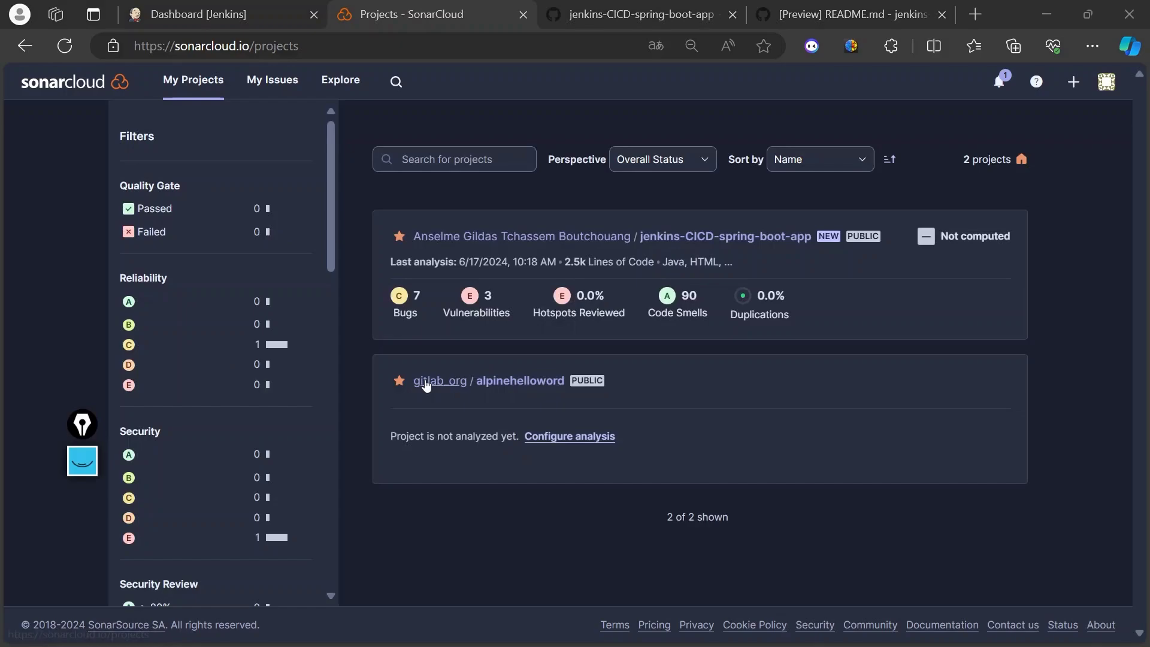
left_click(705, 238)
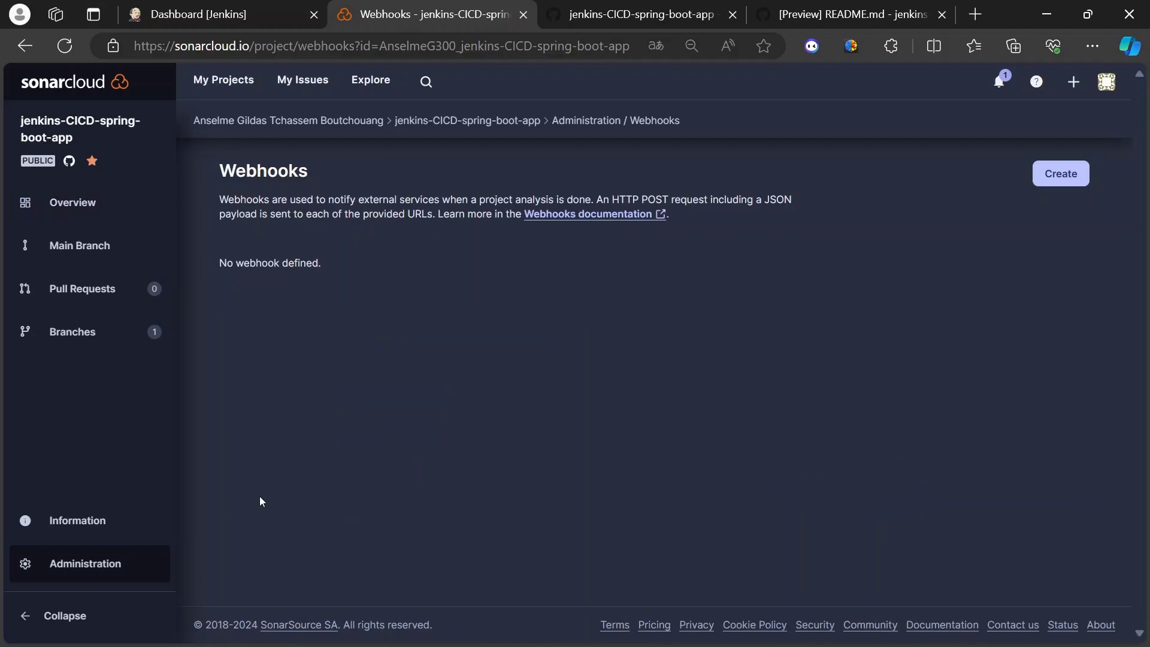
left_click(1055, 180)
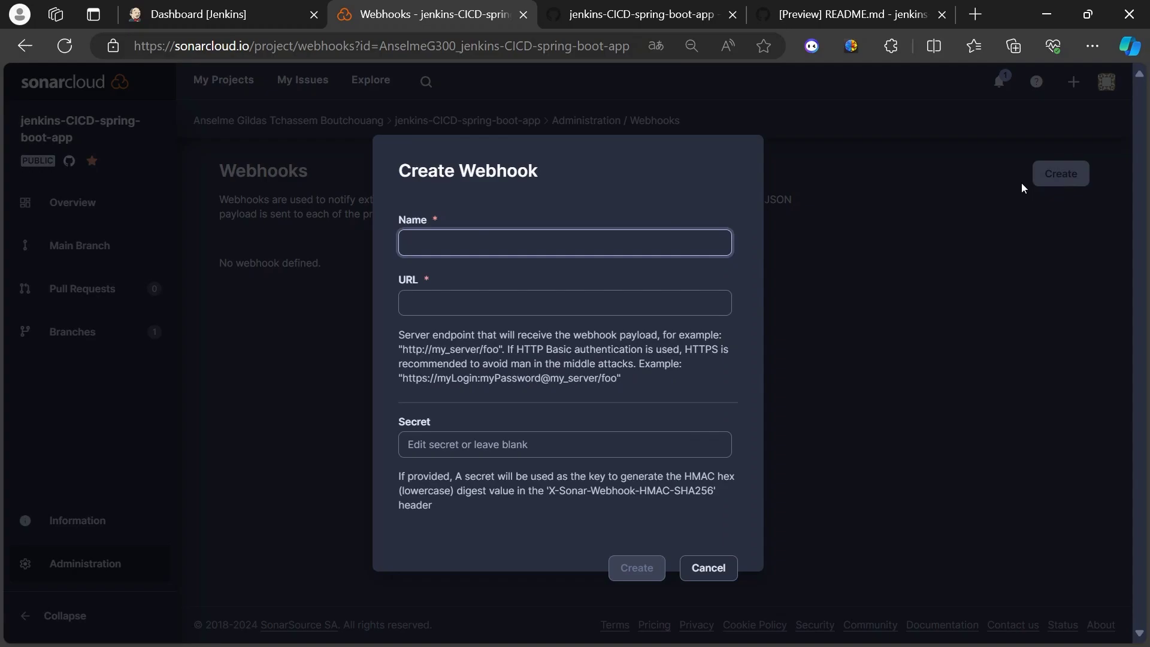
left_click(239, 14)
left_click(319, 57)
key("ctrl+c")
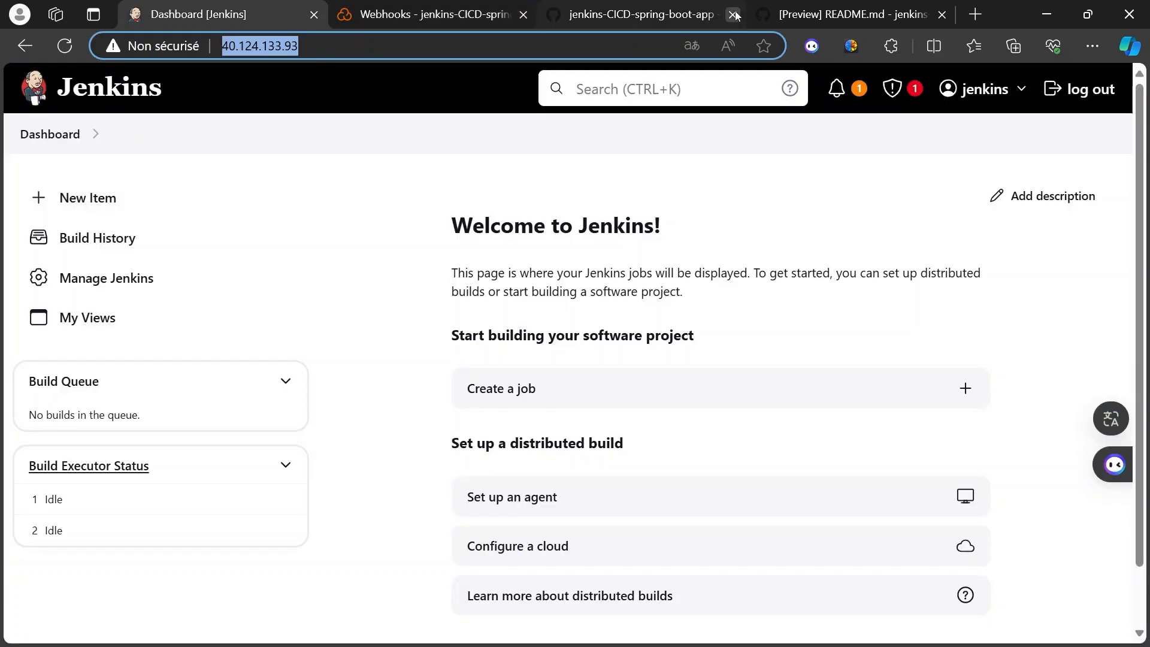
left_click(759, 15)
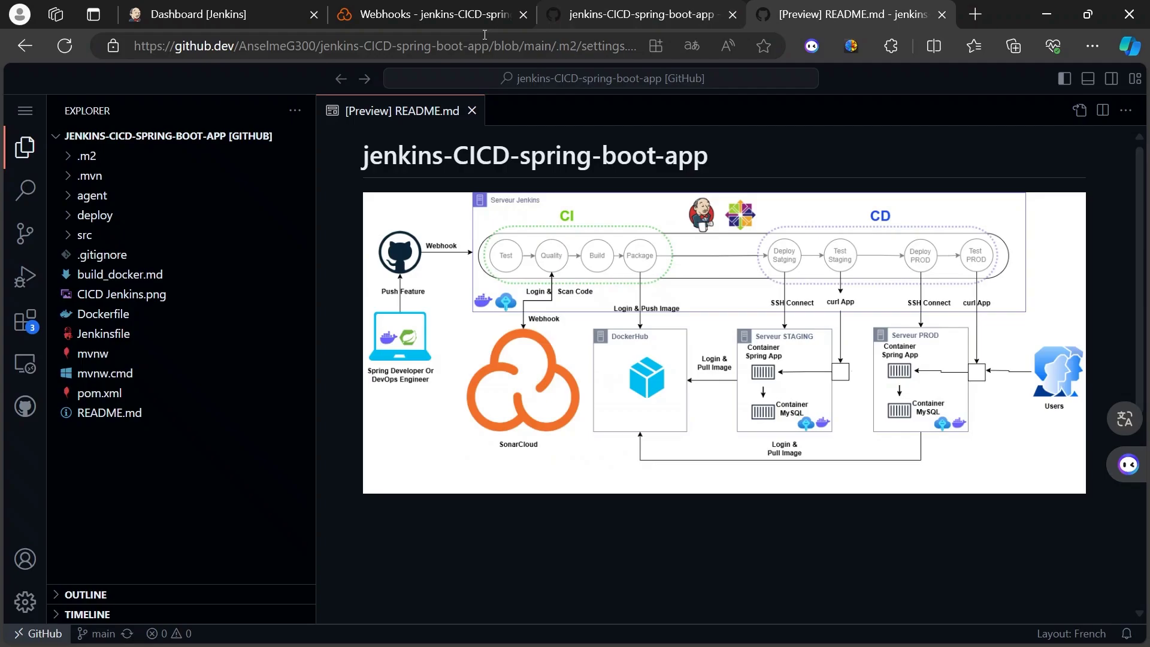
left_click(426, 13)
key("ctrl+v")
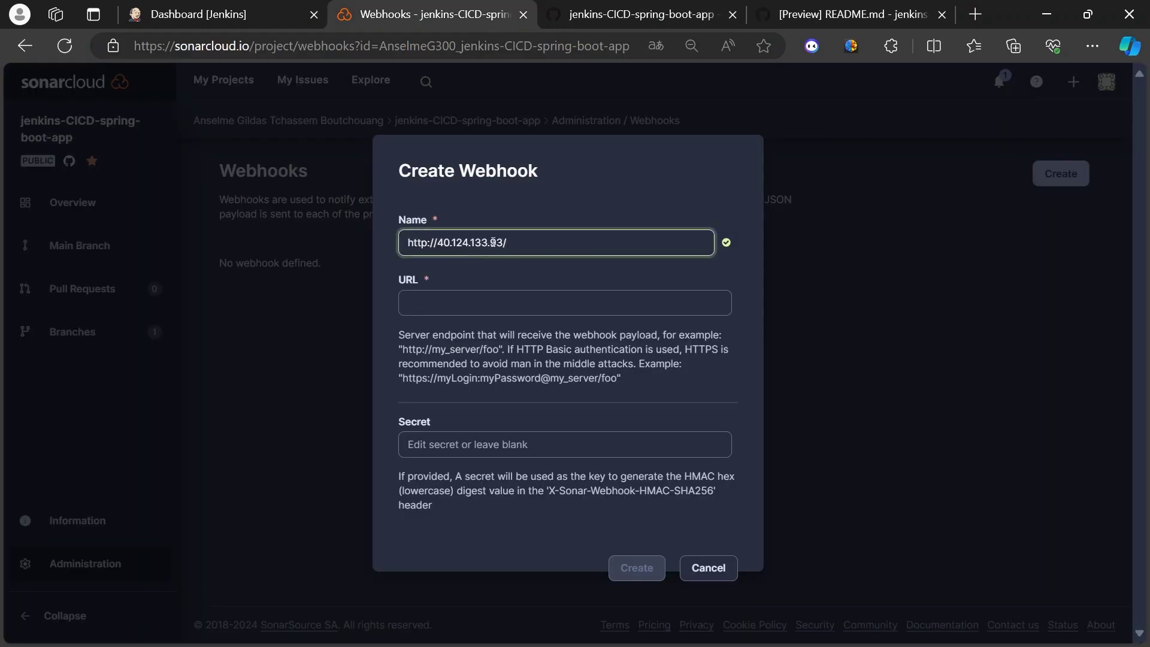
left_click(435, 307)
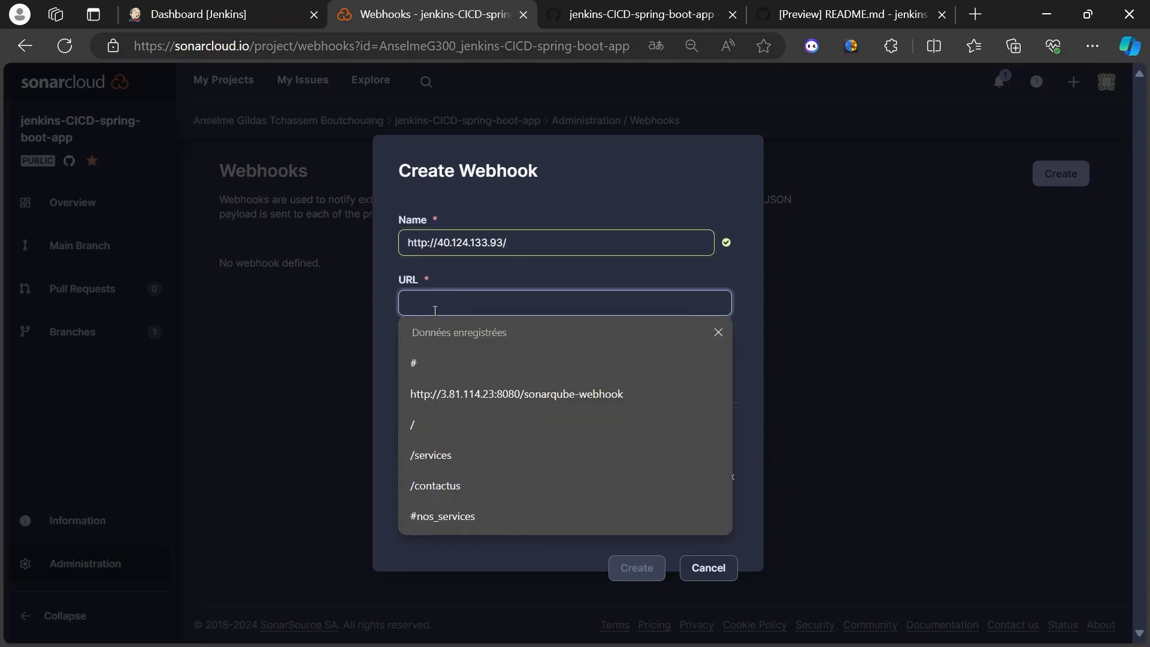
key("ctrl+v")
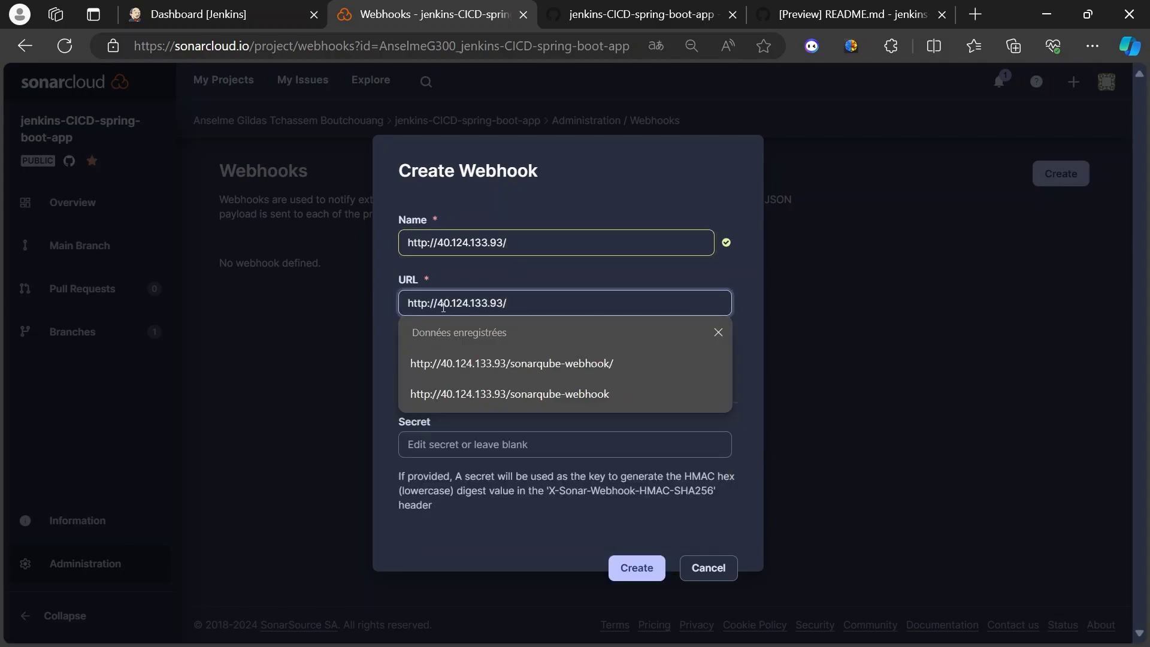
left_click(515, 363)
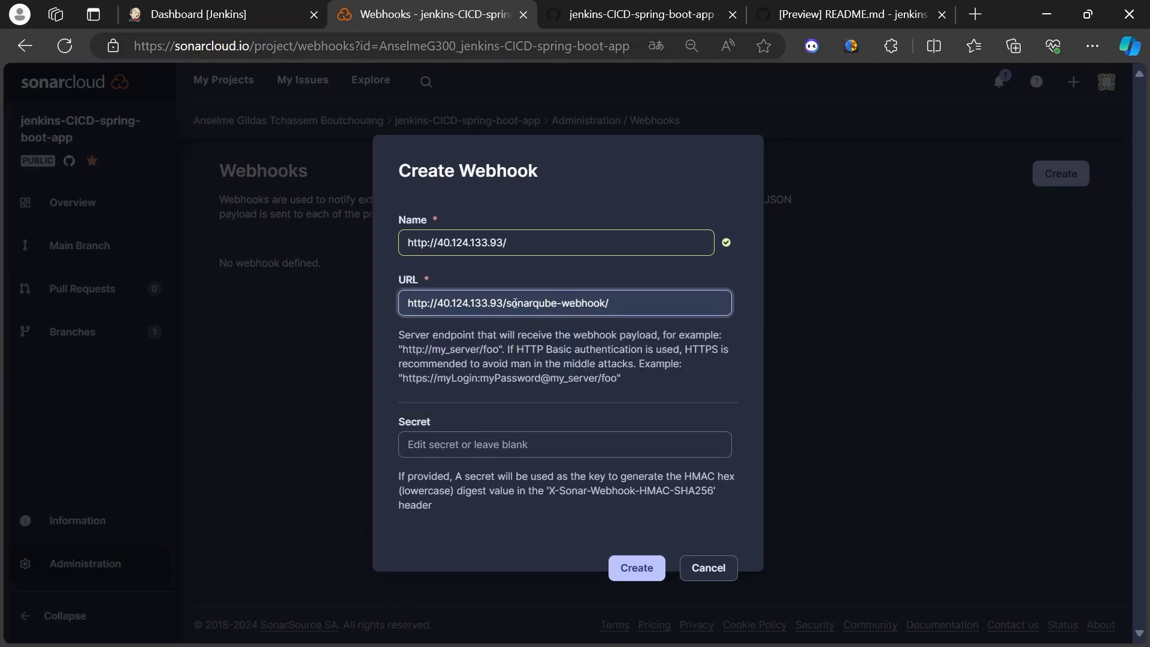
double_click(514, 303)
left_click_drag(589, 301, 592, 301)
Step: Name the webhook "Jenkins Webhook" and create it without a secret
left_click(538, 246)
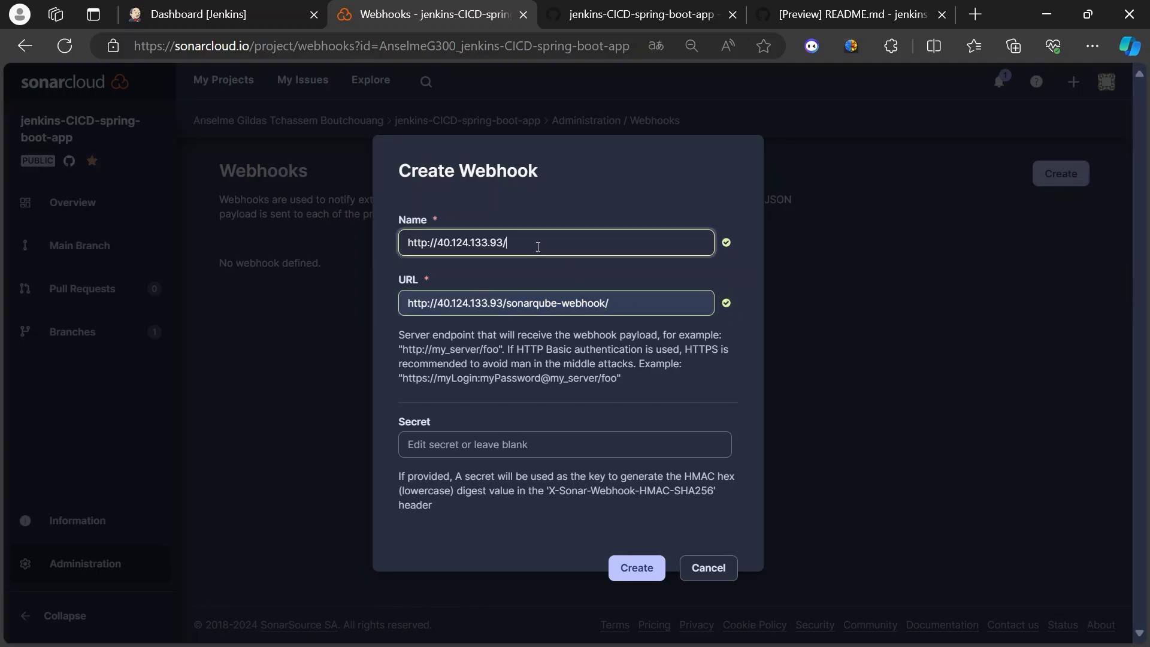
key("BackSpace")
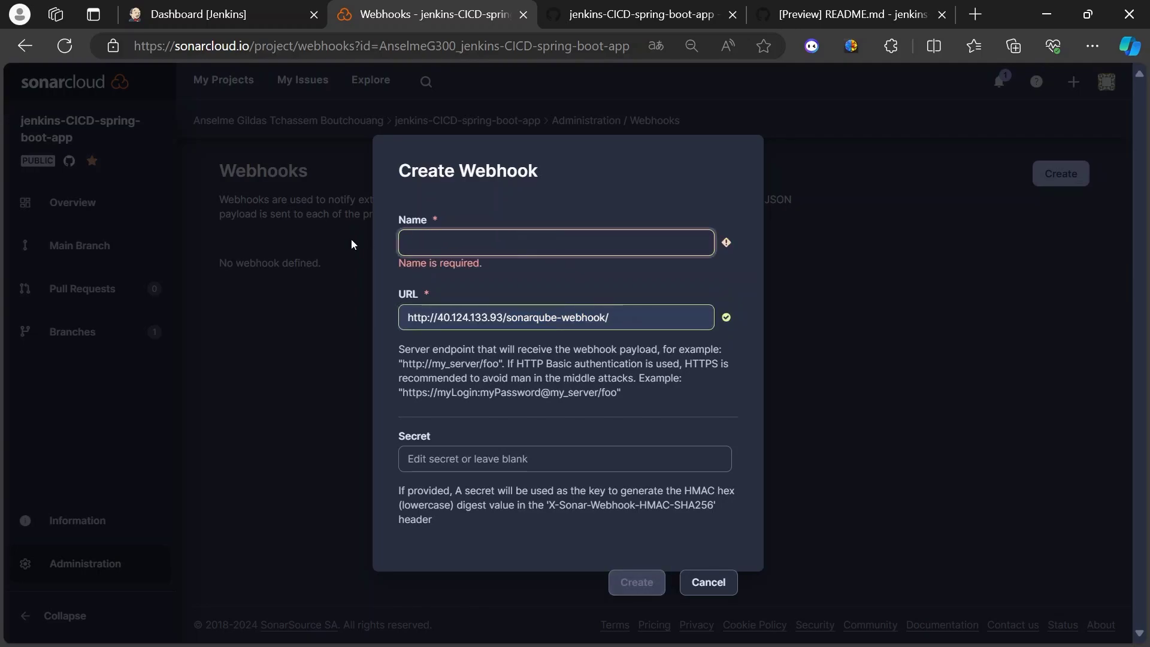
type("je")
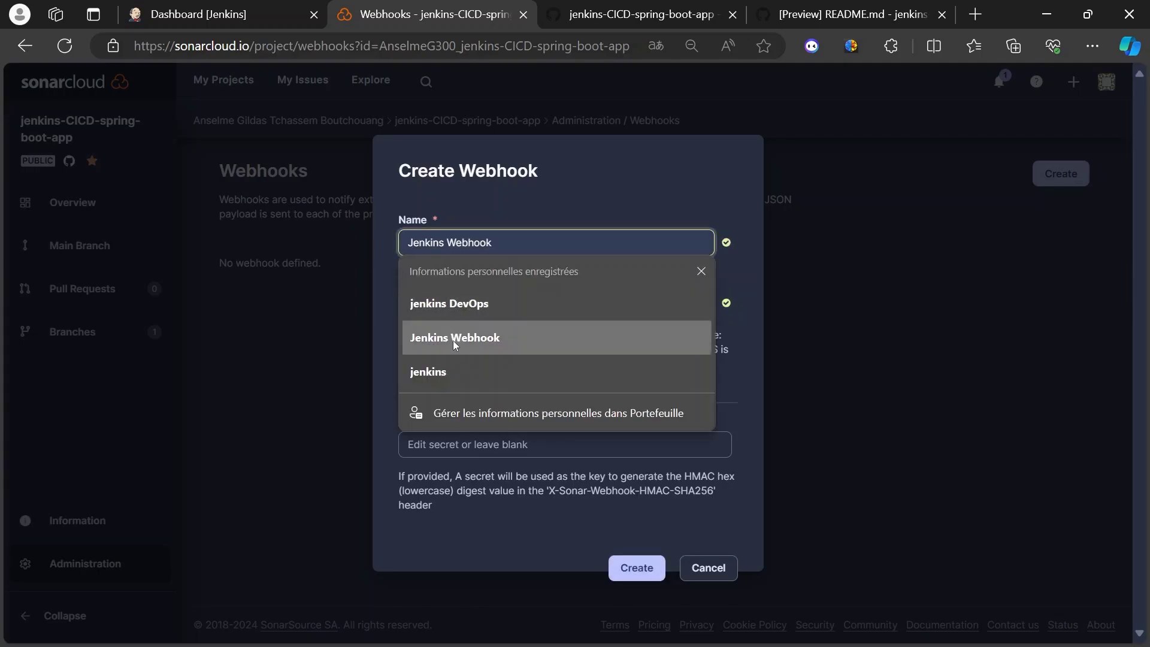
left_click(452, 340)
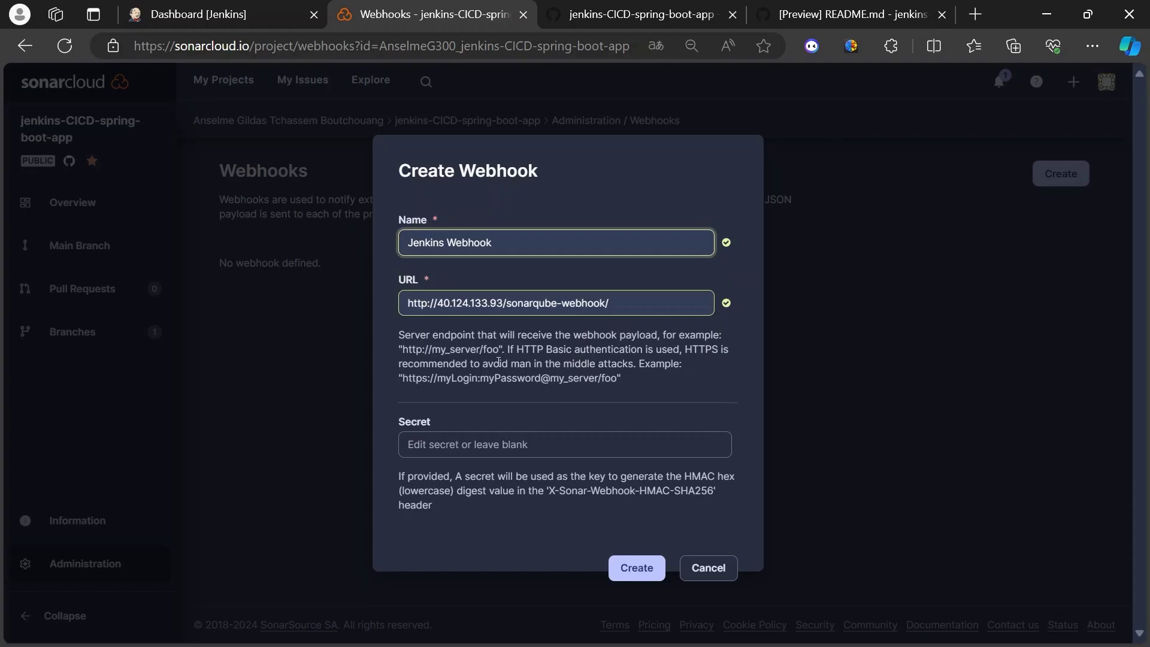
left_click(626, 565)
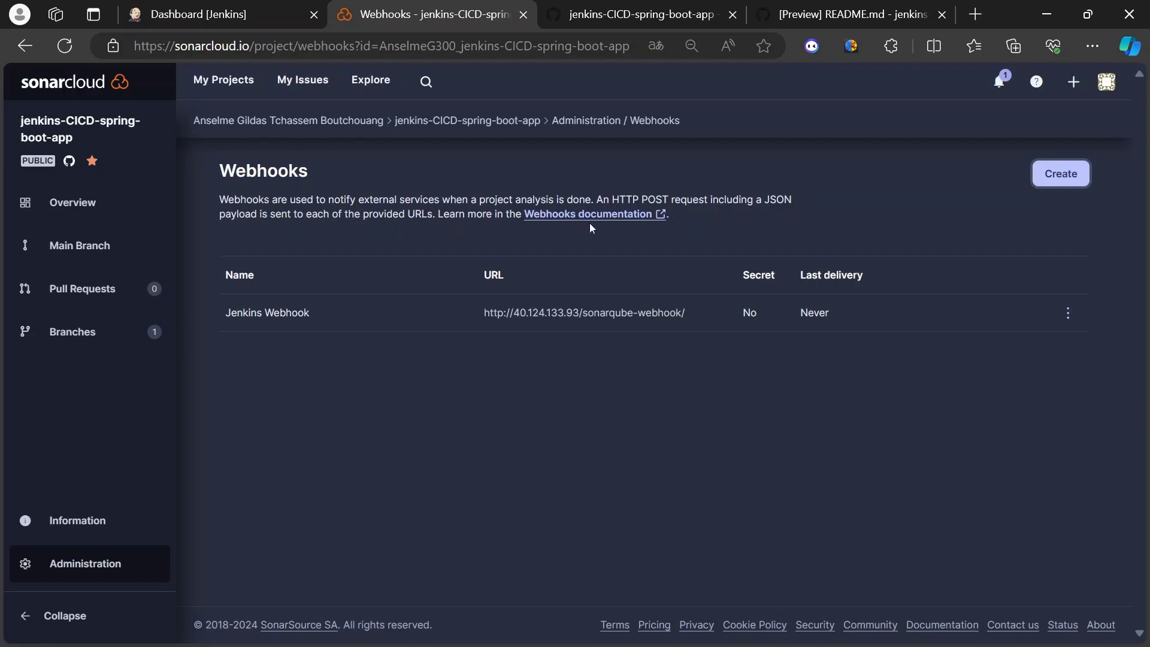
Step: Open settings.xml from the .m2 folder in the github.dev editor showing the README preview, and close the duplicate repository page
left_click(623, 16)
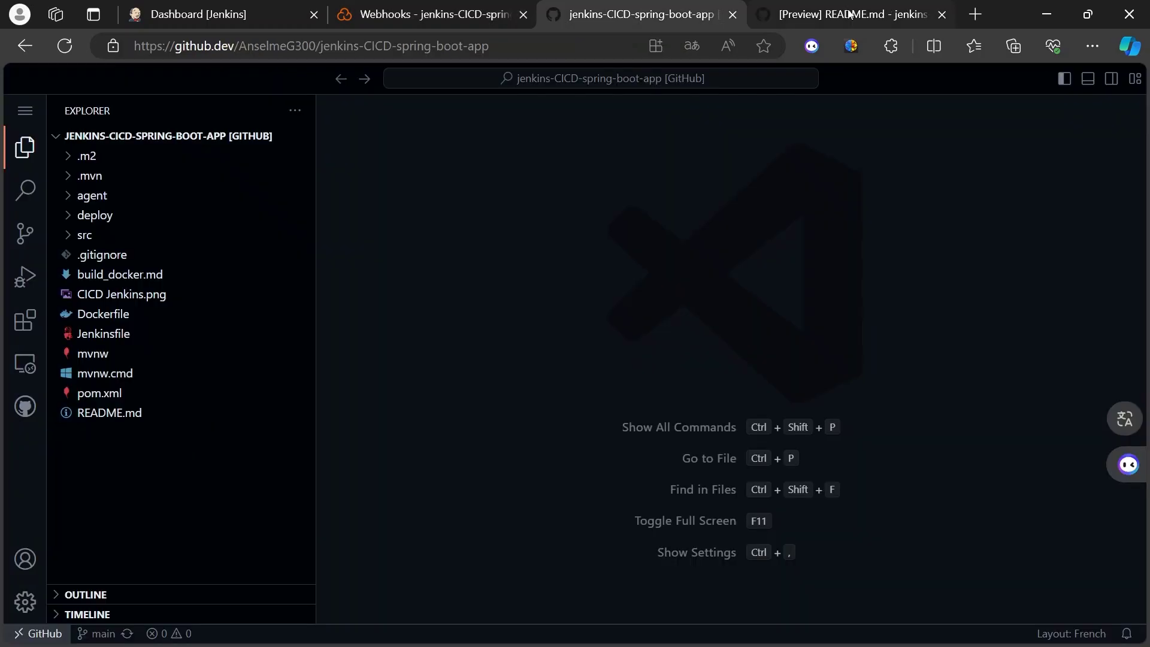
left_click(809, 13)
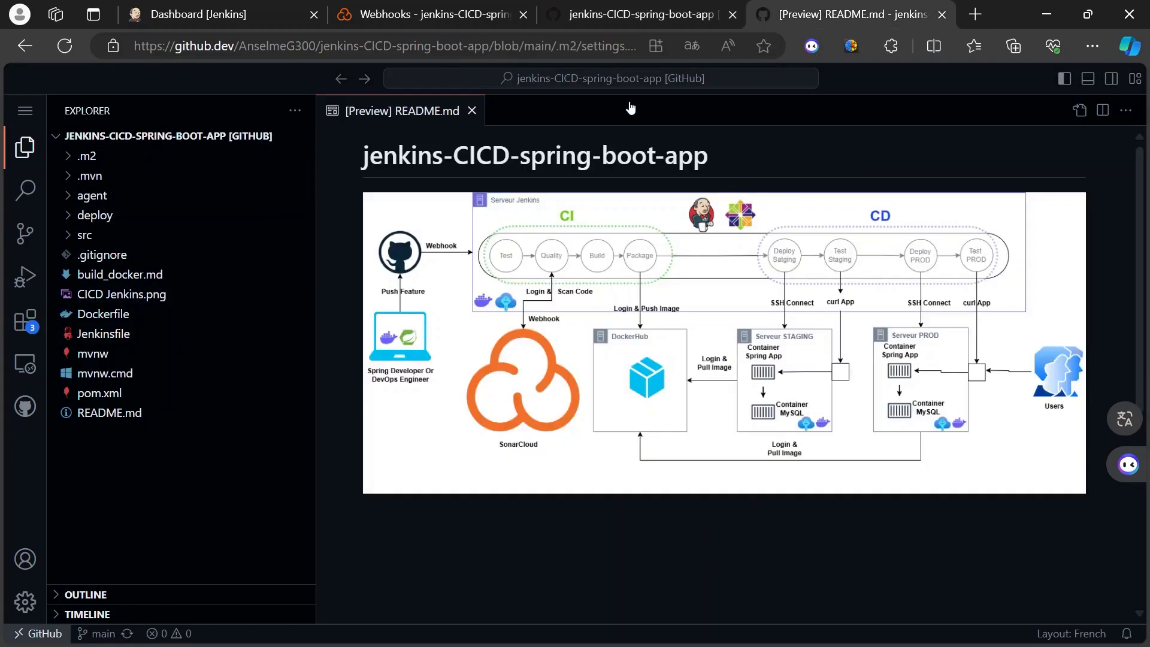
left_click(641, 20)
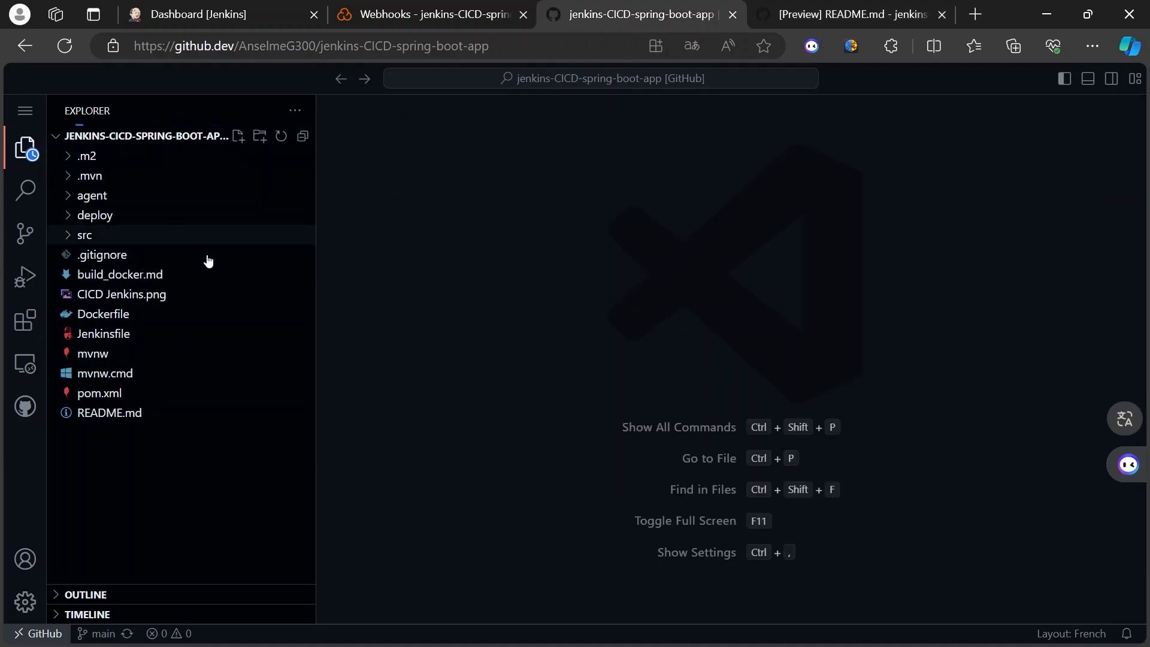
left_click(80, 161)
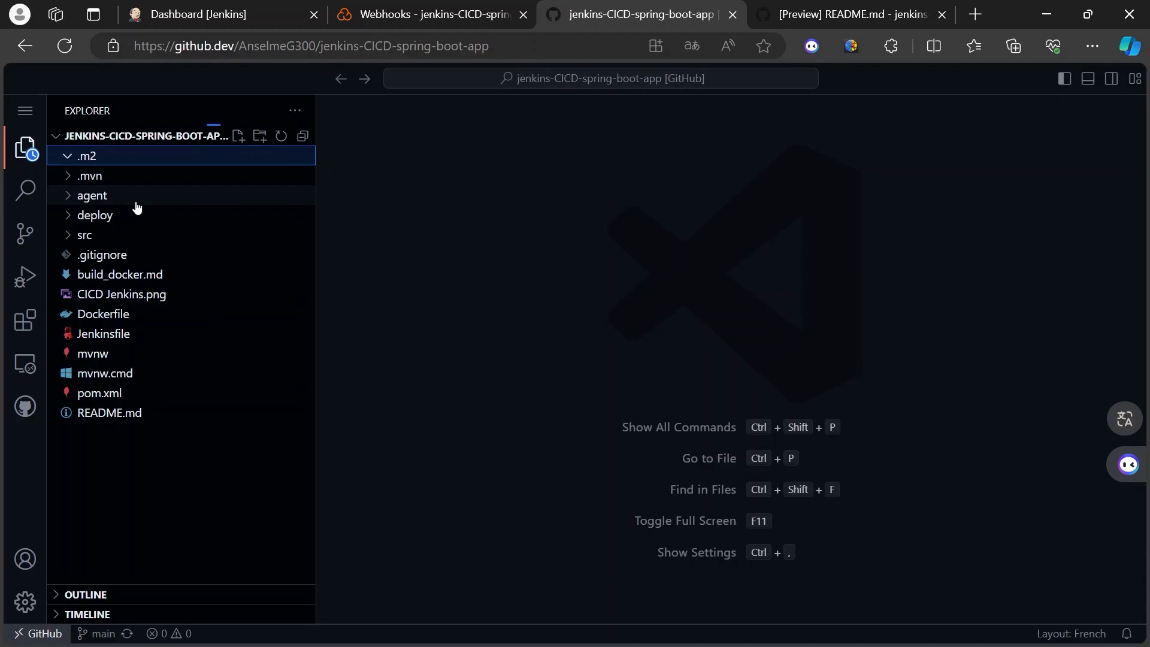
left_click(95, 157)
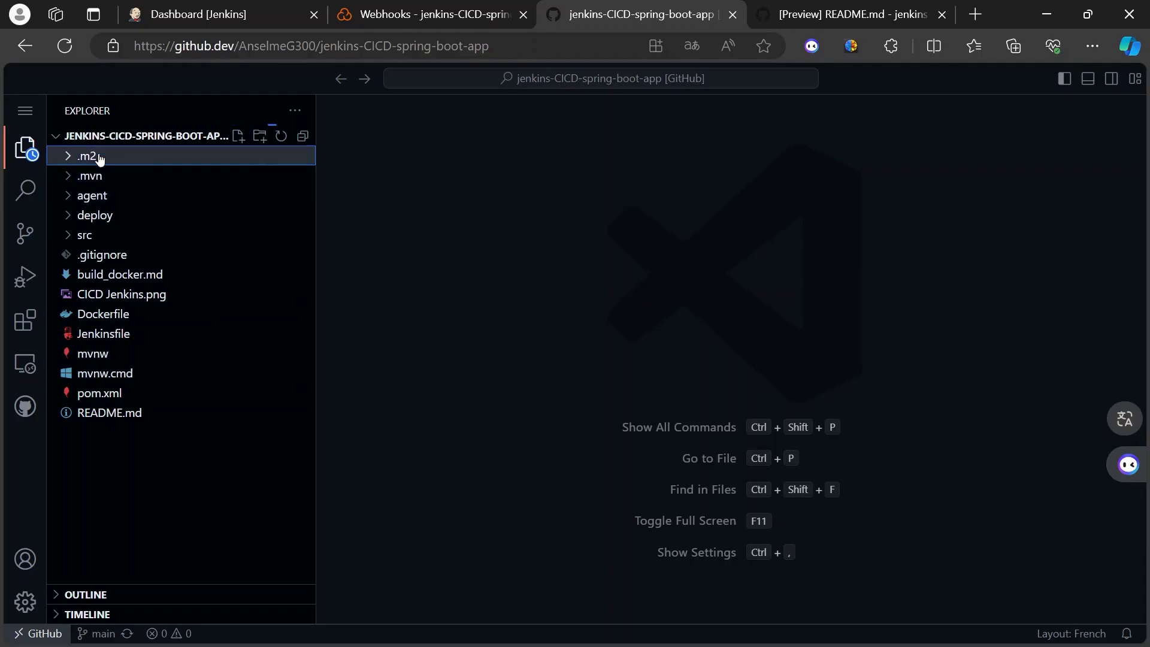
left_click(816, 10)
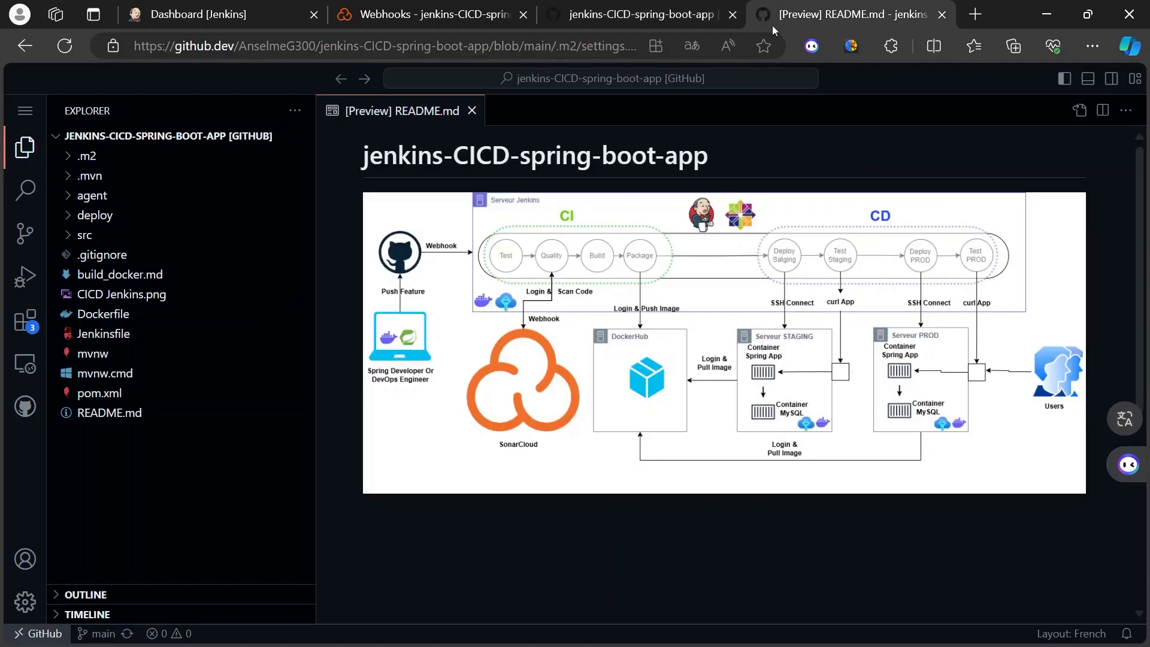
left_click(86, 156)
left_click(114, 177)
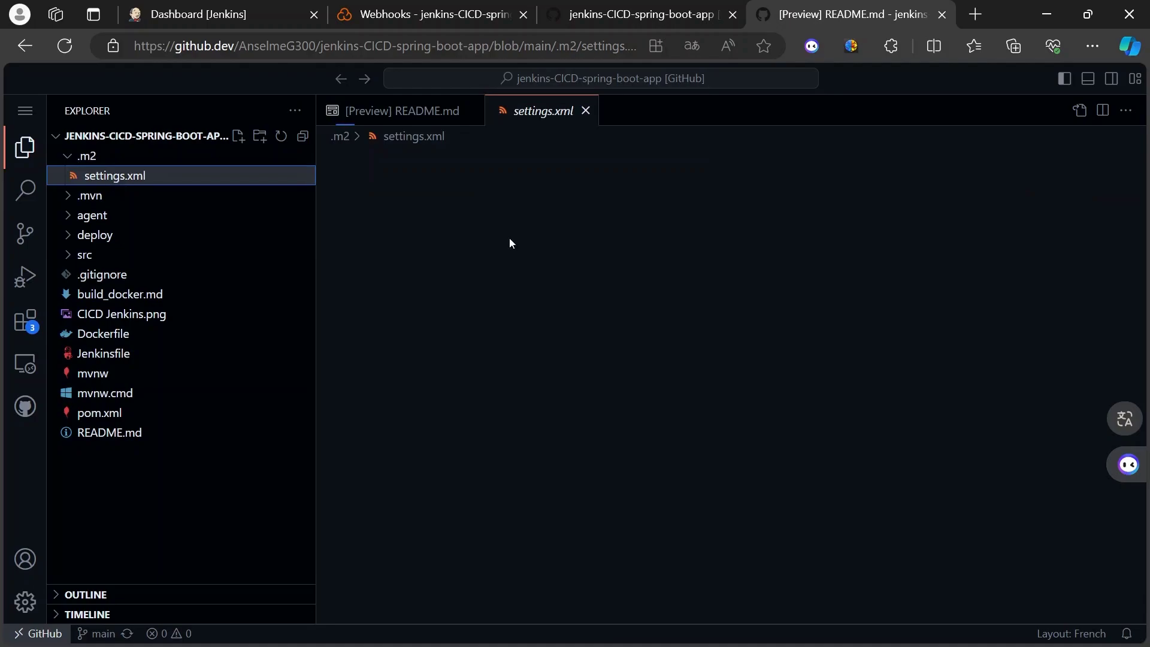
left_click(735, 16)
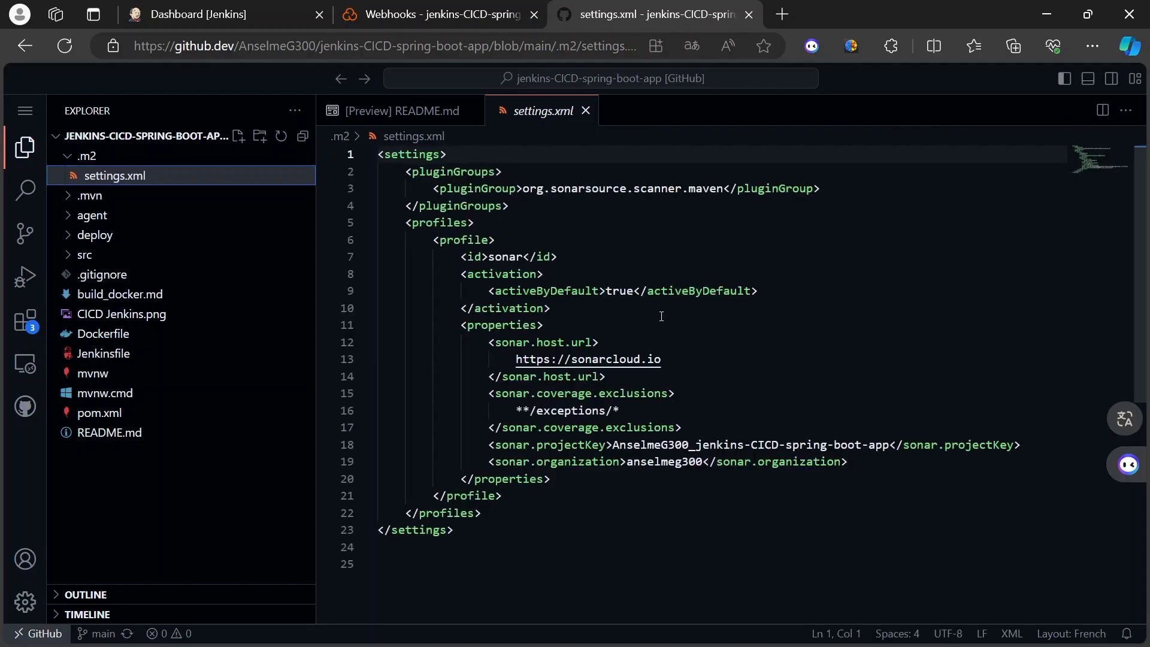
Step: Move the sonar.projectKey line below the sonar.organization line in settings.xml
double_click(733, 449)
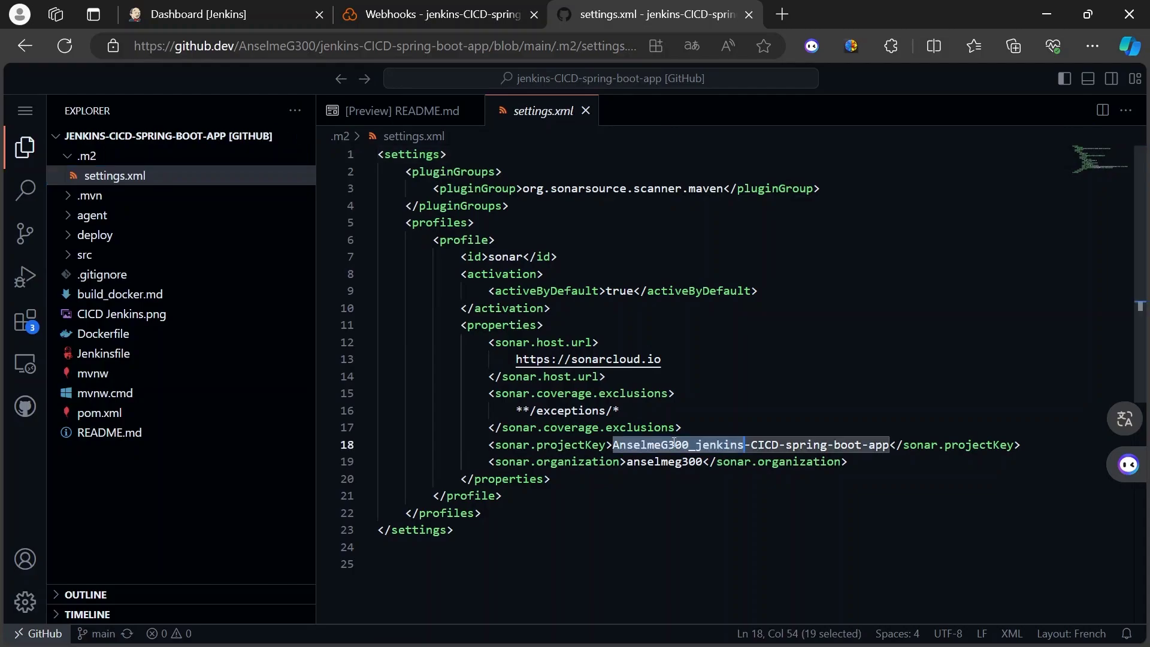
double_click(760, 444)
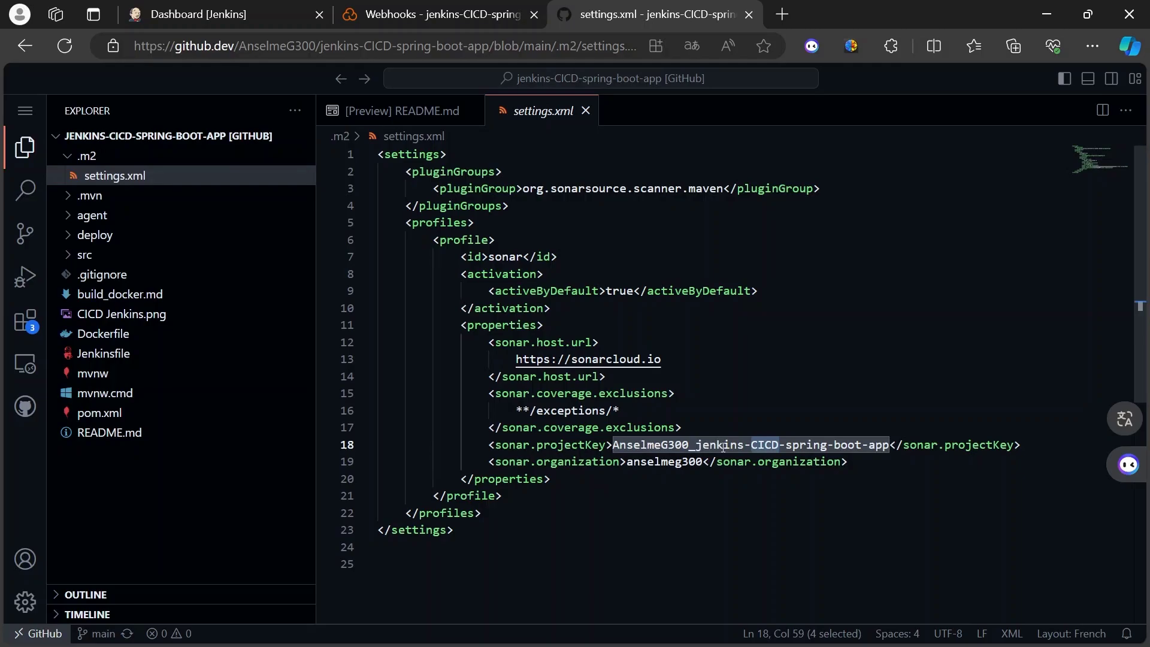
double_click(669, 461)
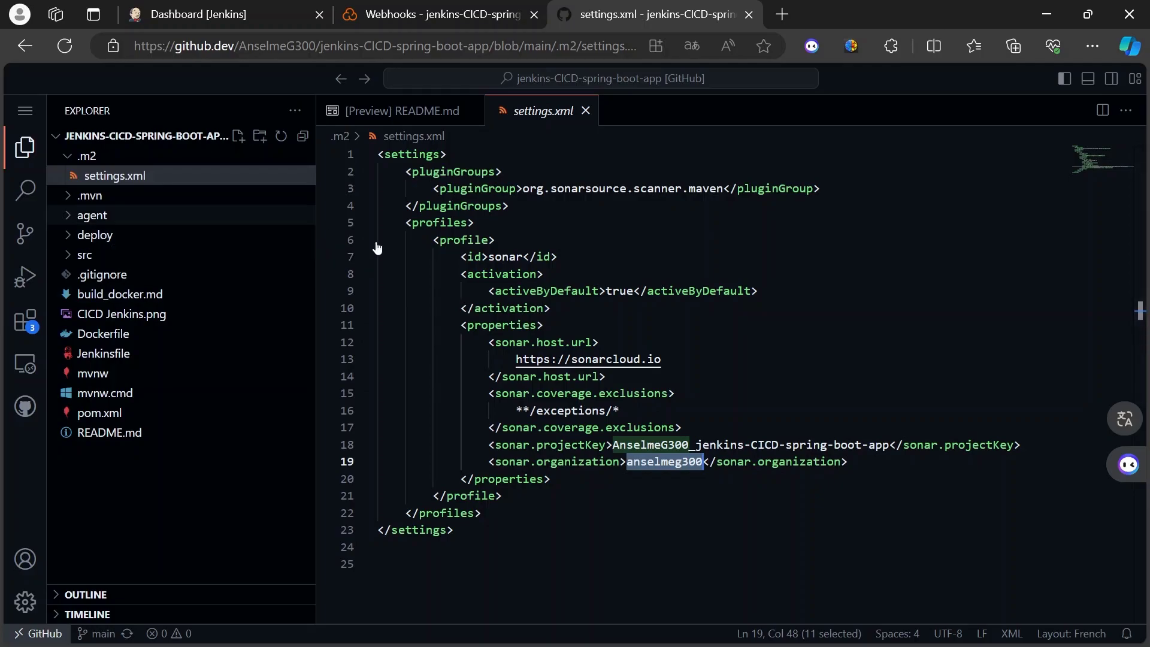
left_click(1033, 443)
left_click_drag(1032, 443, 1005, 429)
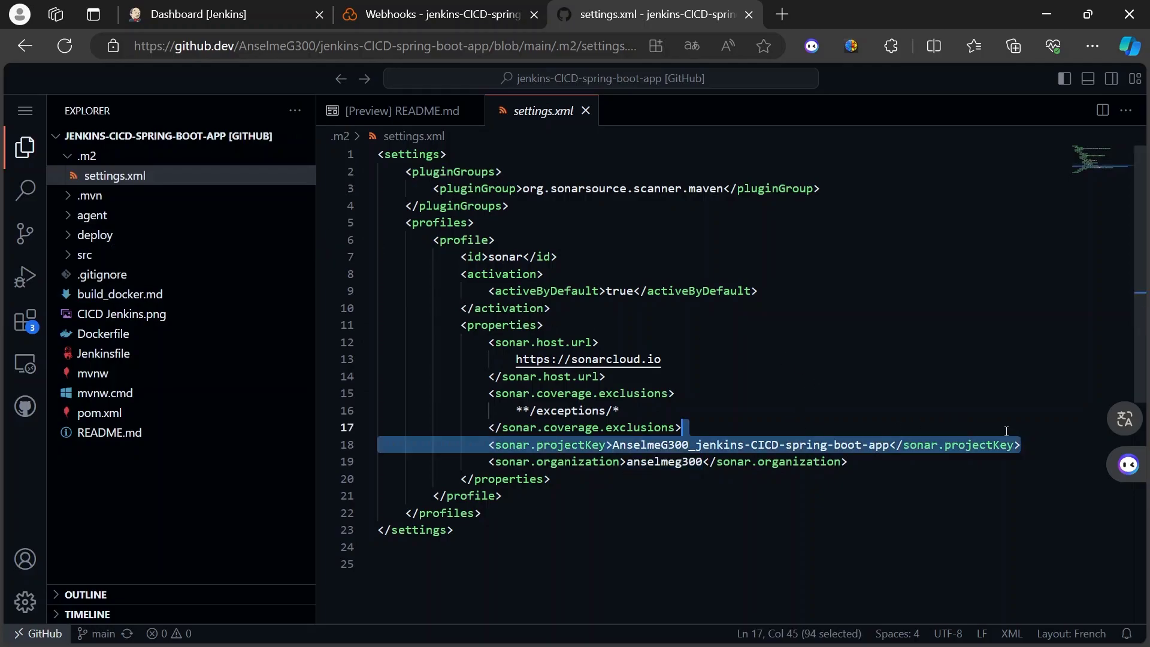
key("BackSpace")
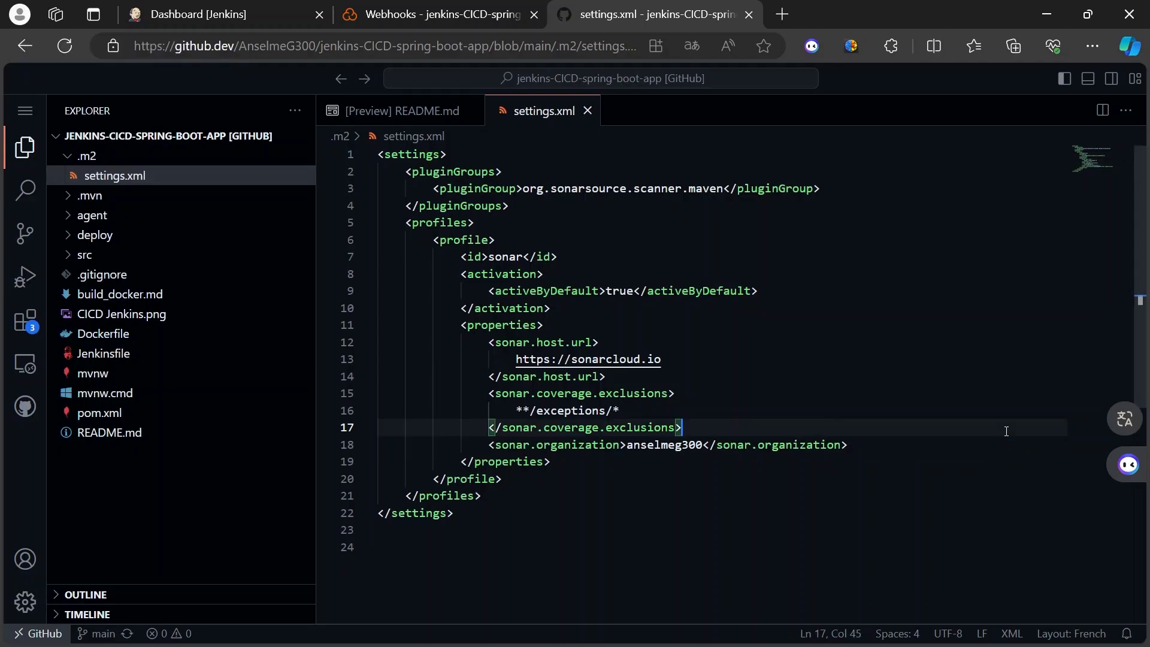
left_click(952, 461)
left_click(921, 451)
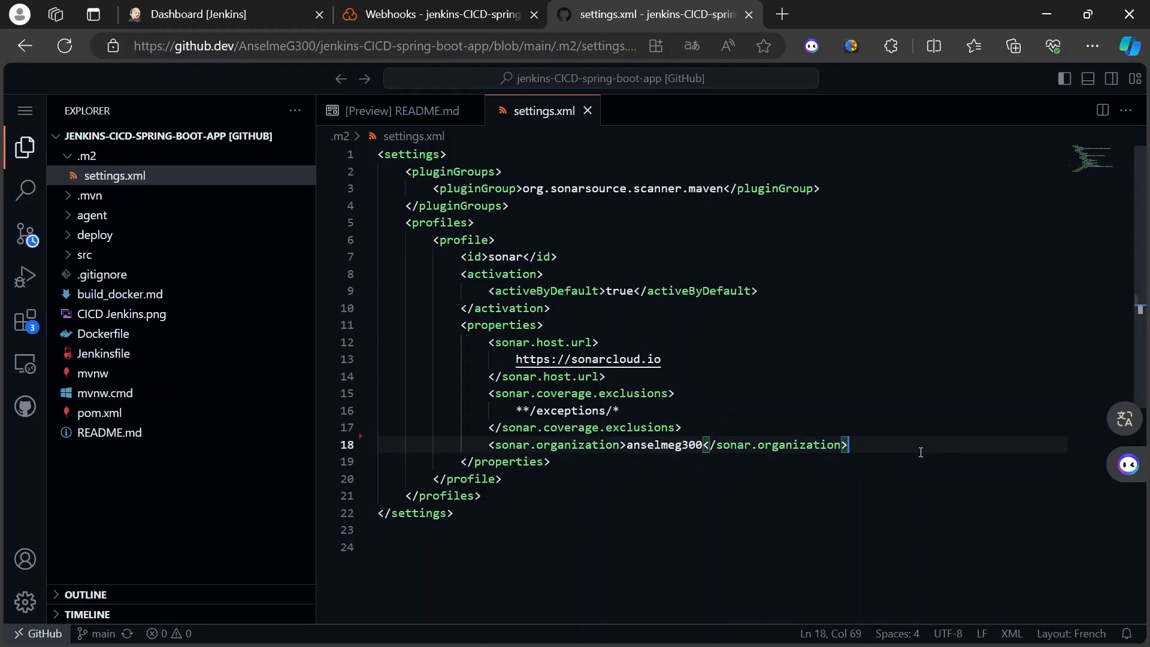
key("ctrl+z")
left_click(834, 417)
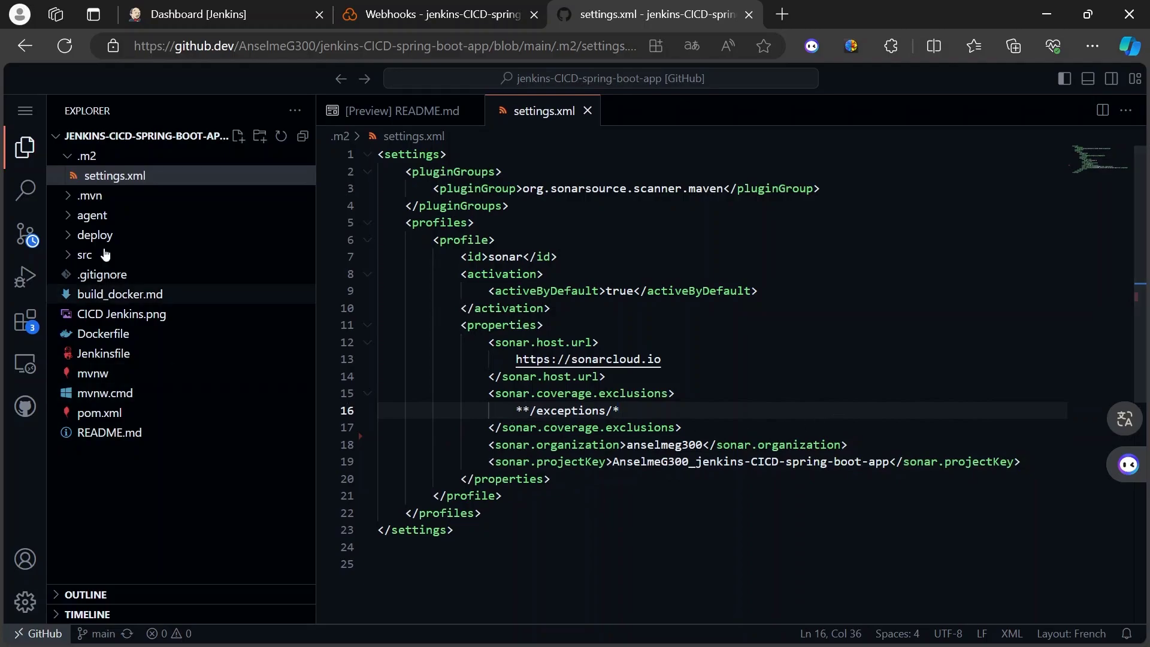
Step: Commit and push the settings.xml change with the message "add poroject key and organisation for sonarcloud"
left_click(25, 234)
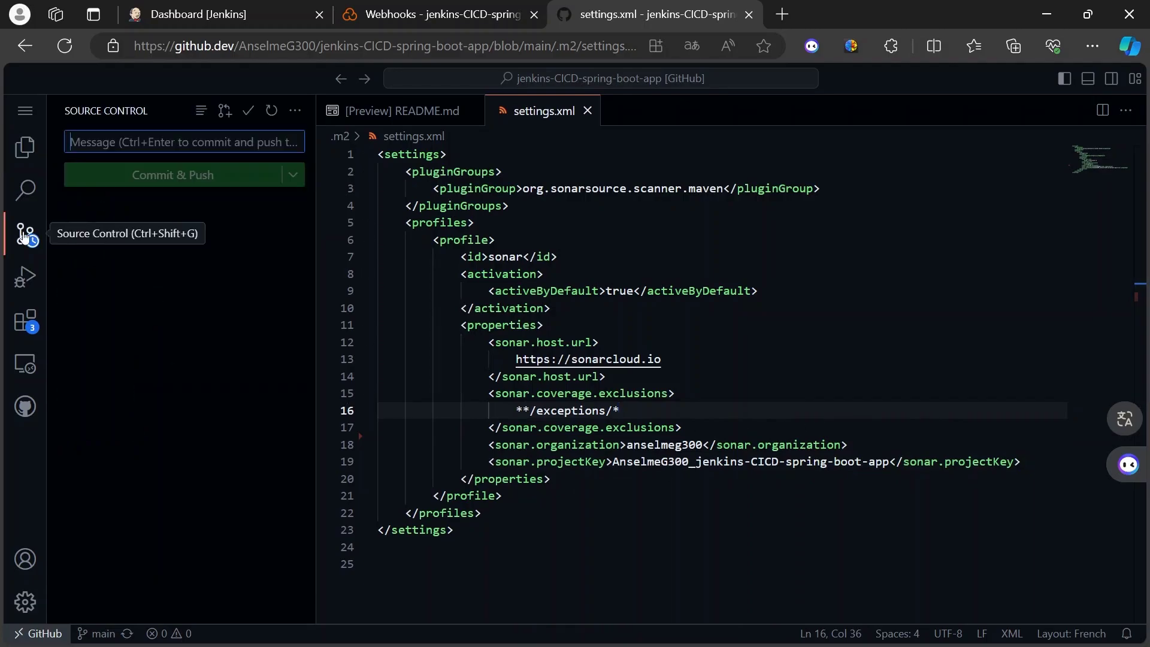
type("add")
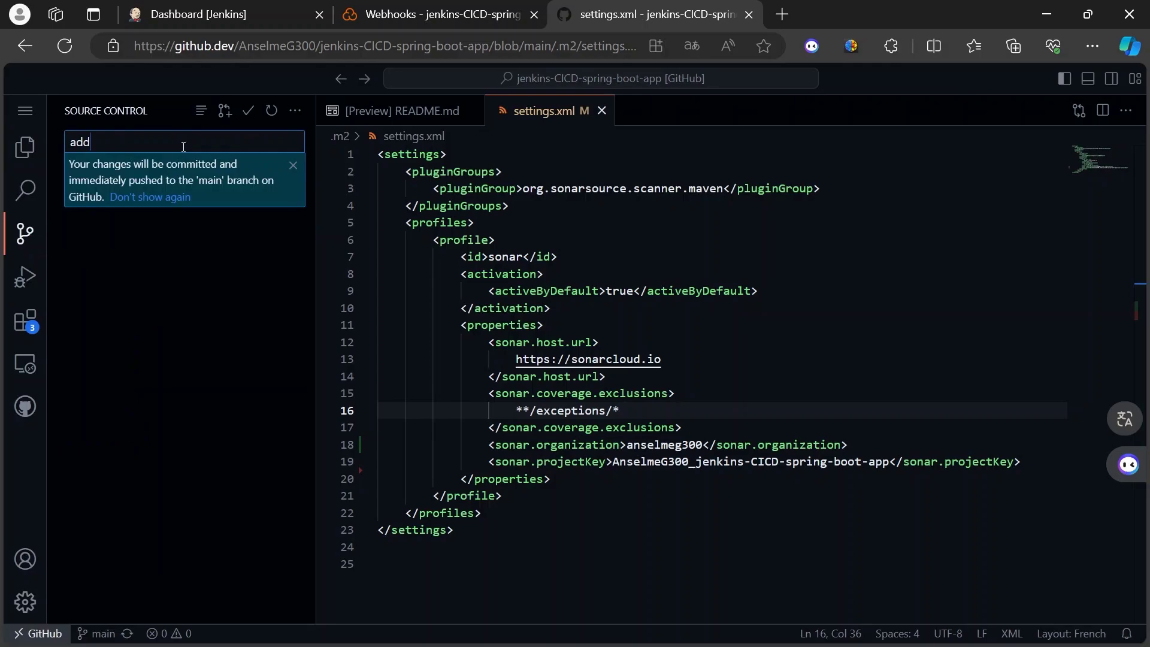
type(" poroject key and organisat")
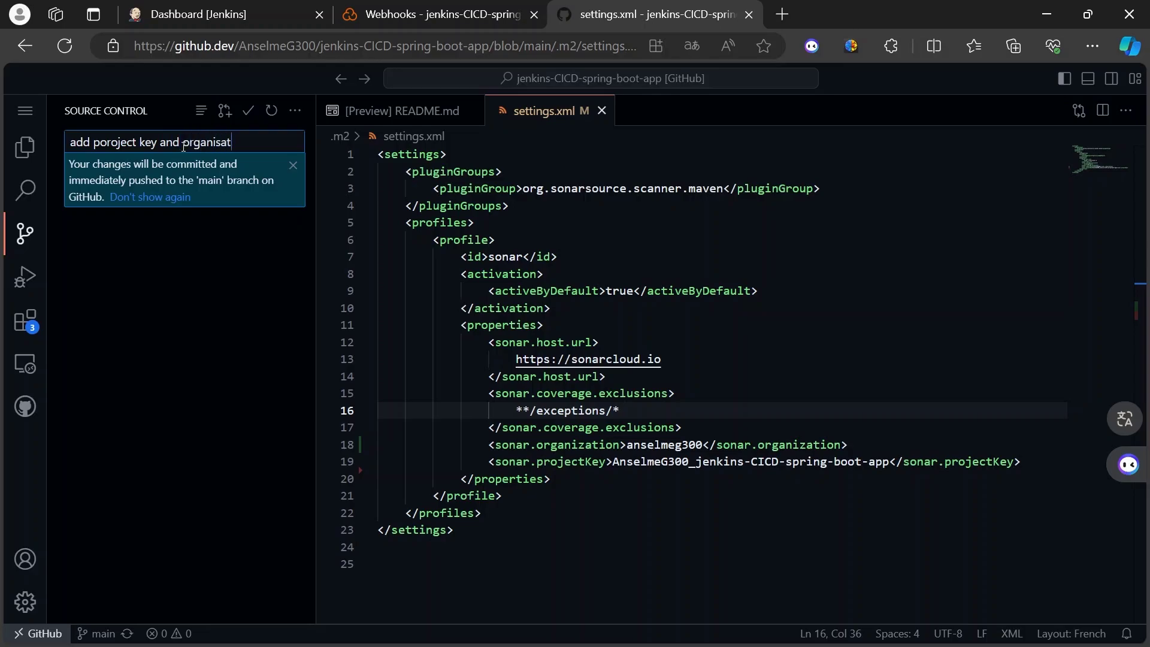
type("ion for sonarcloud")
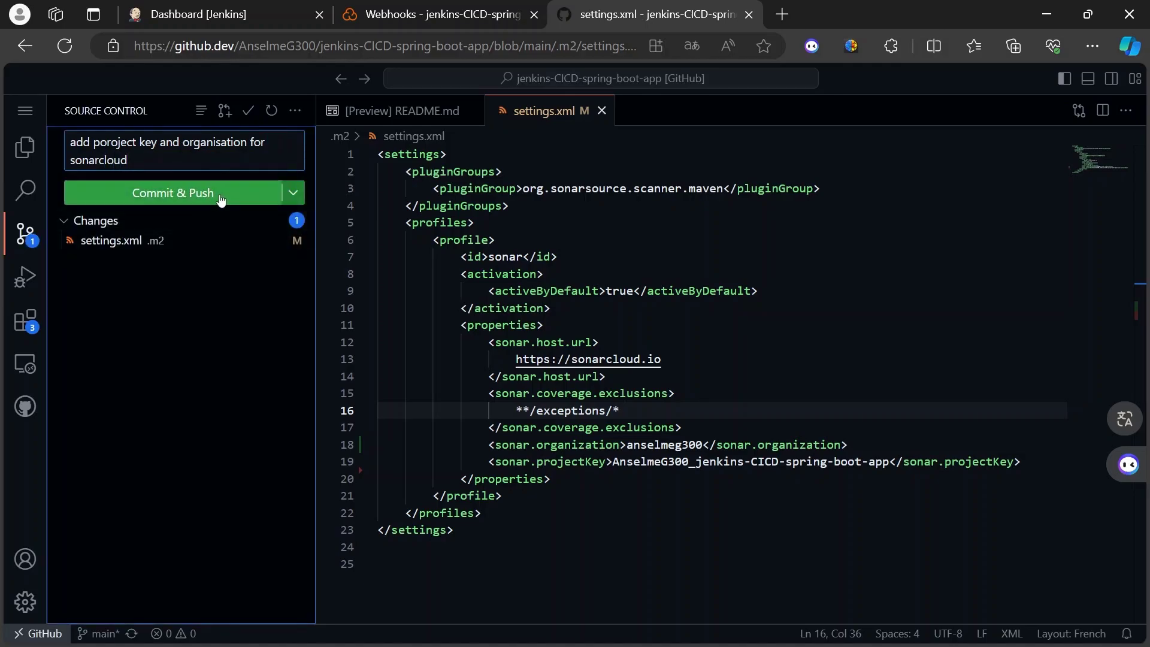
left_click(198, 195)
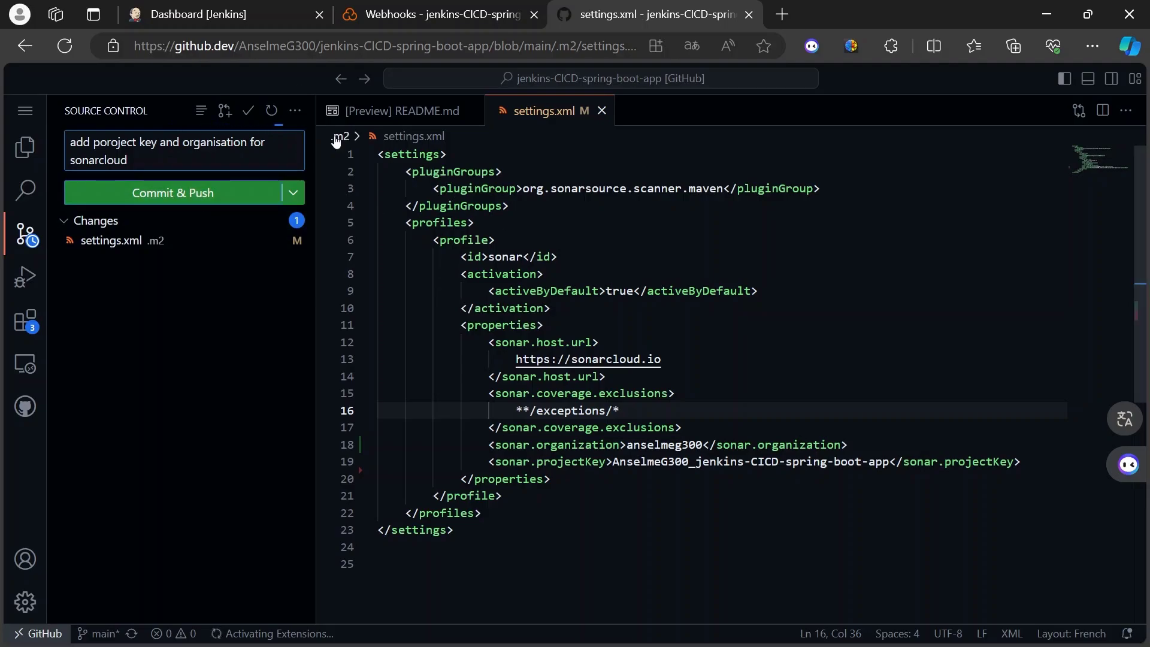
Step: Switch to the Jenkins dashboard, search the available plugins for sonar and install SonarQube Scanner
left_click(232, 19)
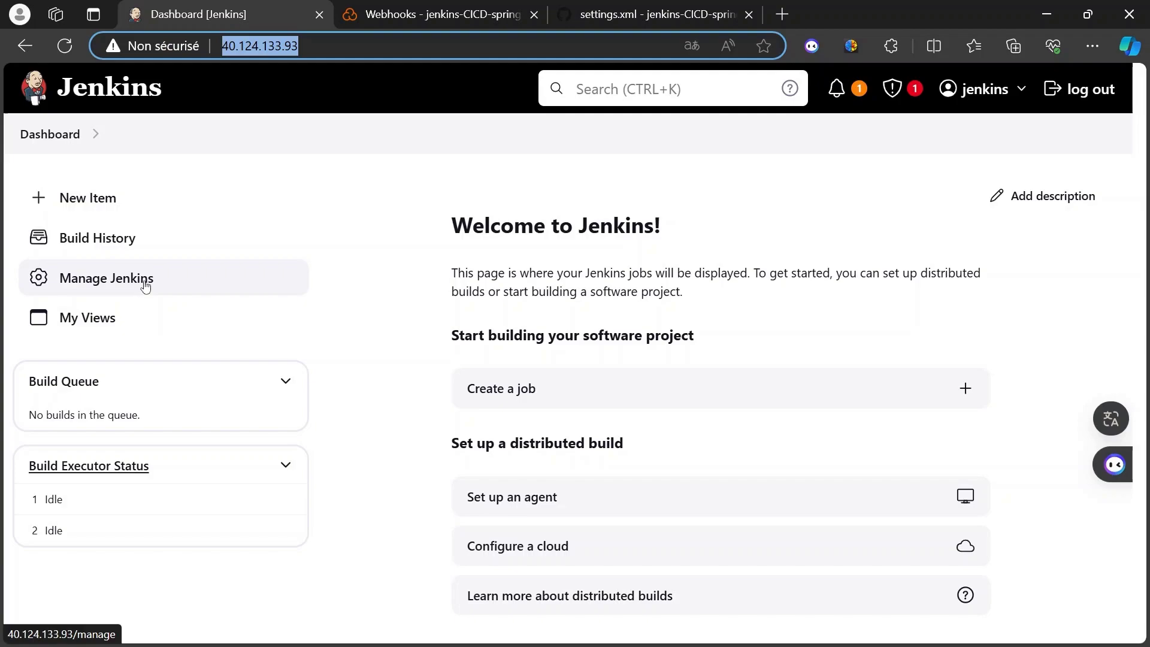
left_click(94, 139)
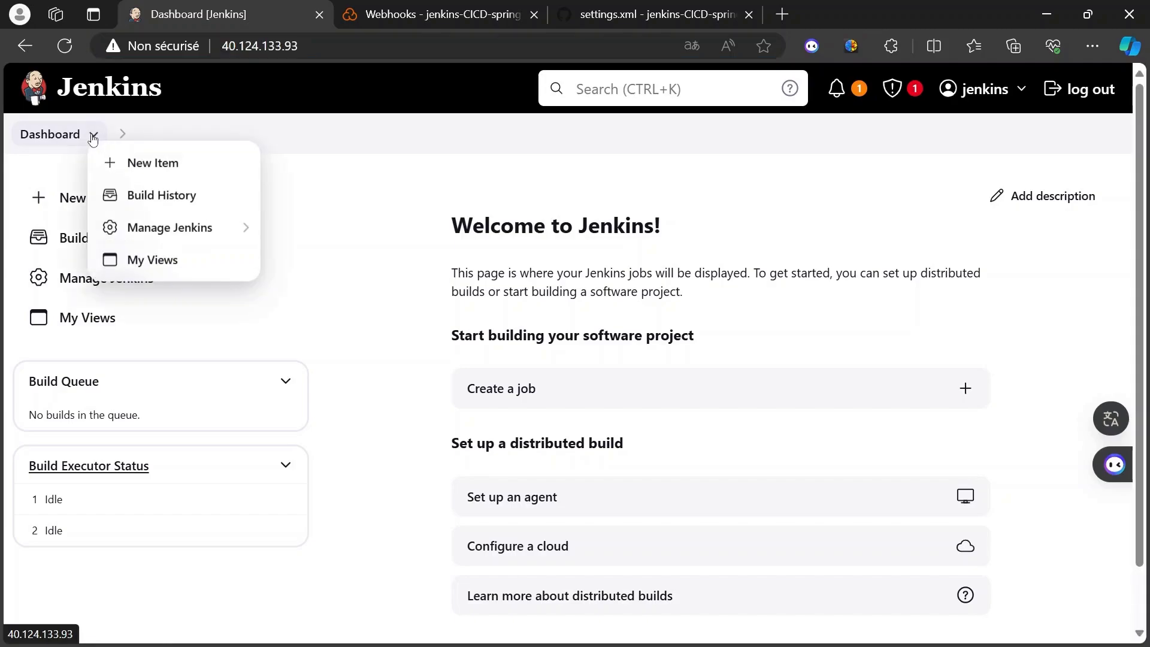
mouse_move(237, 228)
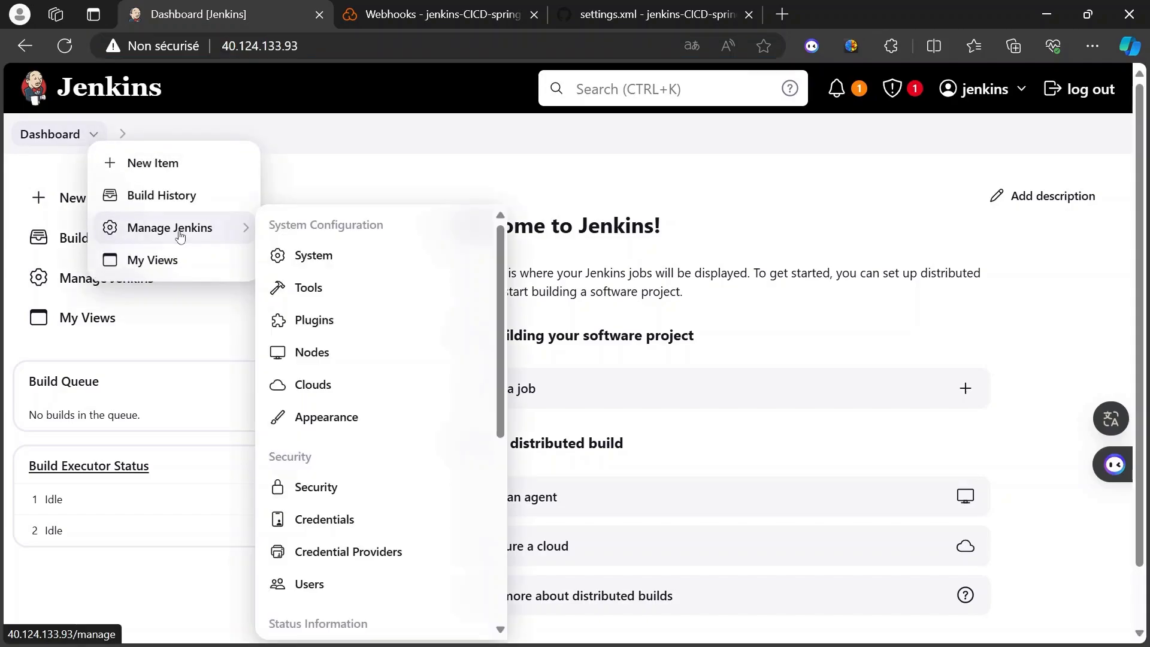
left_click(346, 335)
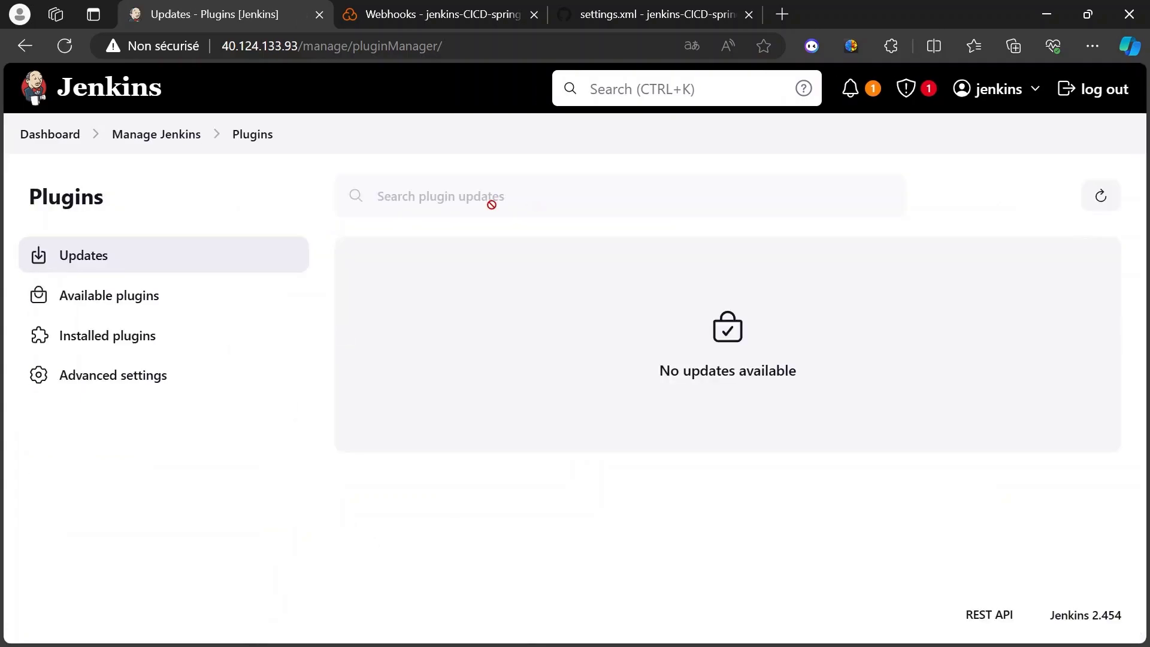
left_click(118, 300)
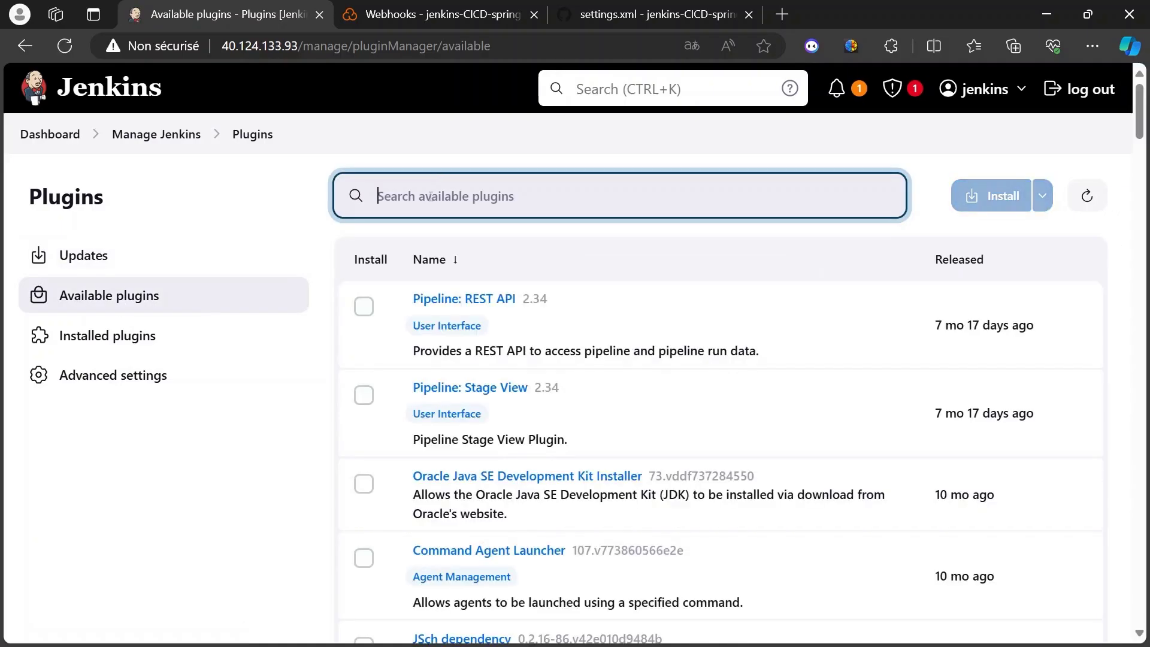
type("sonar")
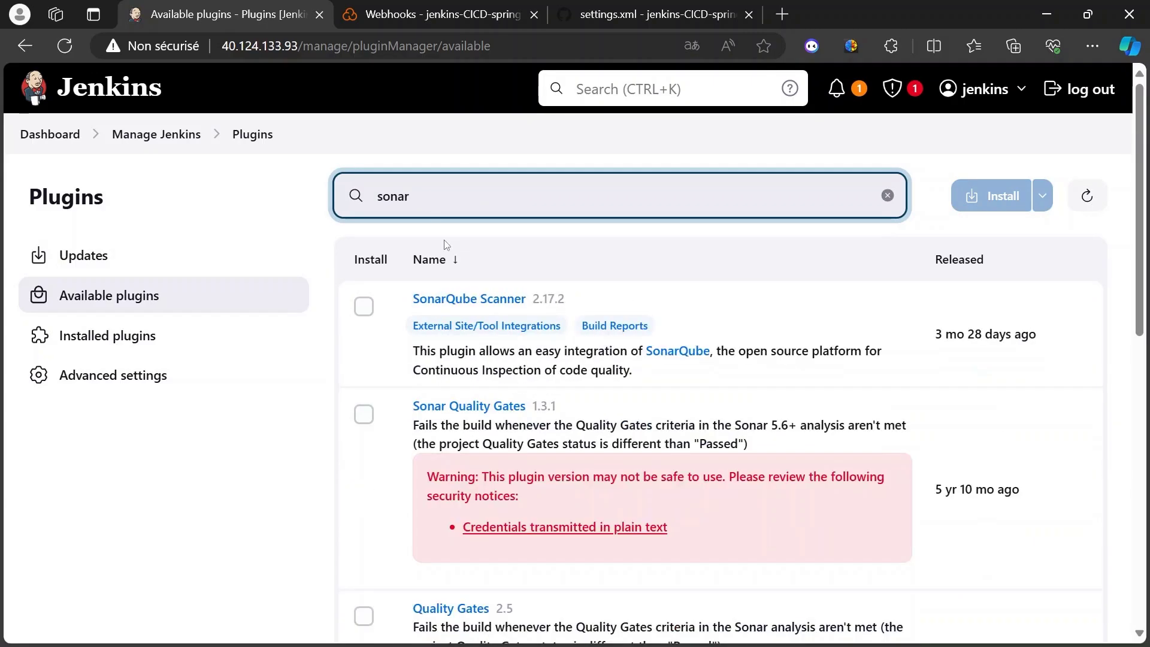
left_click(363, 306)
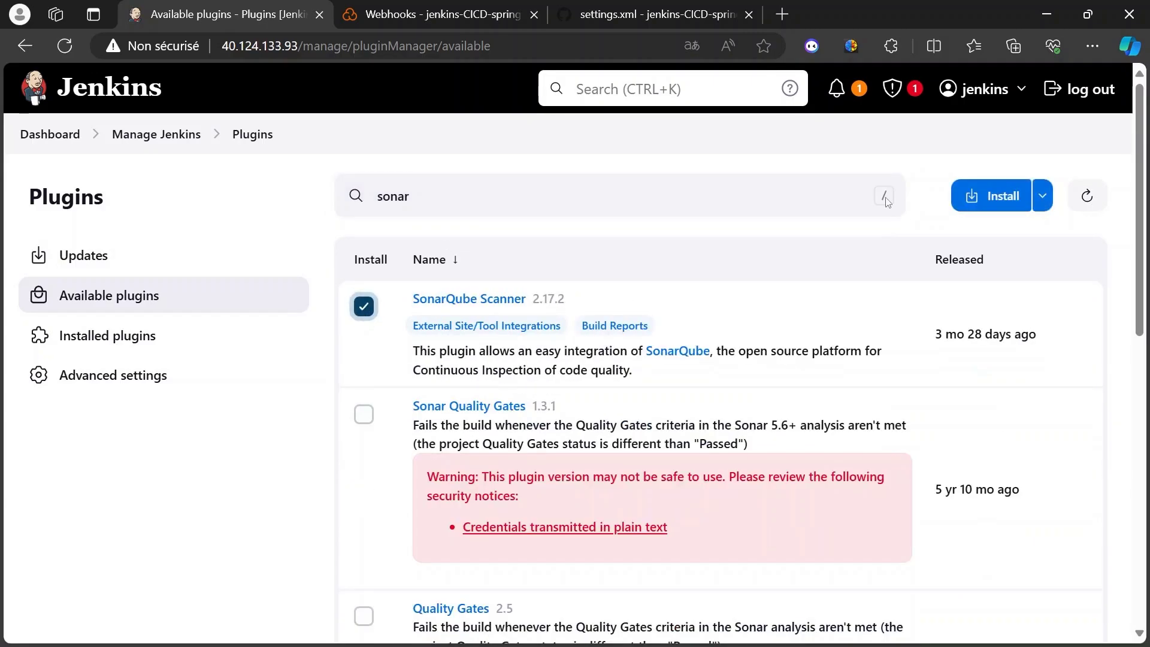
left_click(988, 201)
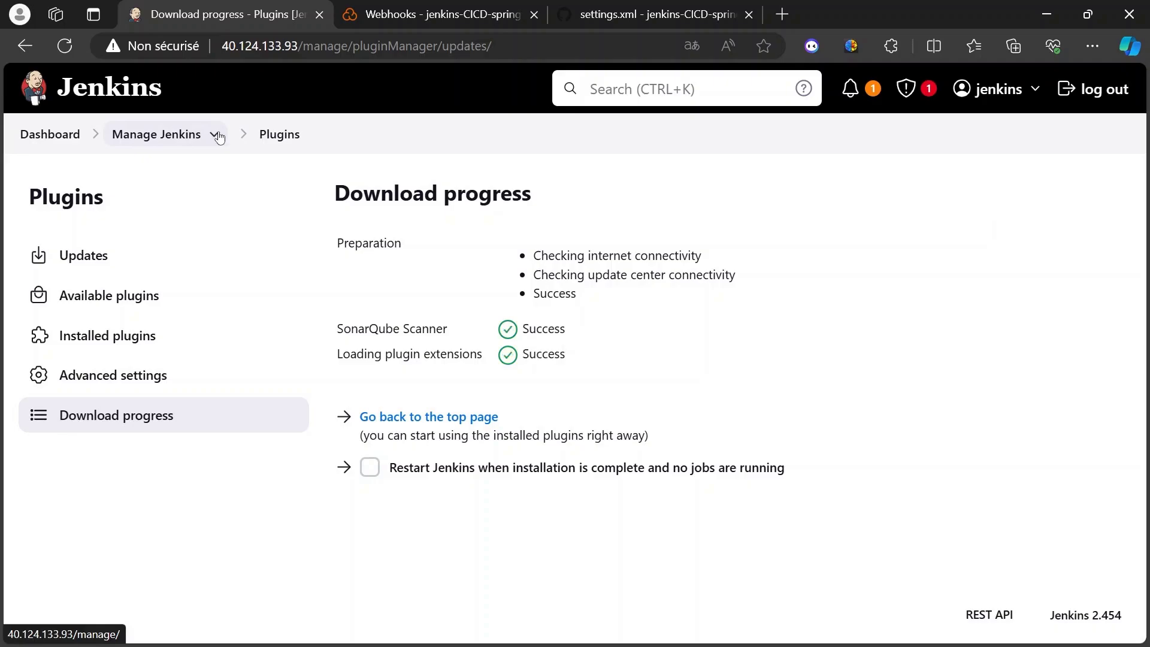
Step: Start a new credential of kind Secret text in the global domain of the Jenkins credentials store
left_click(214, 136)
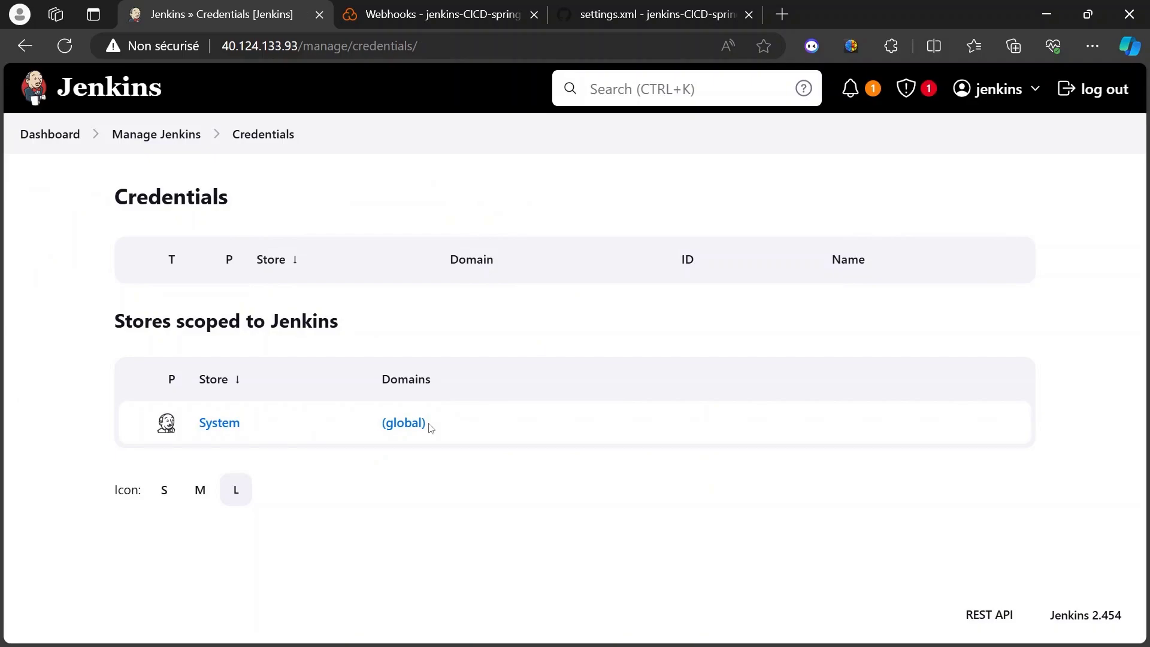
left_click(403, 423)
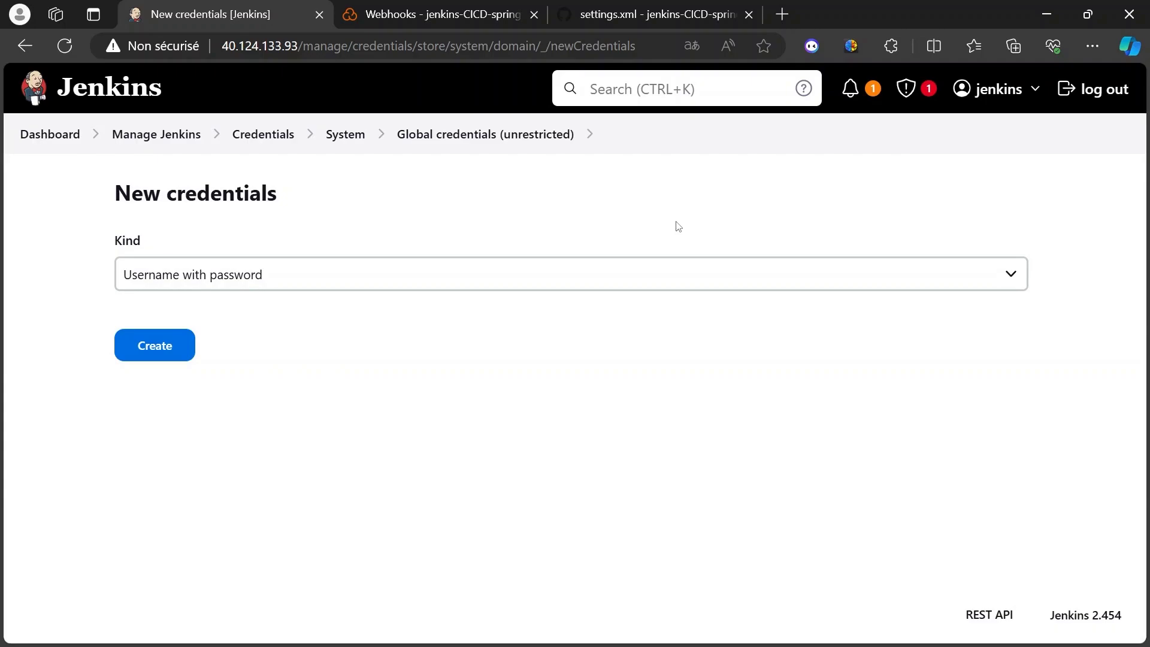
left_click(509, 274)
left_click(161, 373)
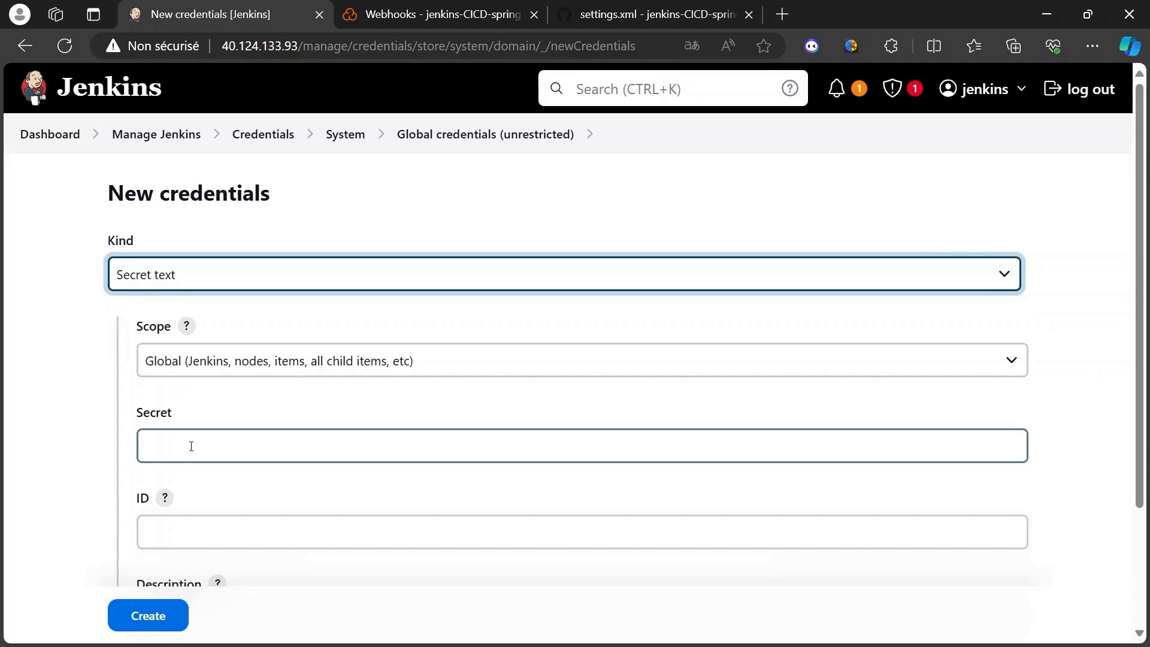
Step: Set both the ID and the description of the new credential to sonartoken
scroll(191, 446, "down", 2)
left_click(190, 412)
type("sonartok")
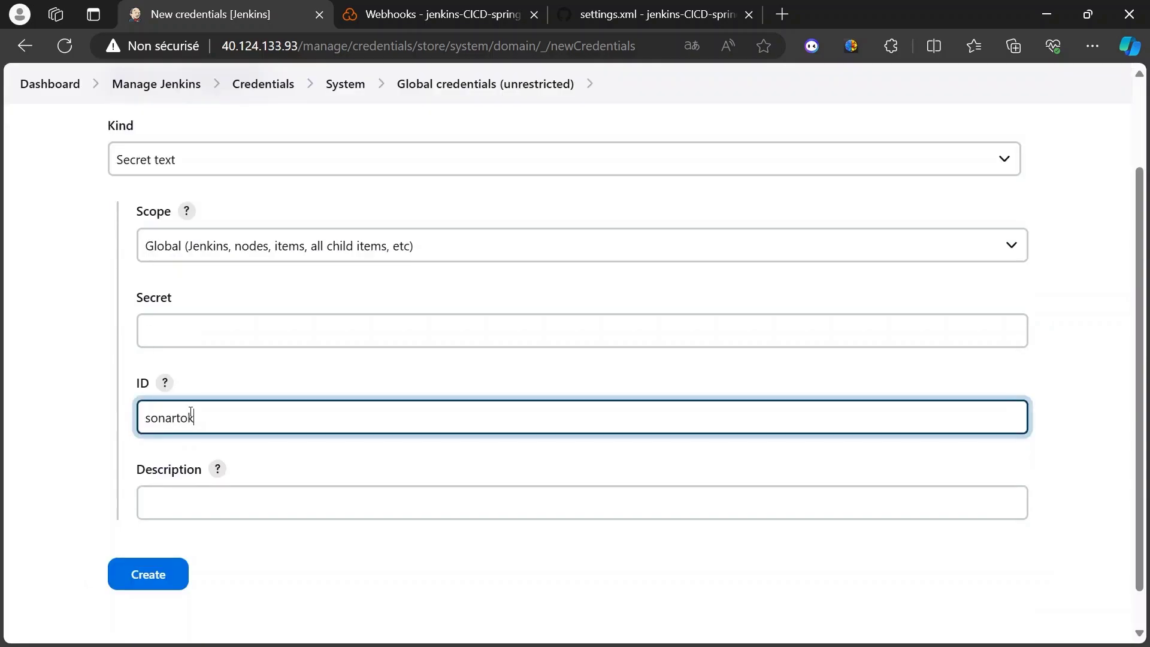
type("en")
left_click(227, 504)
key("ctrl+v")
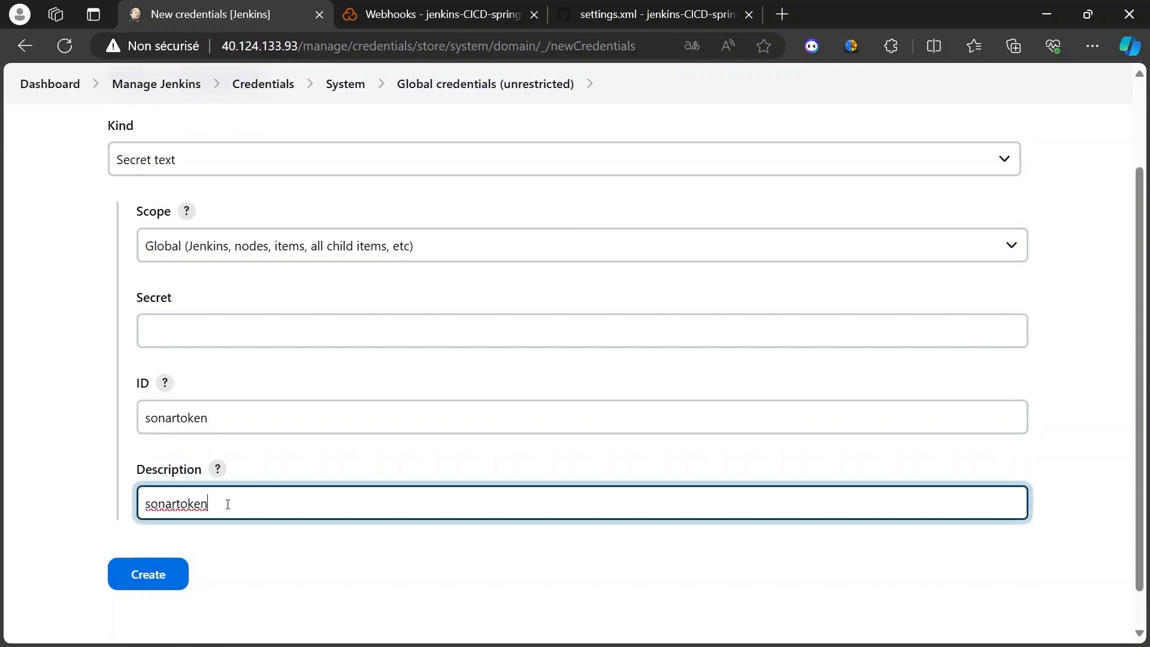
Step: Paste the SonarCloud token into the Secret field, create the credential and dismiss the browser's password update offer
left_click(246, 322)
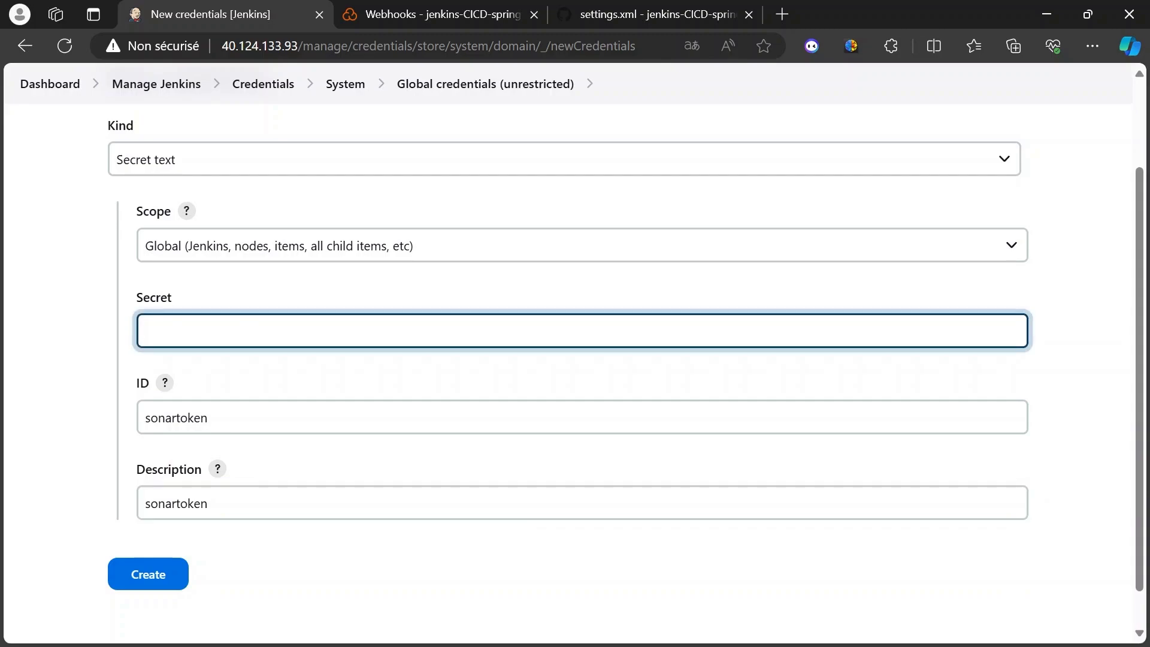
key("alt+Tab")
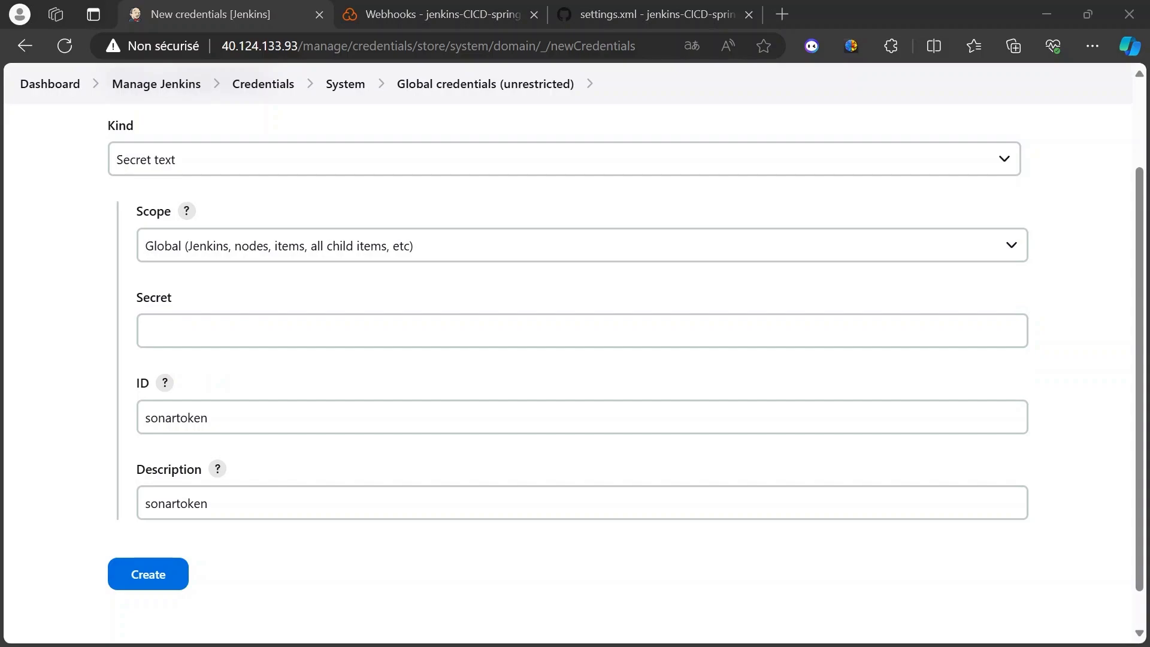
left_click(302, 338)
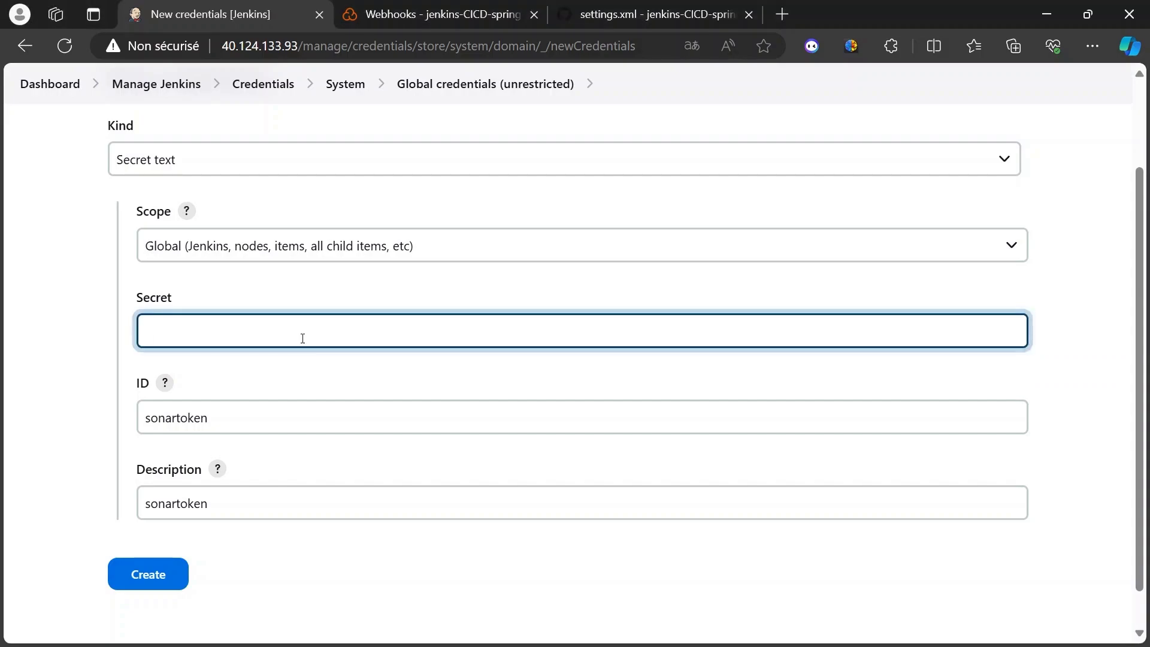
key("ctrl+v")
left_click(149, 578)
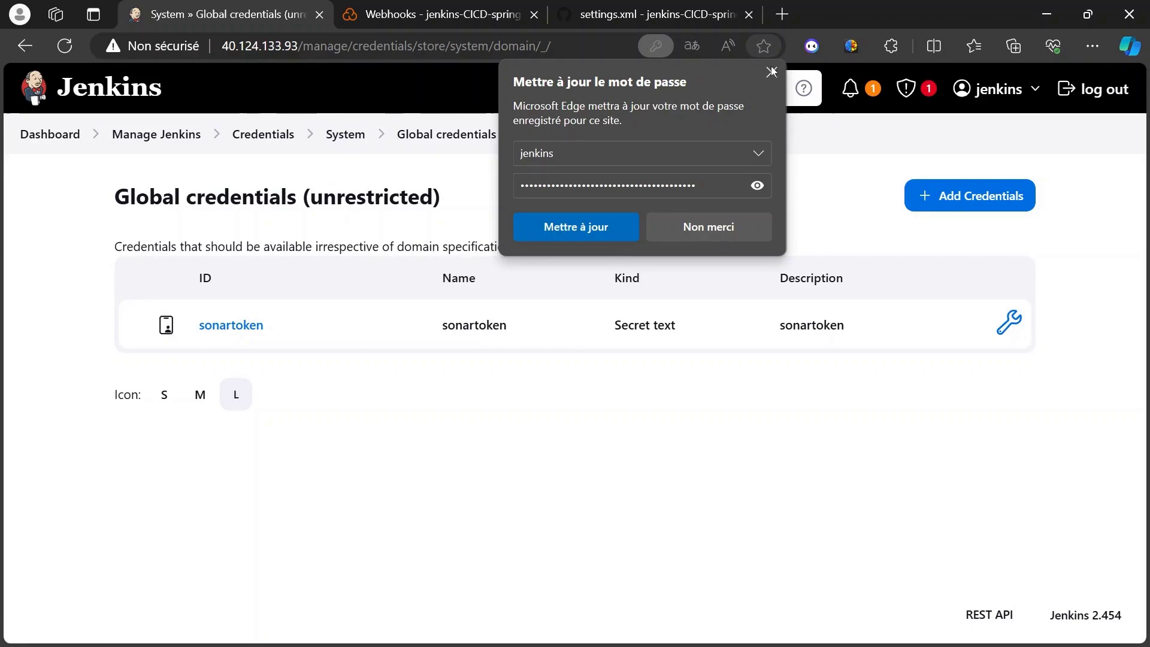
left_click(771, 70)
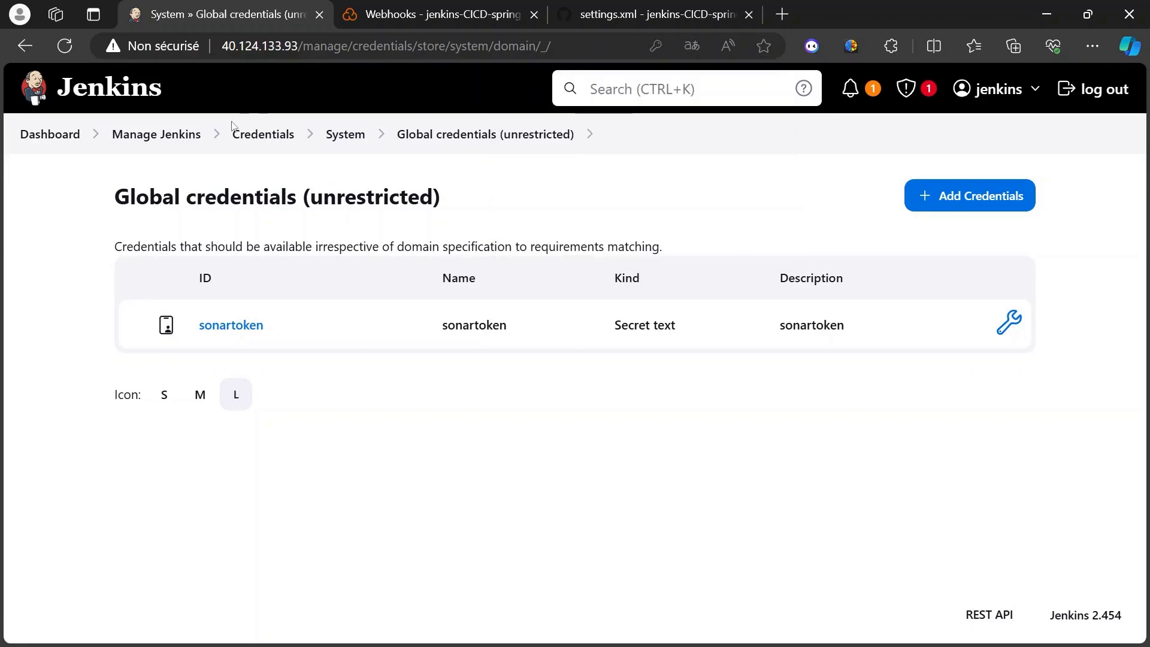
Step: Open the Jenkins system configuration and find the SonarQube servers section by searching the page for sonar
left_click(358, 136)
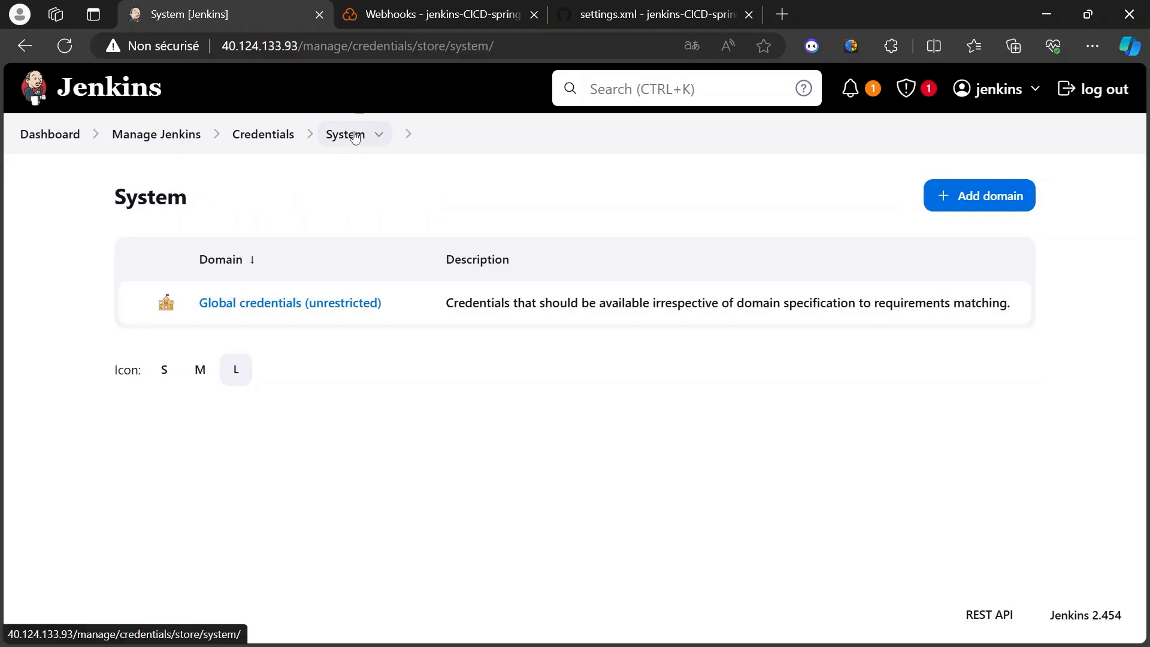
left_click(210, 135)
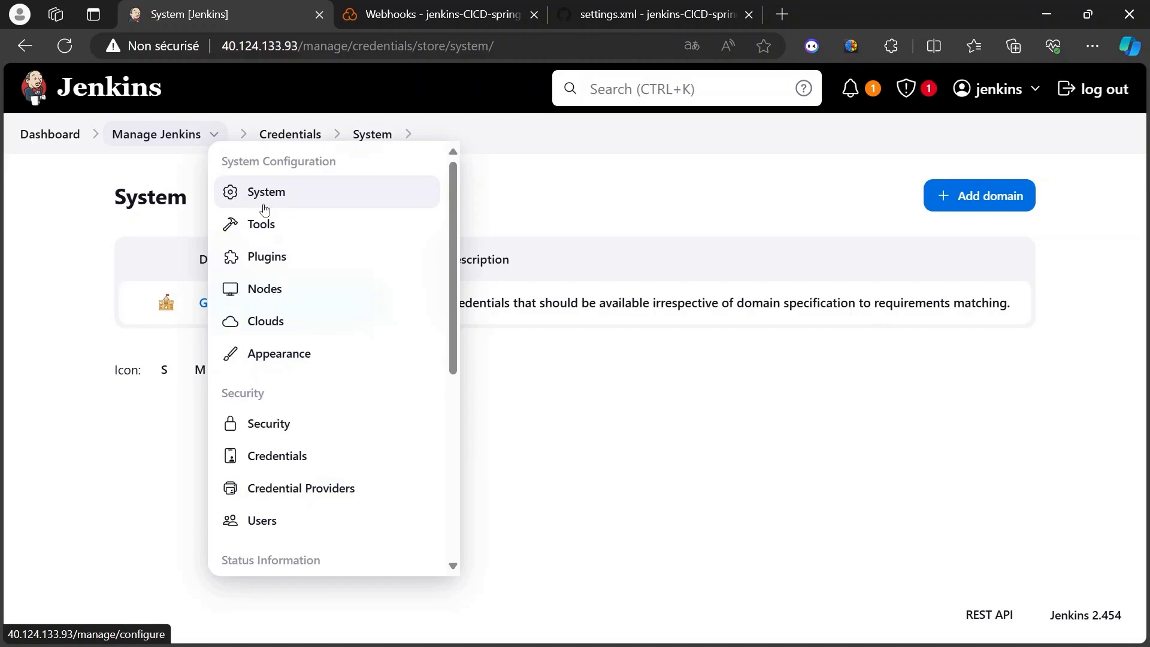
left_click(265, 205)
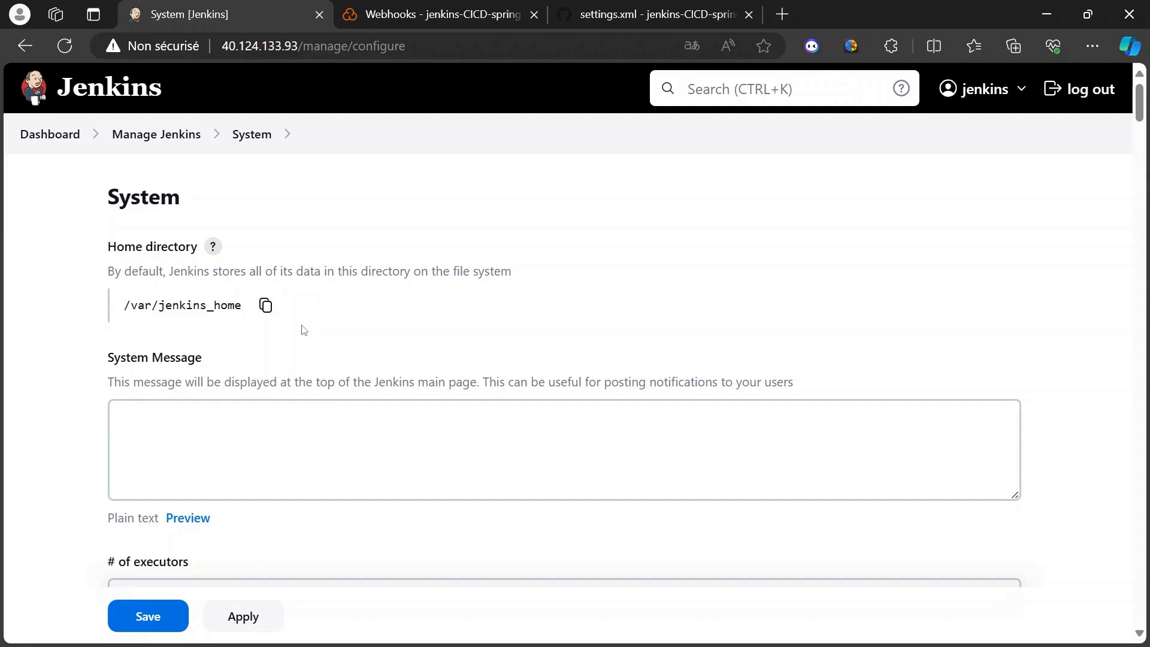
key("ctrl+f")
type("sonar")
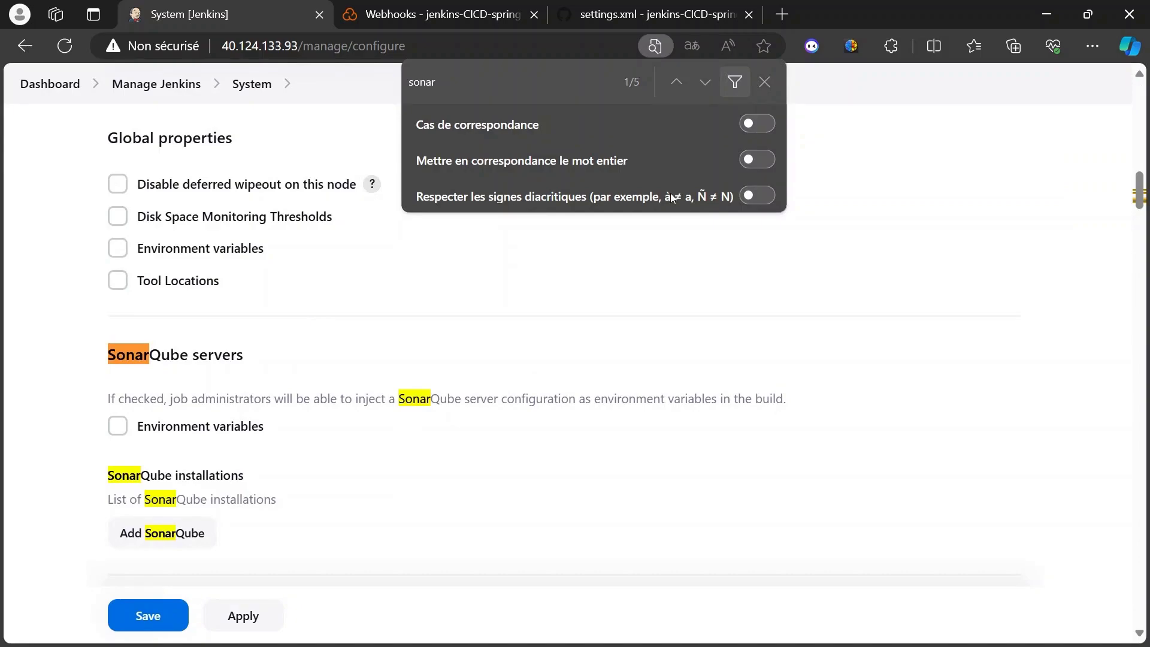
key("Escape")
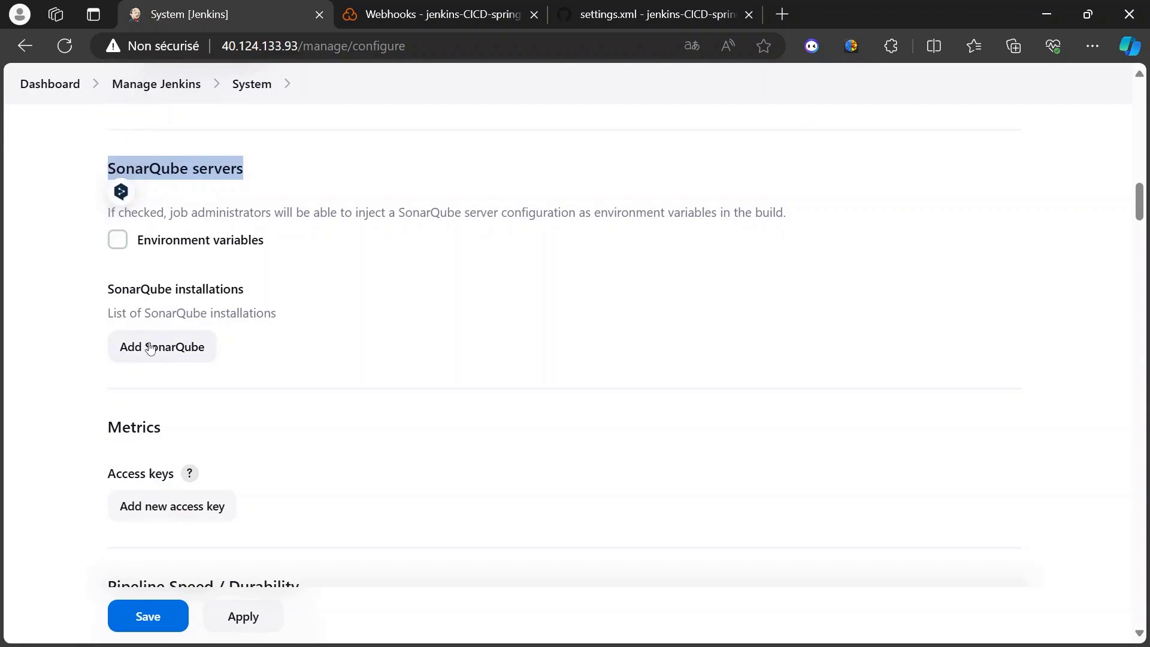
left_click(150, 347)
left_click(193, 278)
type("S")
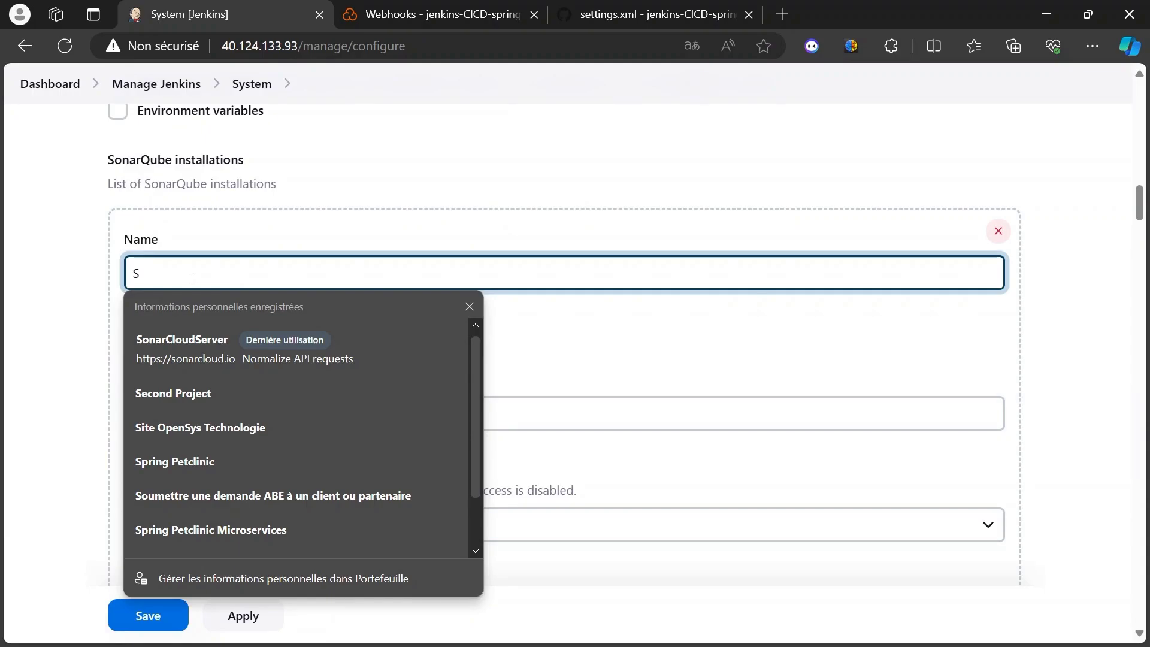
key("Down")
key("Return")
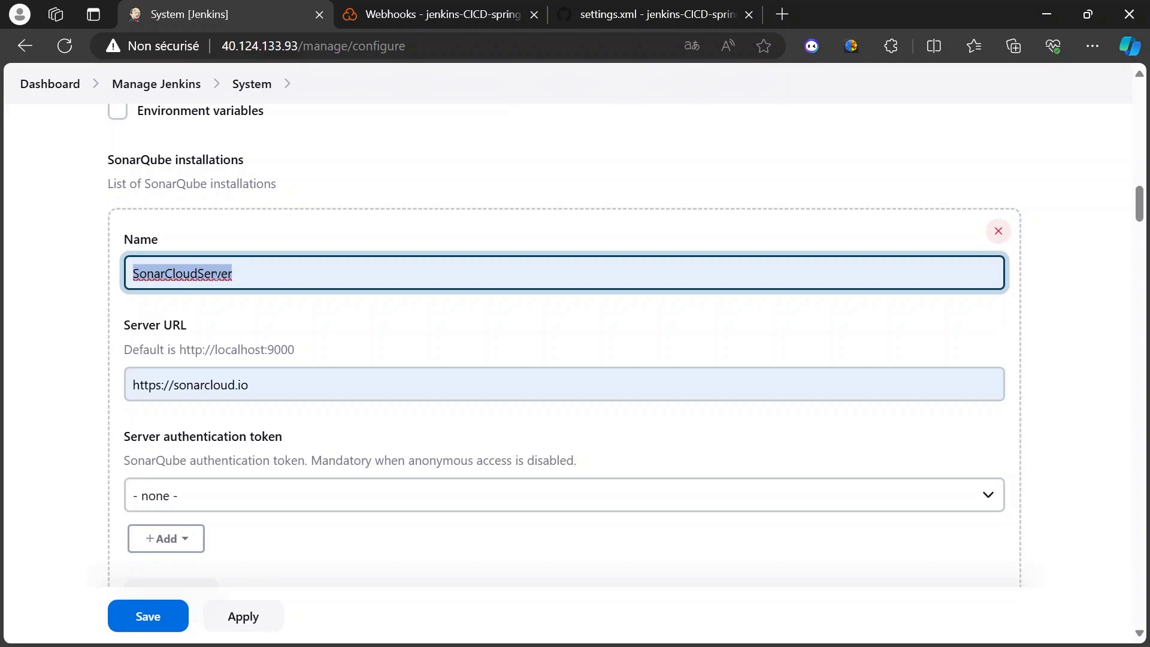
left_click(270, 388)
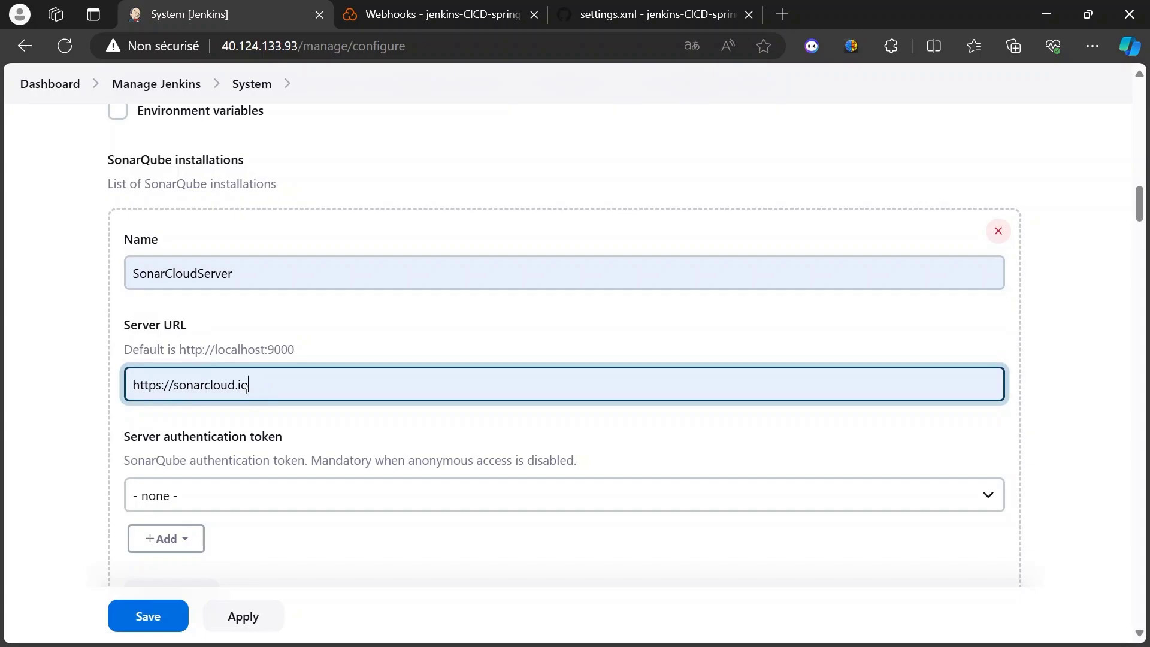
Step: Select sonartoken as the SonarCloudServer authentication token and save the system configuration
scroll(246, 387, "down", 2)
left_click(202, 405)
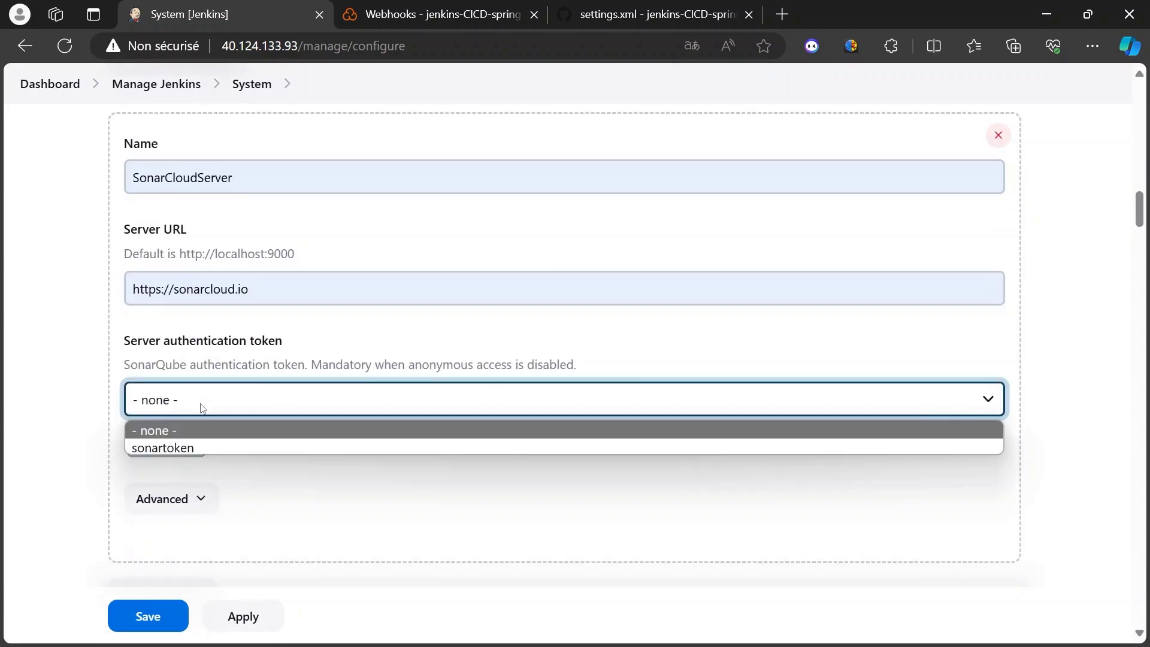
left_click(170, 447)
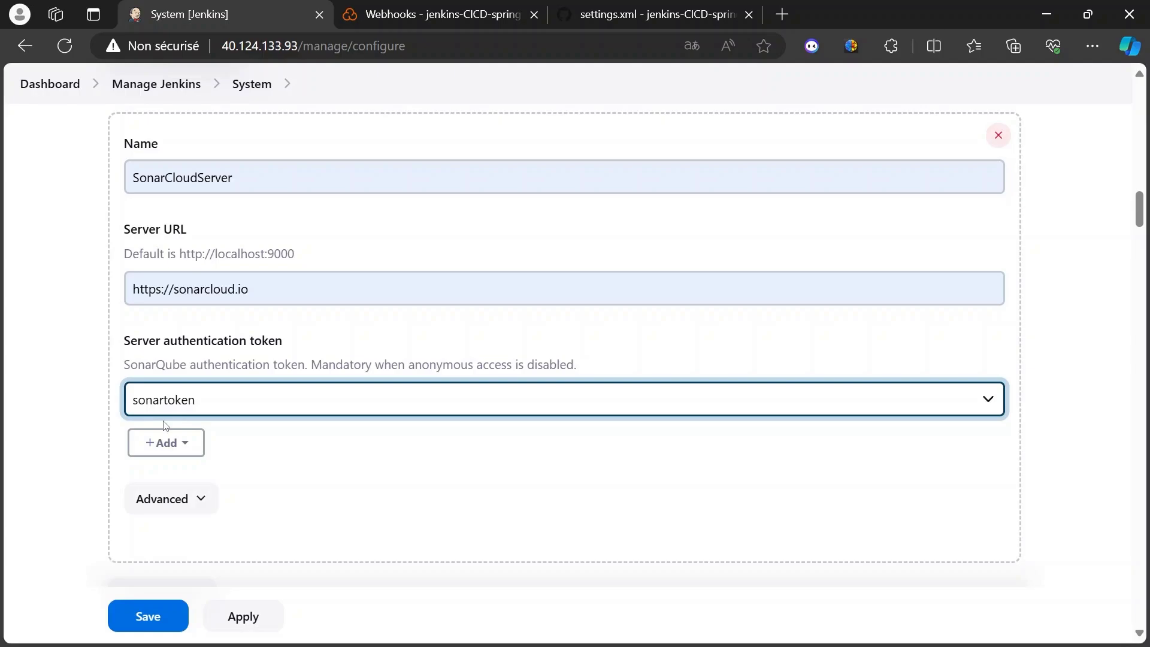
left_click(148, 617)
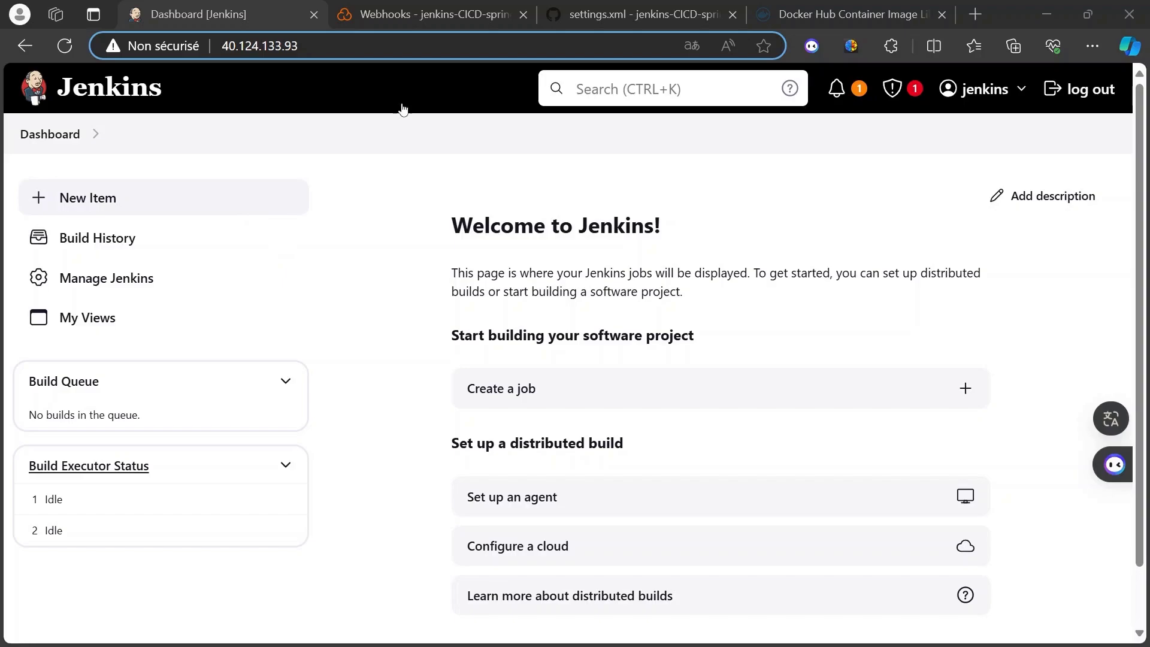
Step: Switch to Docker Hub, open its sign-in form and continue with the prefilled email address
left_click(831, 3)
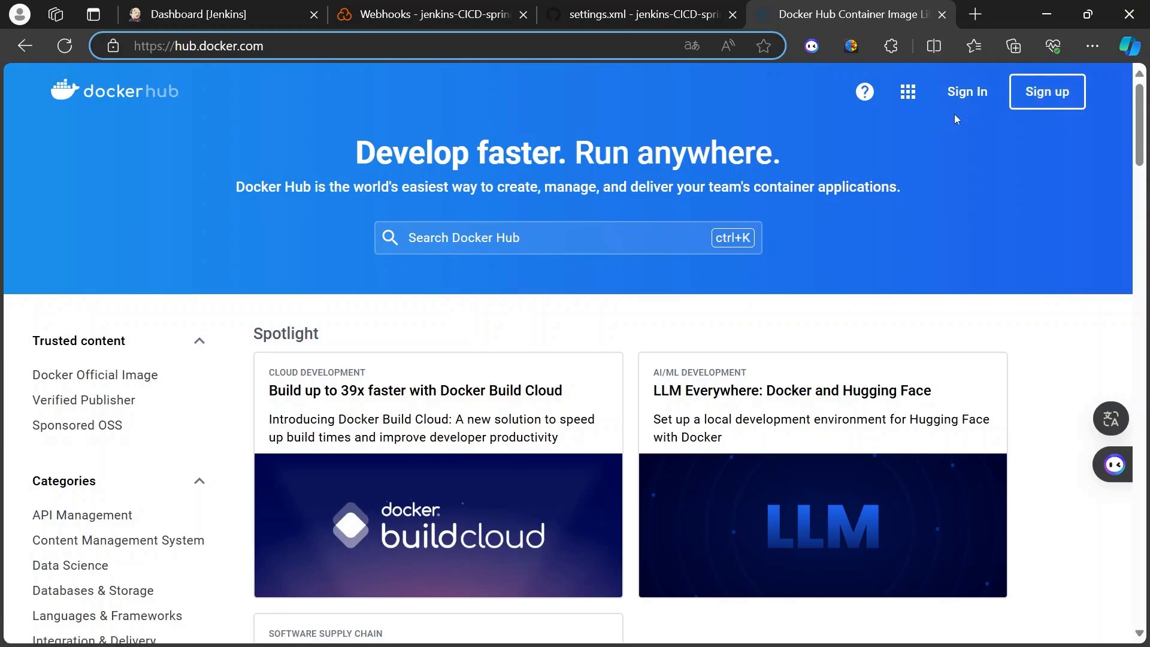
left_click(960, 92)
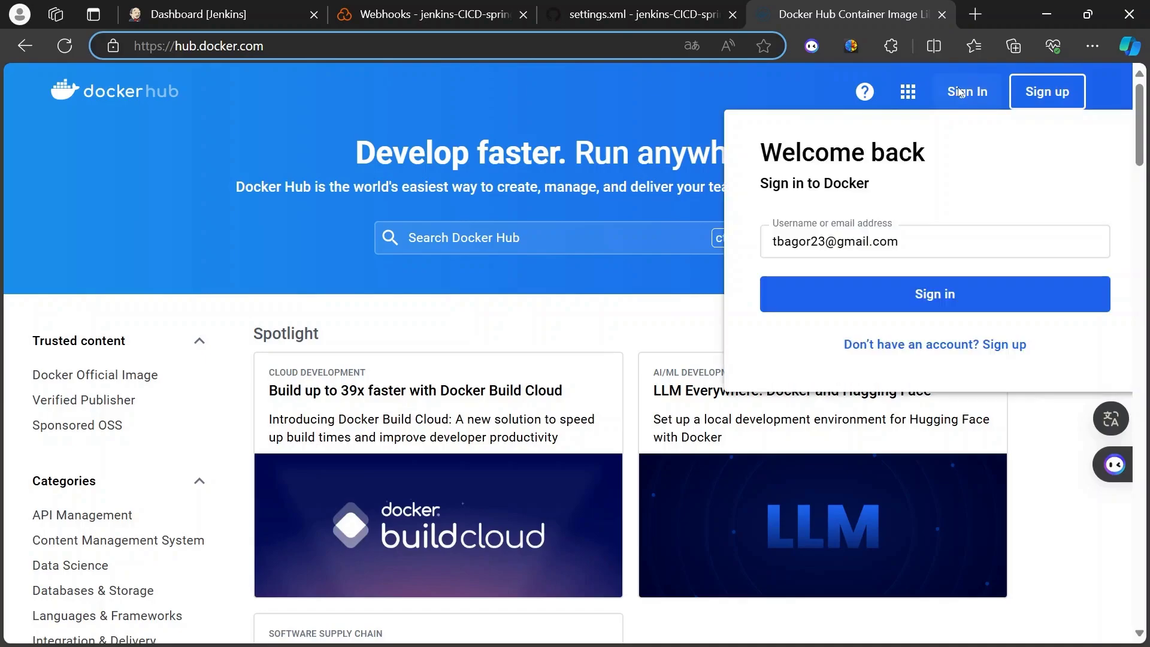
left_click(889, 241)
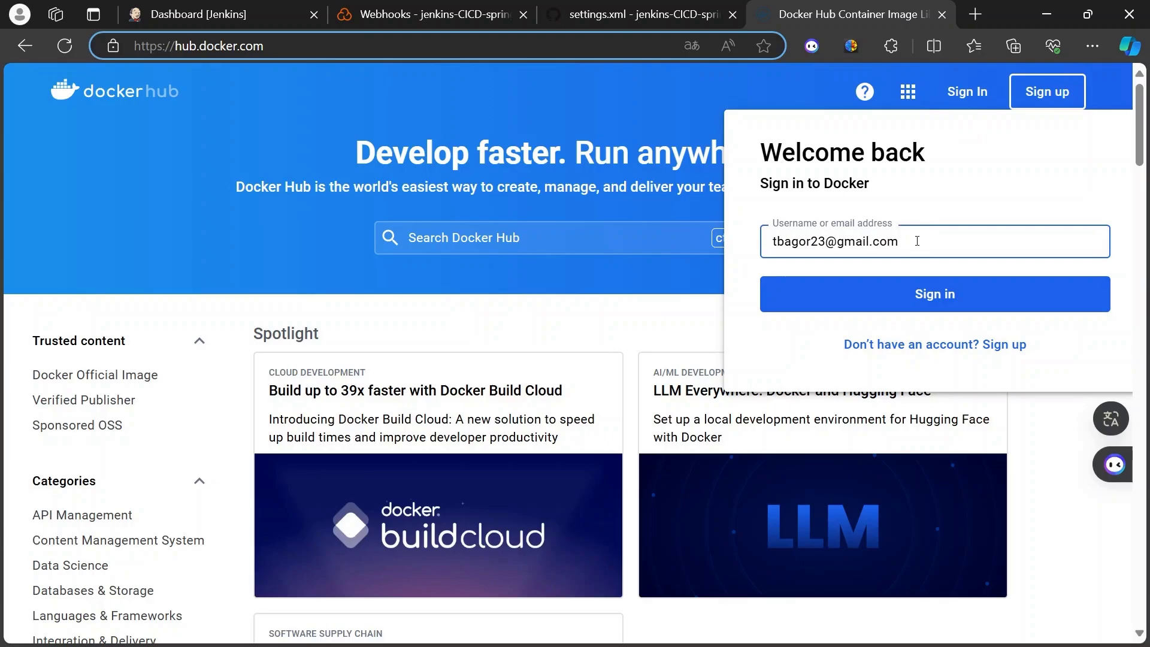
left_click(915, 302)
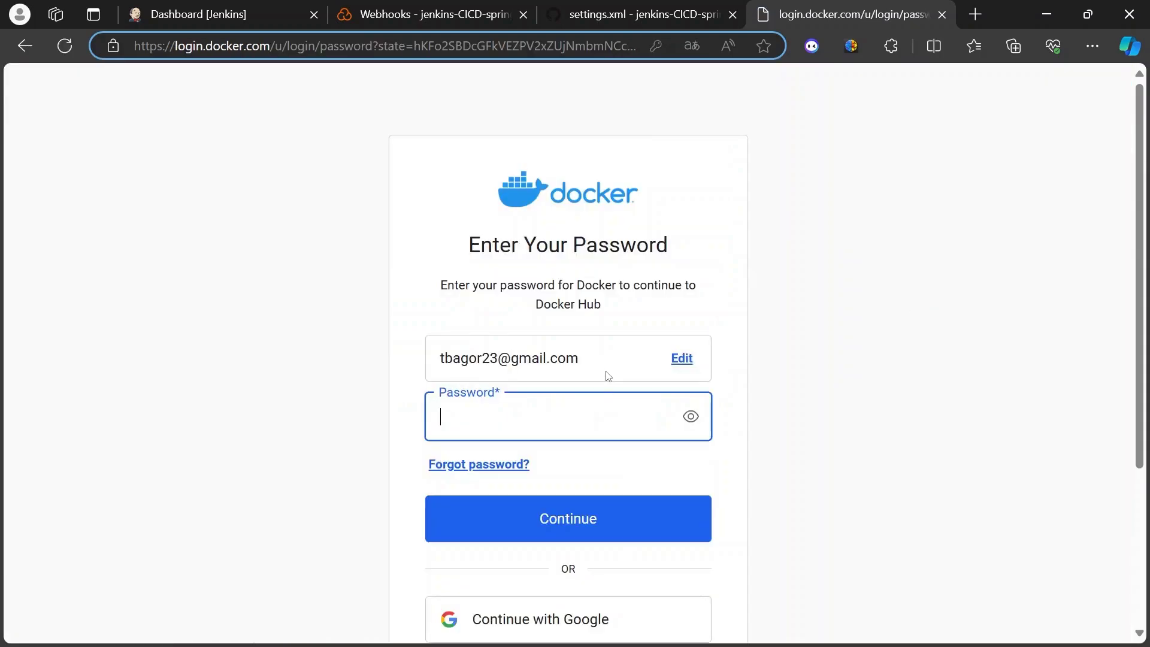
left_click(607, 375)
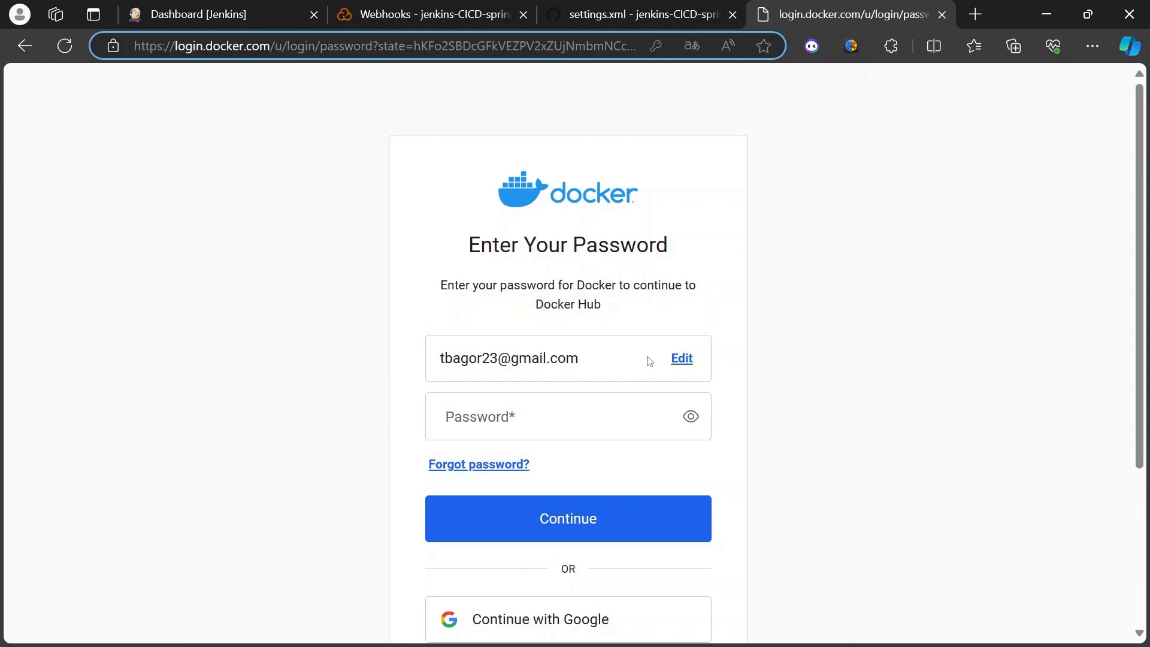
Step: Replace the sign-in email with the saved Docker Hub username and sign in with the account password
left_click(686, 358)
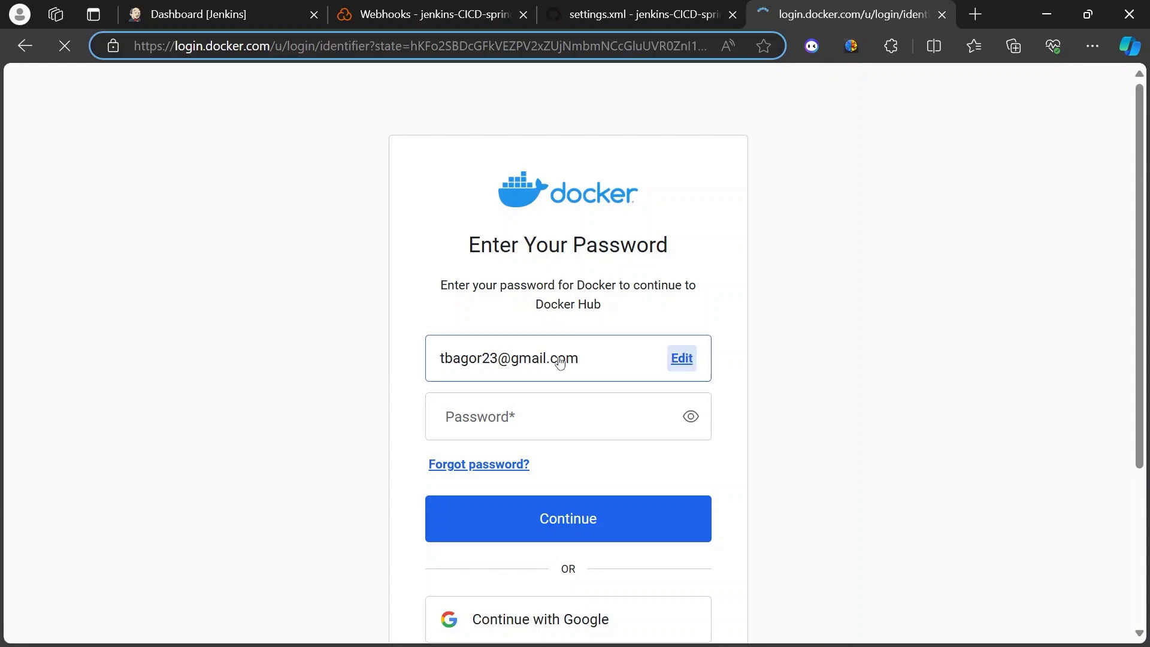
left_click_drag(578, 358, 413, 356)
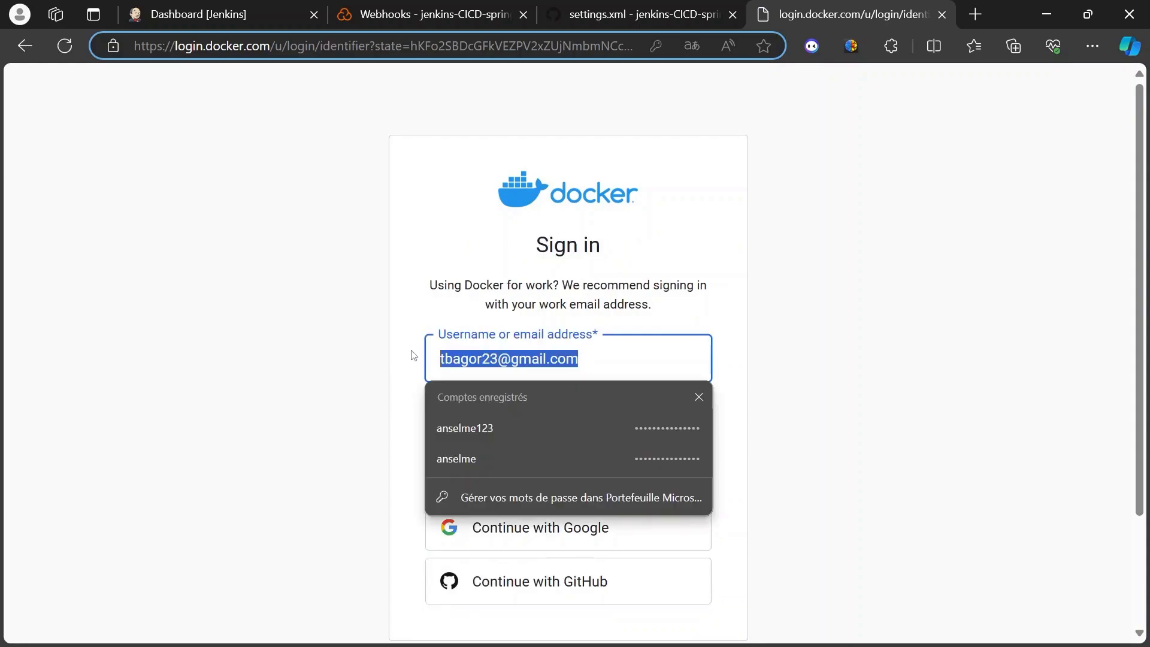
left_click(465, 427)
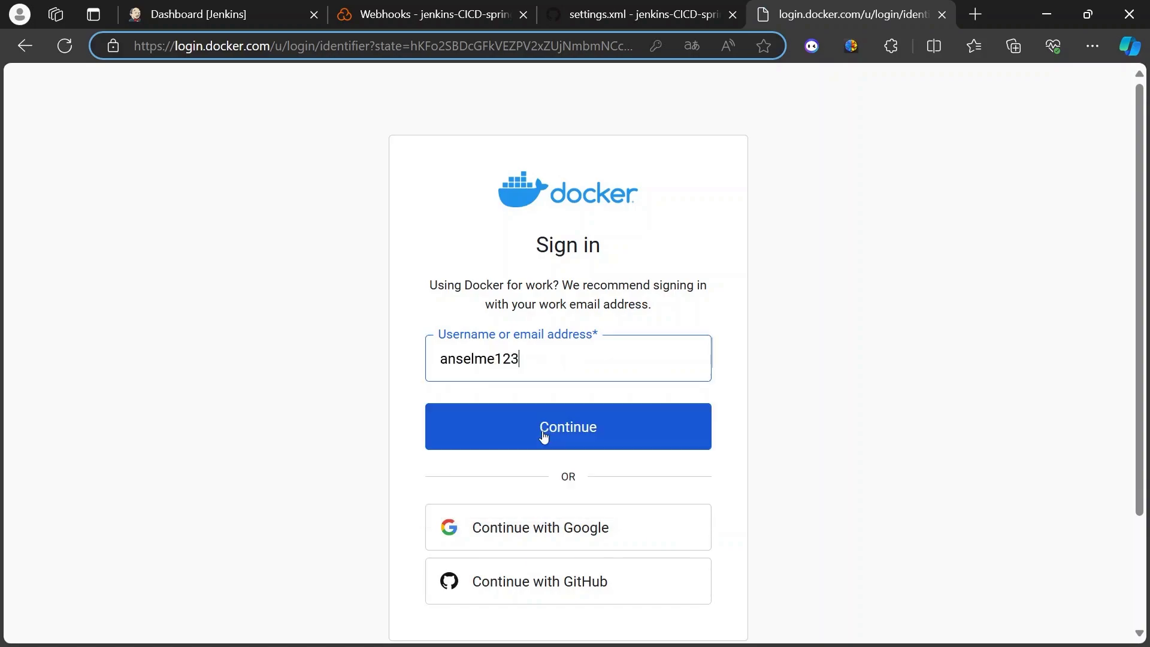
left_click(544, 436)
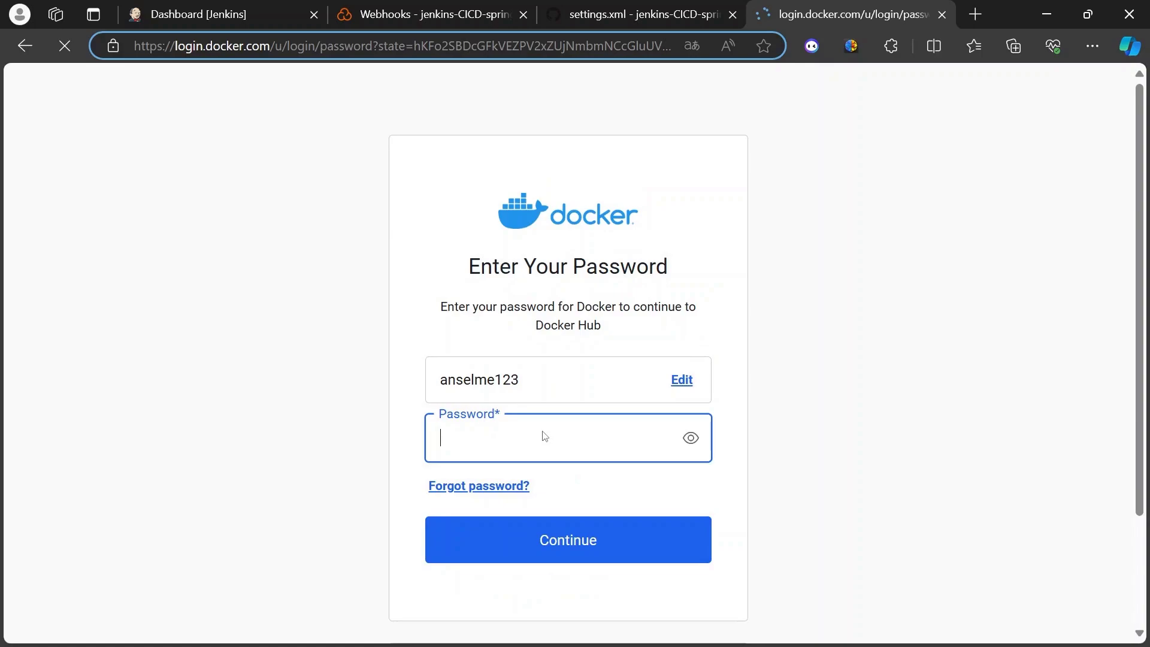
left_click(507, 548)
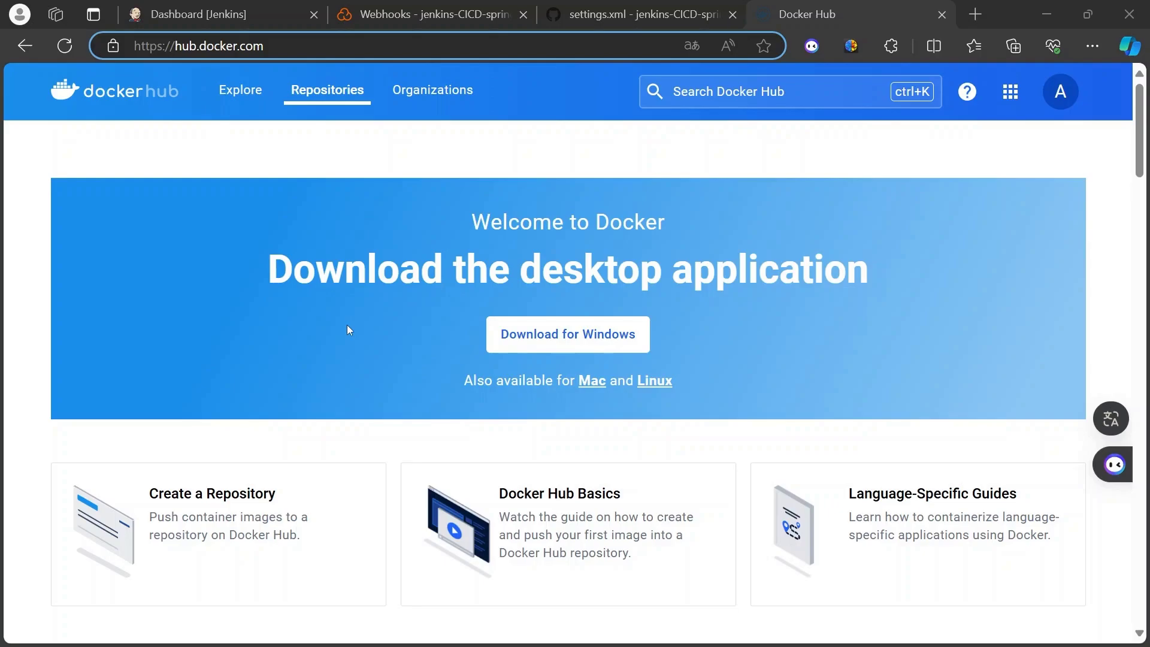
Step: Switch to Jenkins and open the new credential form in the global domain of the system store
left_click(240, 9)
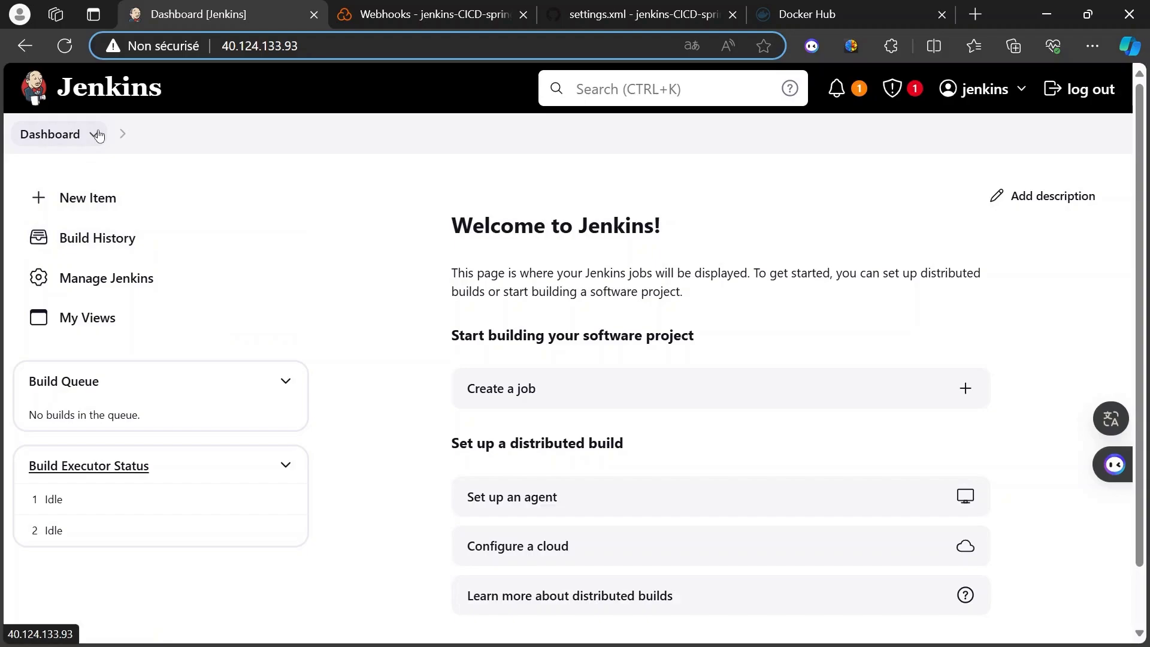
left_click(96, 134)
mouse_move(145, 229)
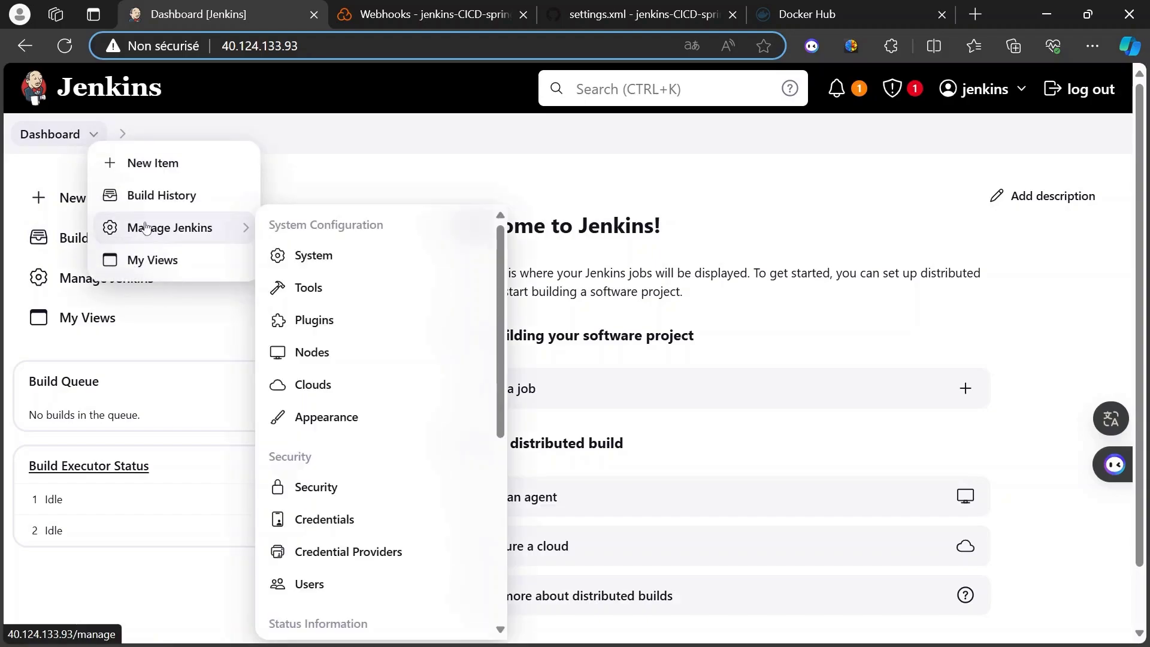
left_click(333, 523)
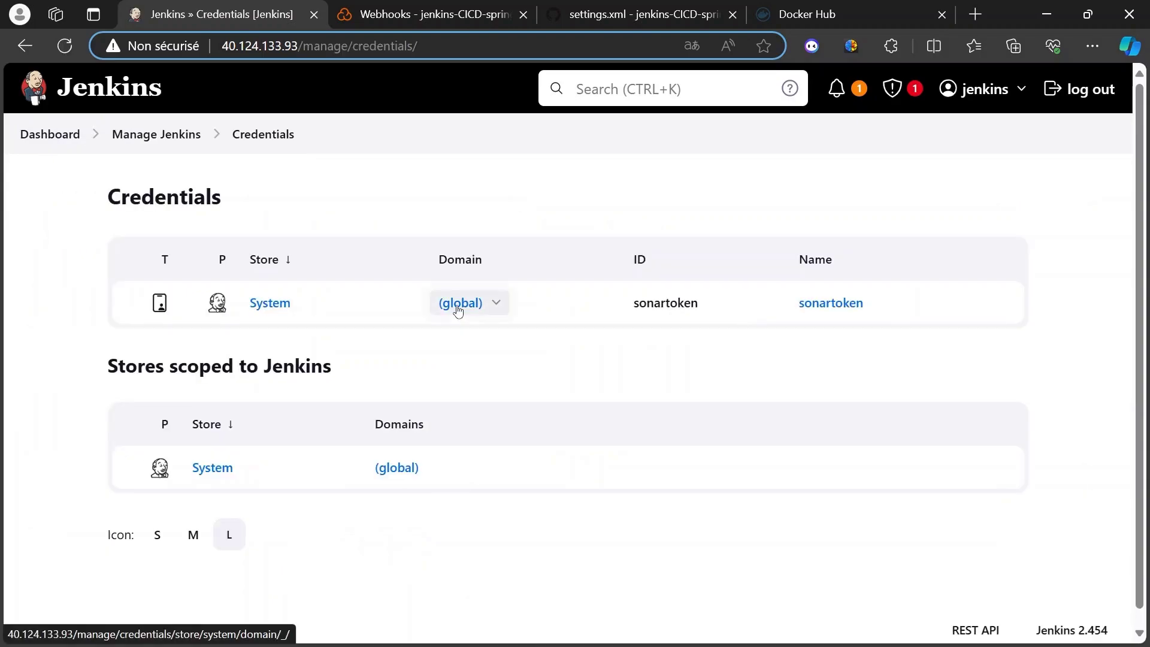
left_click(458, 304)
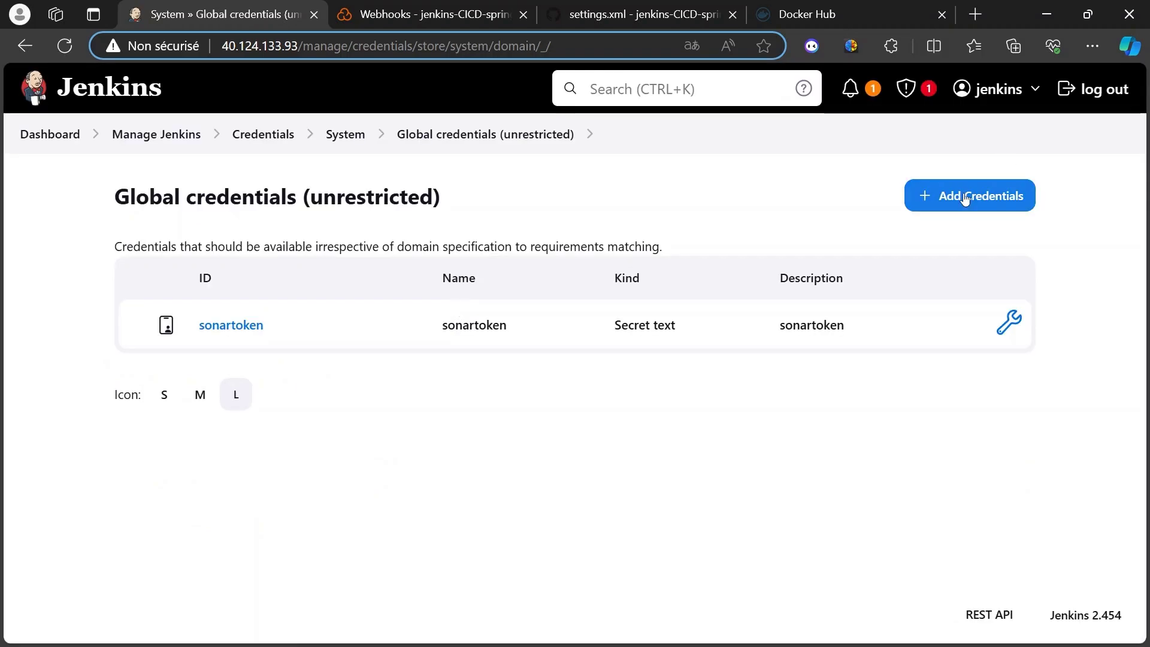
left_click(964, 200)
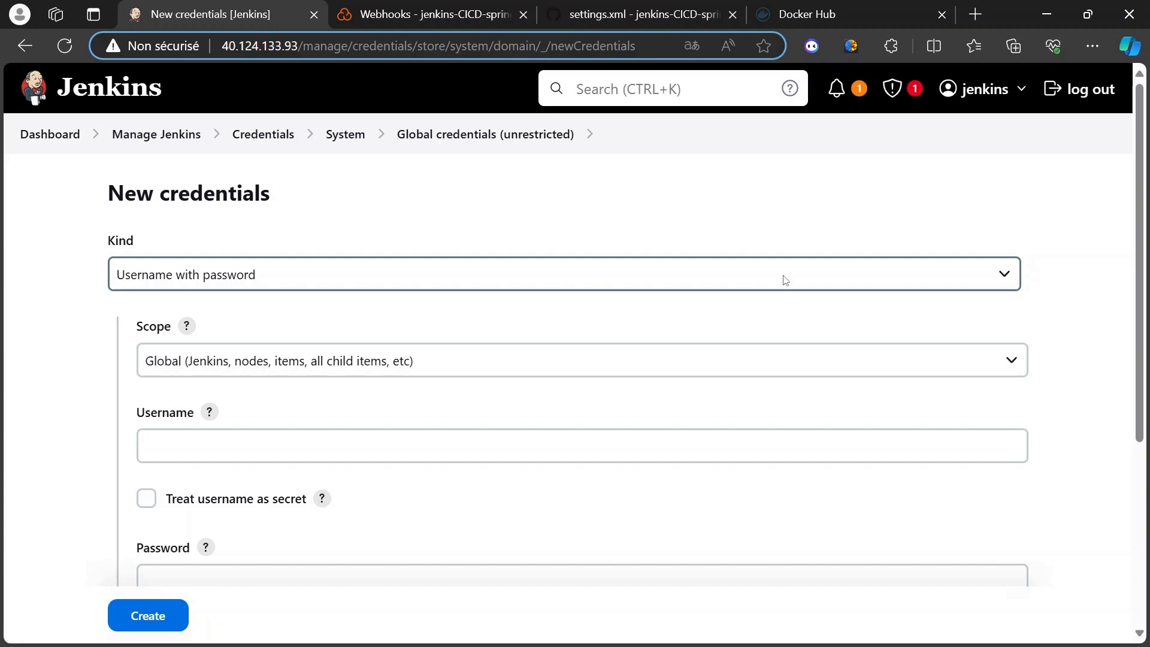
Step: Enter the Docker Hub username and paste the account password for the Username with password credential
left_click(287, 452)
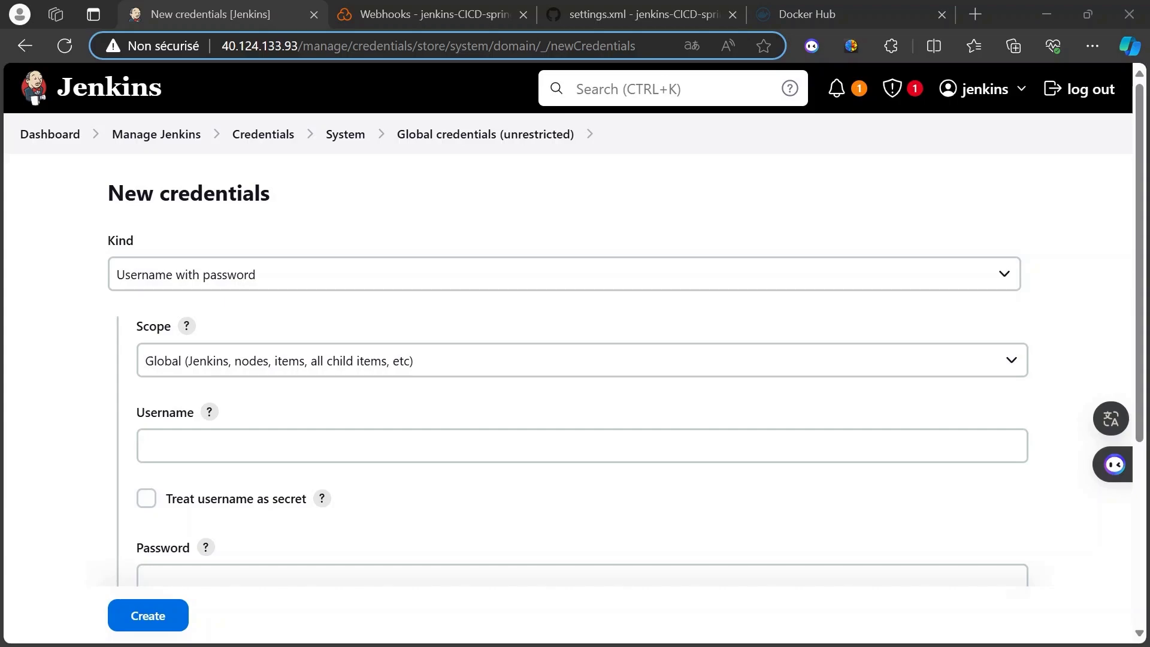
left_click(267, 454)
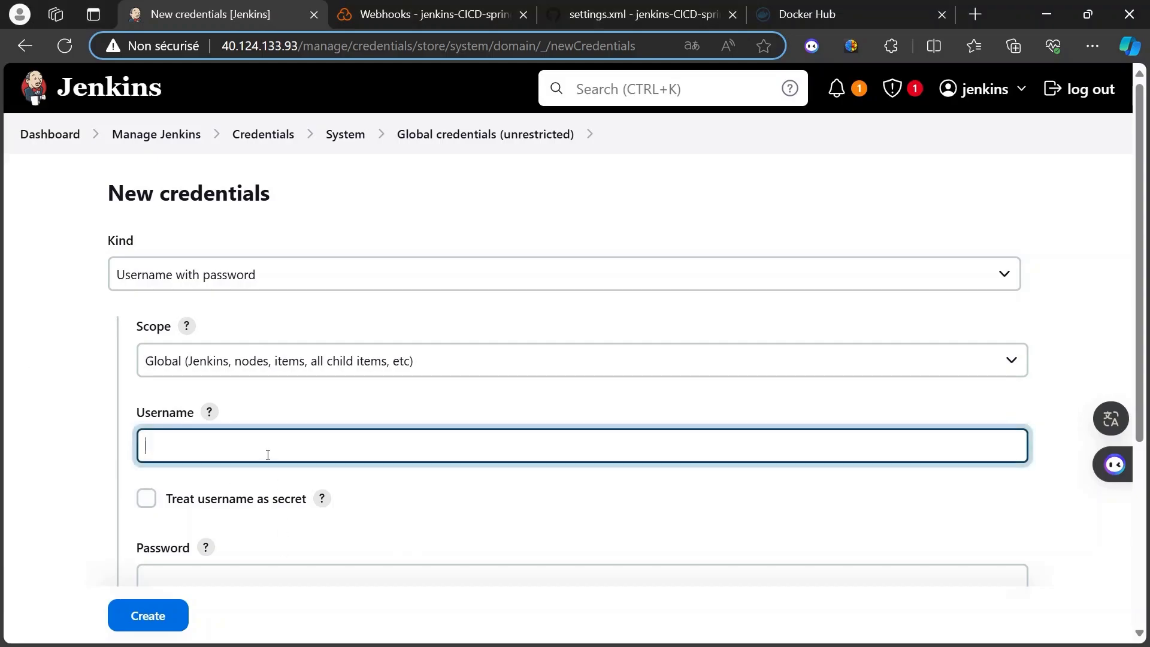
type("anselme123")
scroll(436, 560, "down", 3)
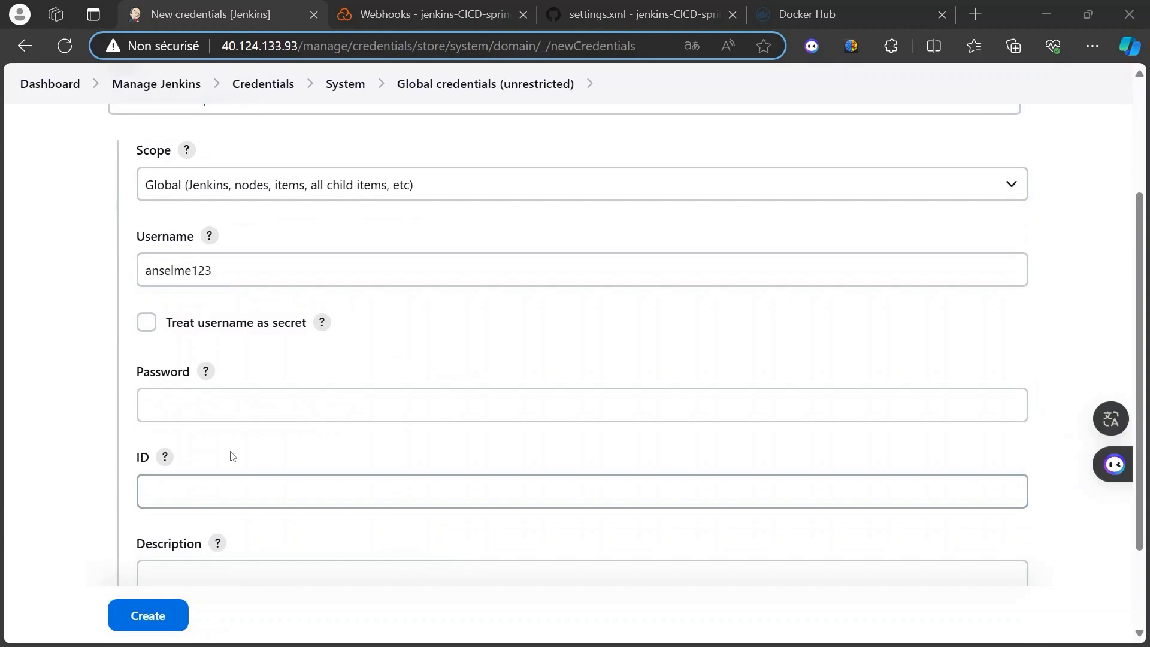
left_click(198, 419)
key("ctrl+v")
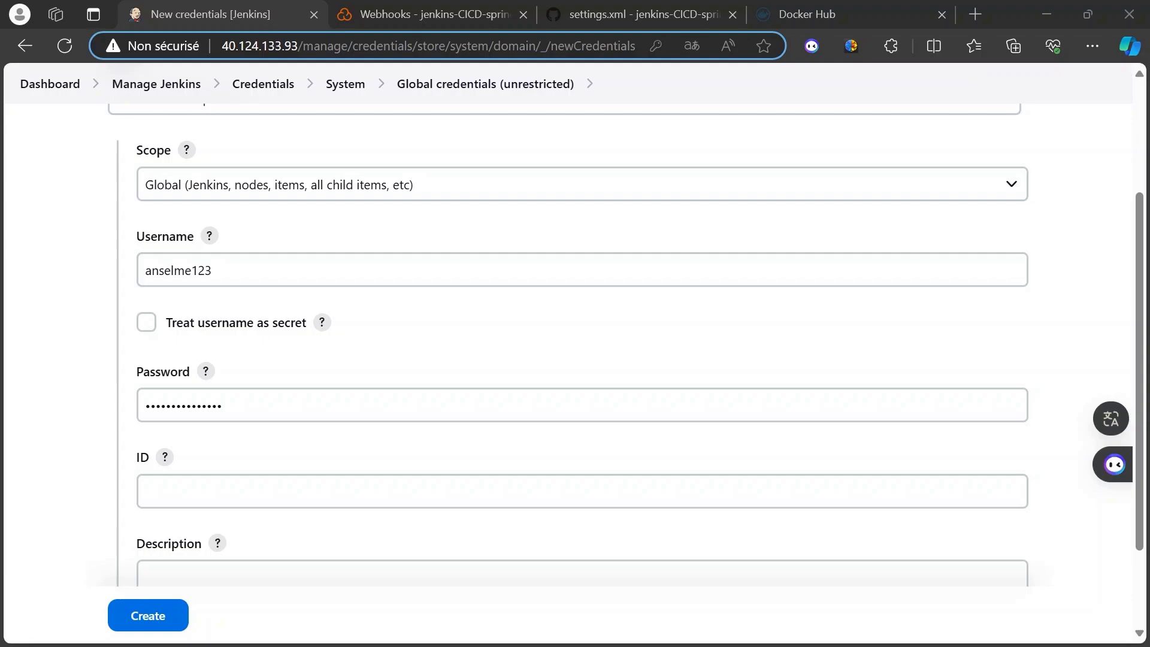
Step: Set the credential's ID and description to DockerHubCredentials and create the credential
left_click(203, 487)
type("D")
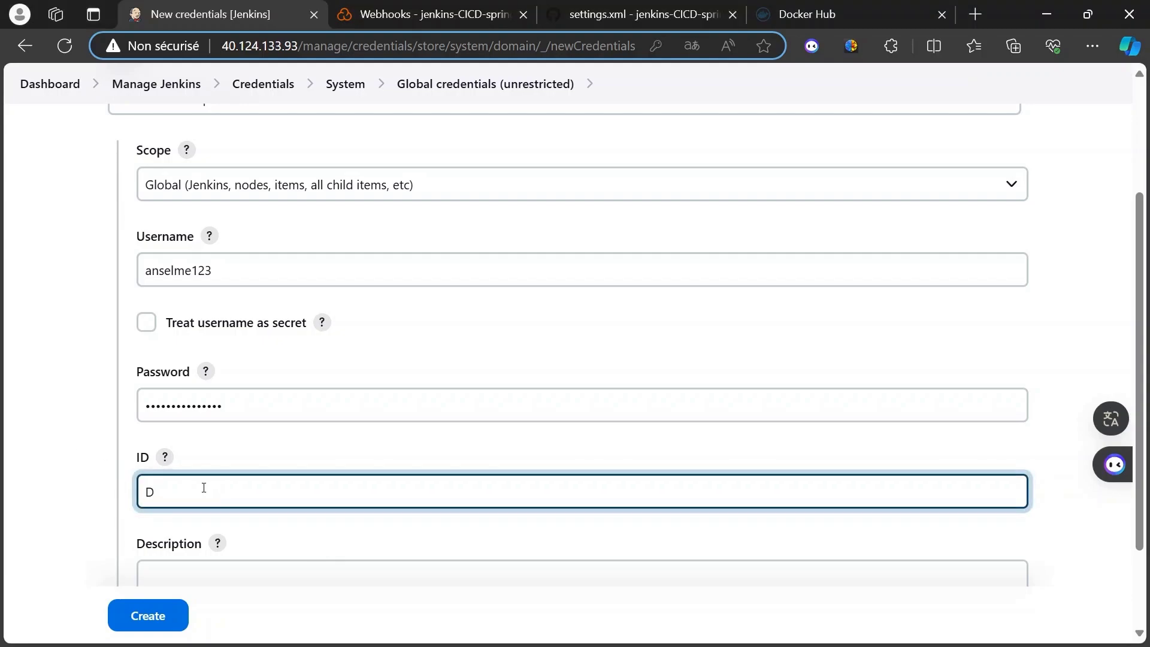
type("ockerHubCredentials")
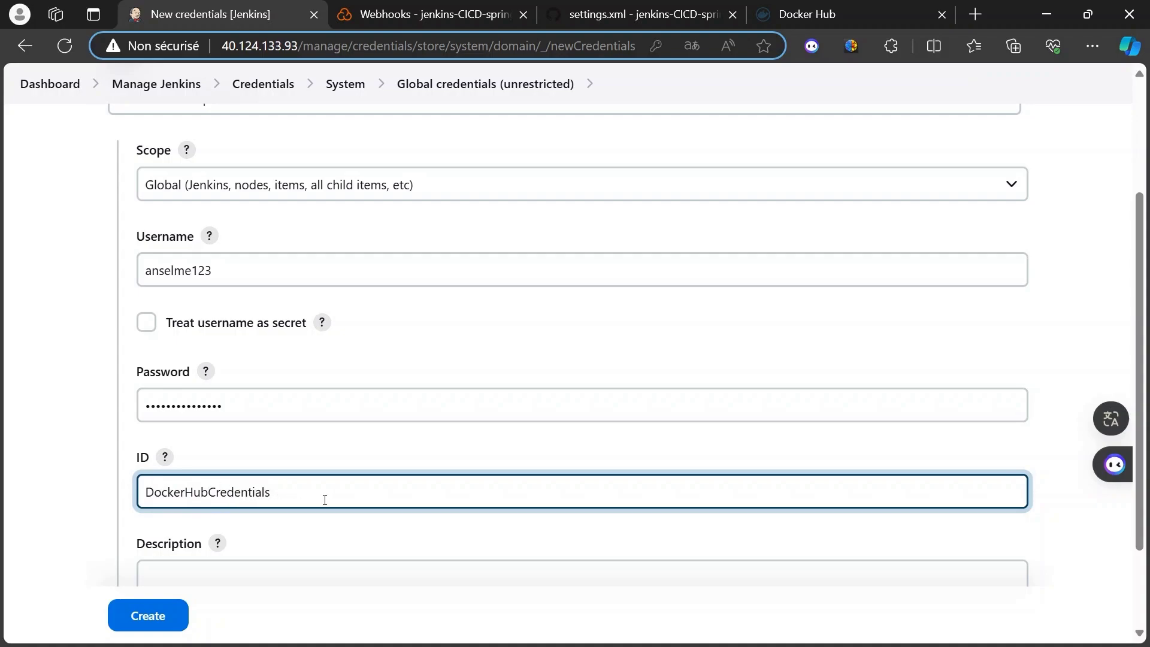
key("ctrl+a")
key("ctrl+c")
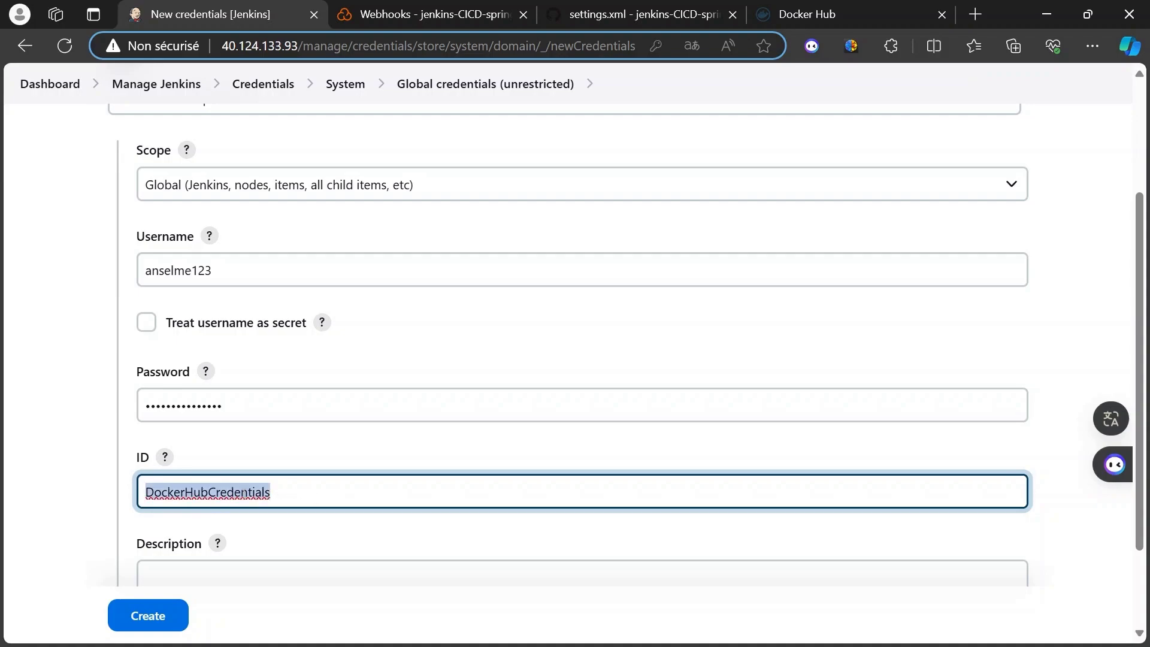
scroll(231, 493, "down", 2)
left_click(180, 465)
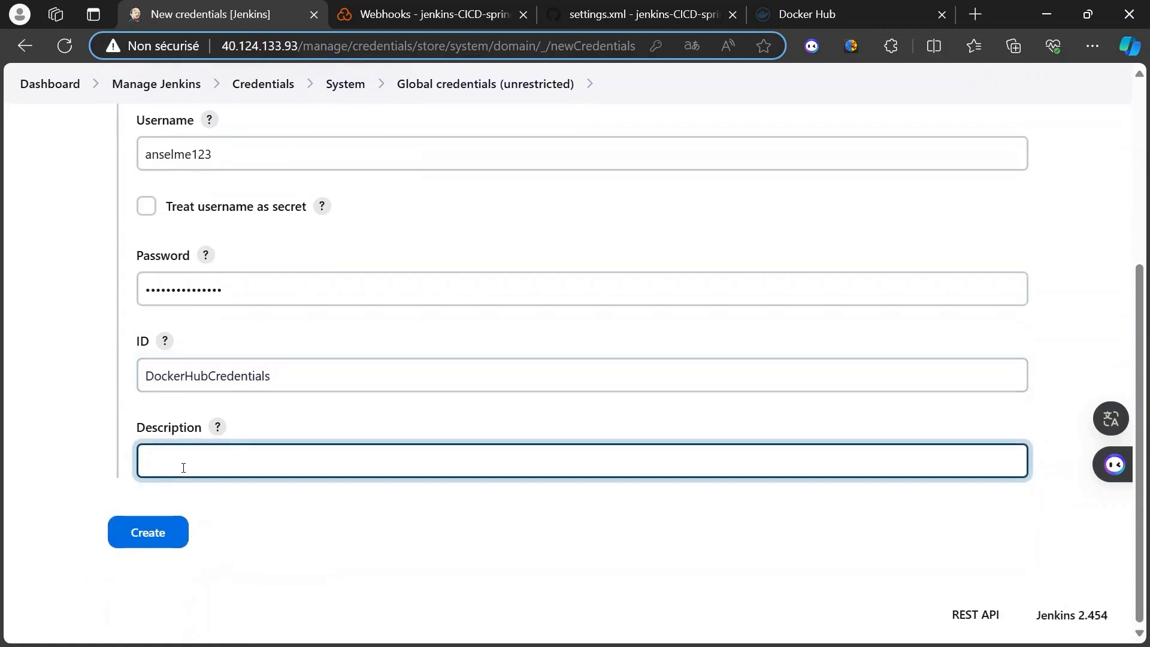
key("ctrl+v")
left_click(135, 533)
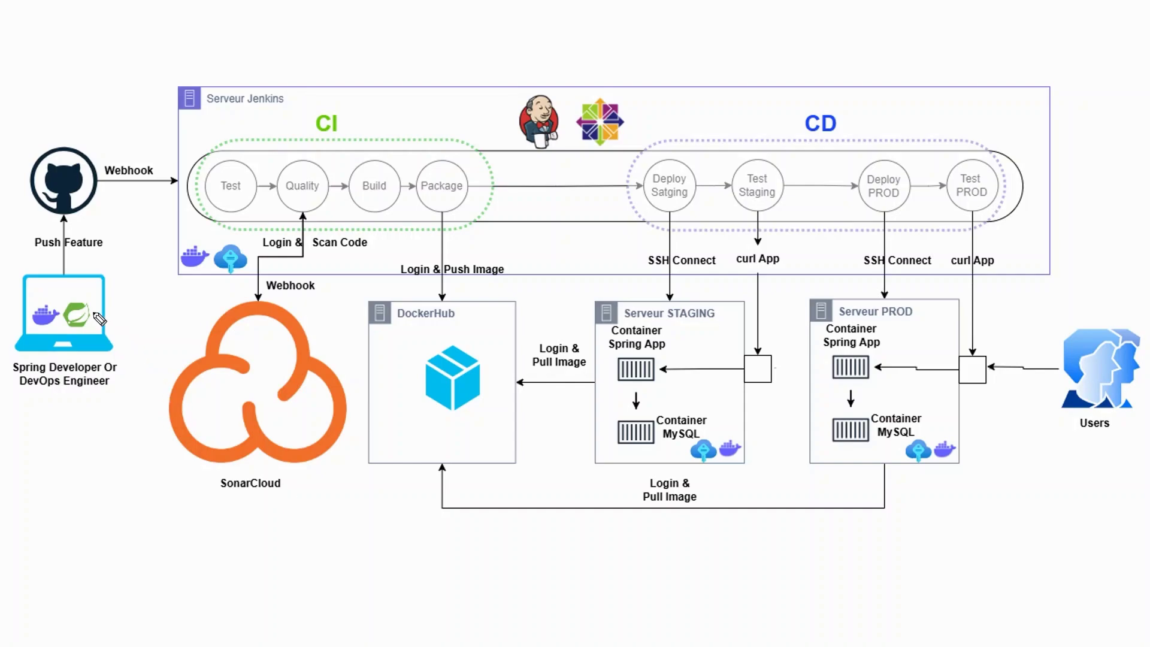
mouse_move(70, 326)
left_mouse_down()
mouse_move(94, 335)
mouse_move(66, 308)
mouse_move(94, 312)
mouse_move(99, 324)
mouse_move(157, 300)
mouse_move(133, 344)
mouse_move(165, 340)
mouse_move(139, 347)
left_mouse_up()
left_click_drag(160, 310, 169, 349)
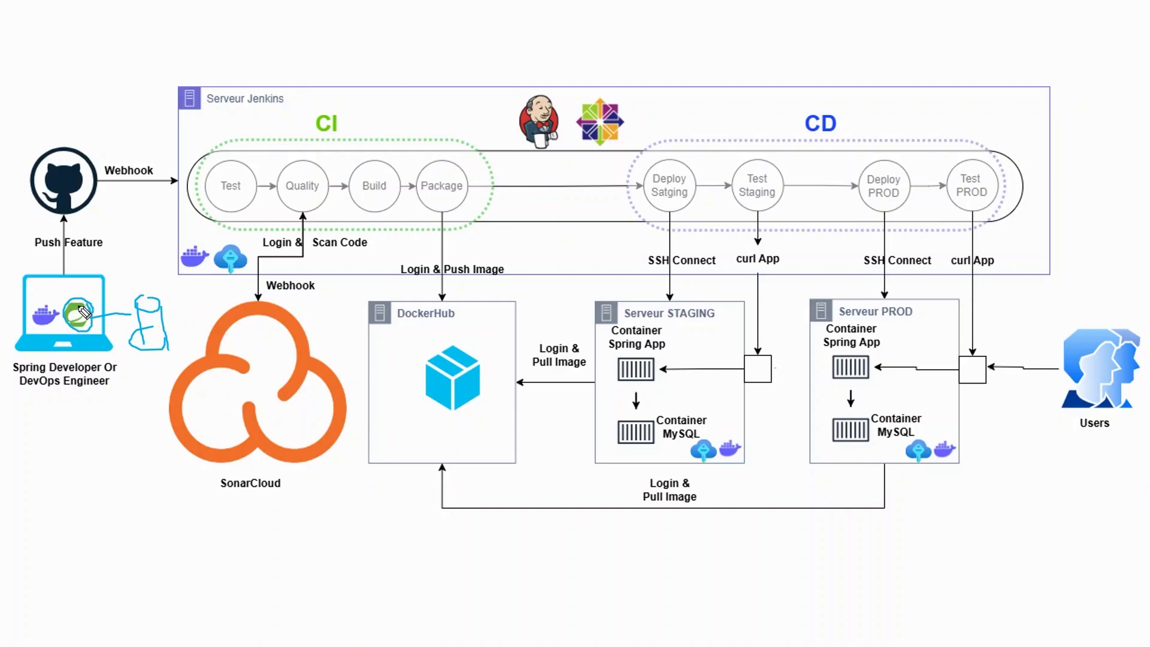
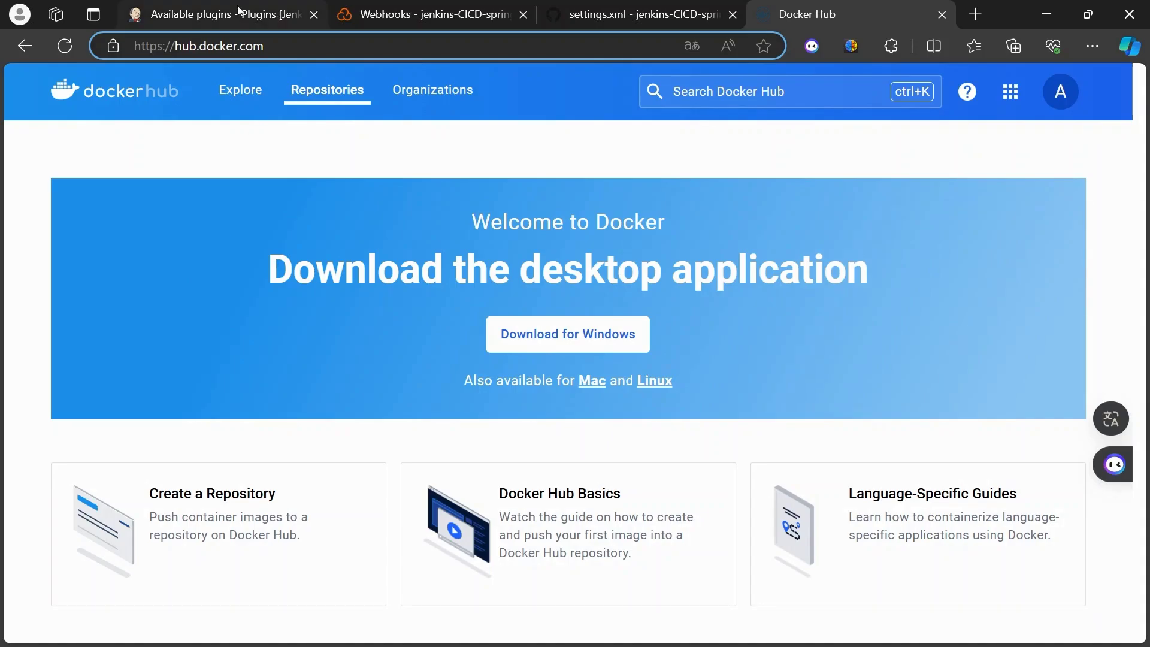
Step: Search the available Jenkins plugins for ssh agent and install the SSH Agent plugin
left_click(215, 15)
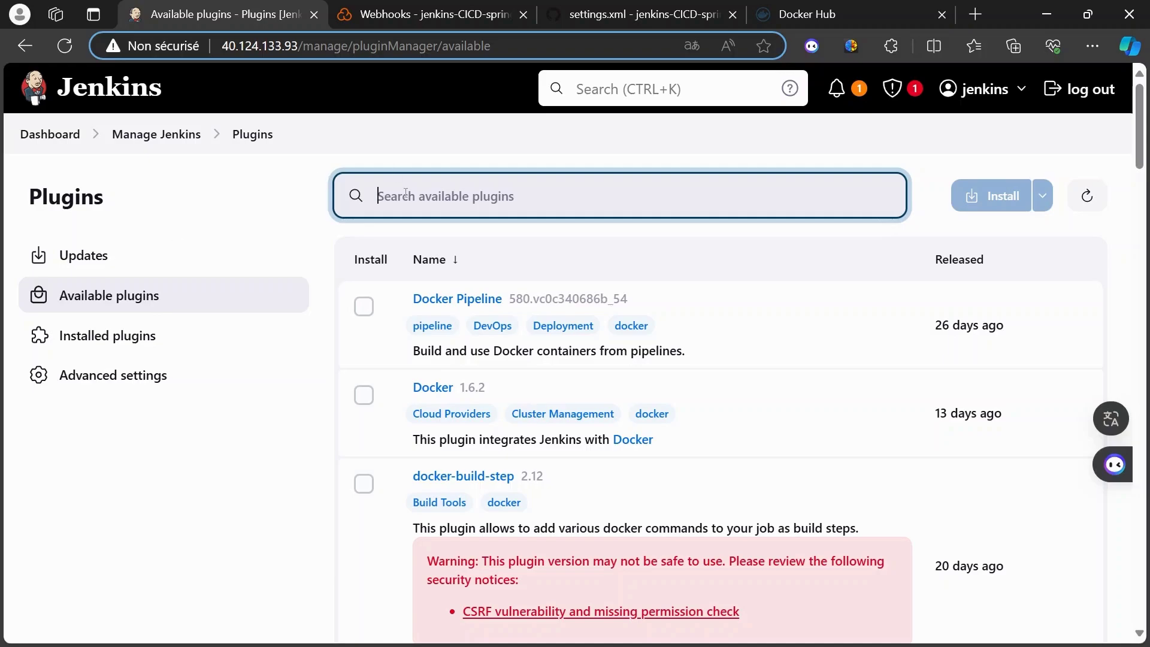
type("ss")
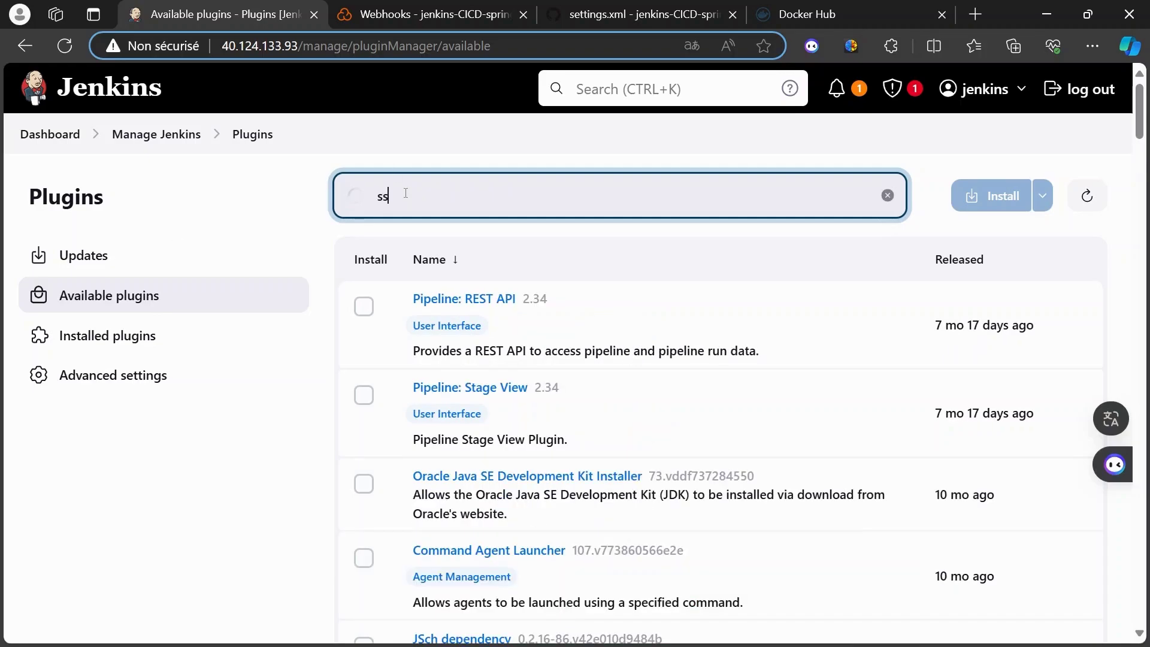
type("h agrb")
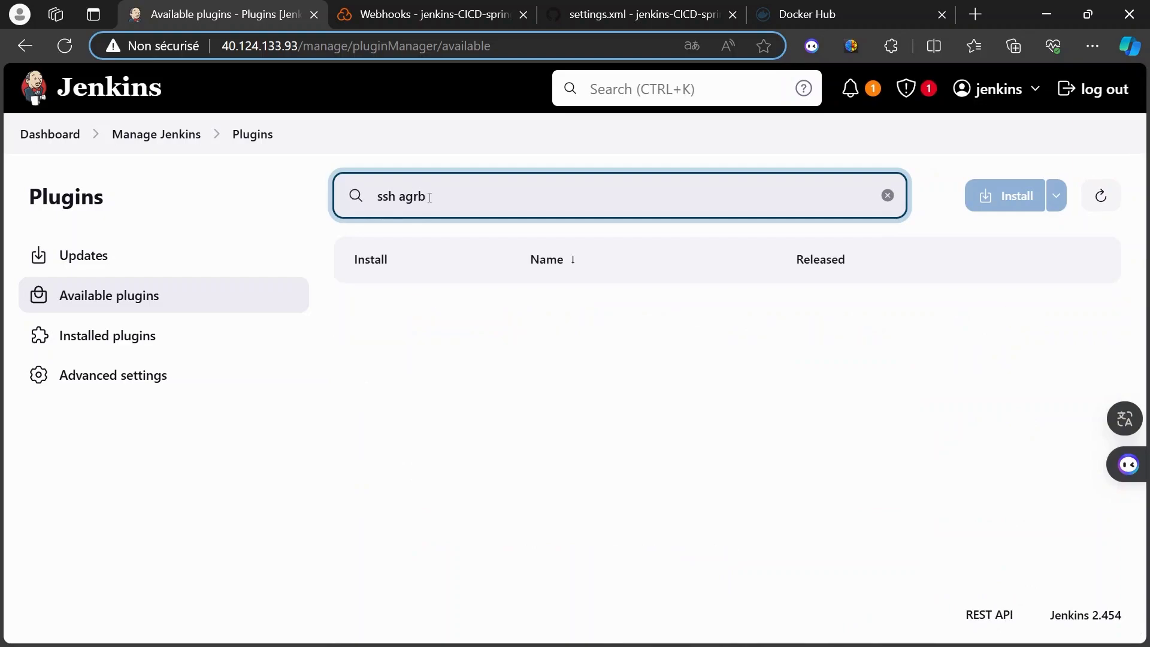
key("BackSpace")
key("BackSpace")
type("rn")
key("BackSpace")
key("BackSpace")
type("e")
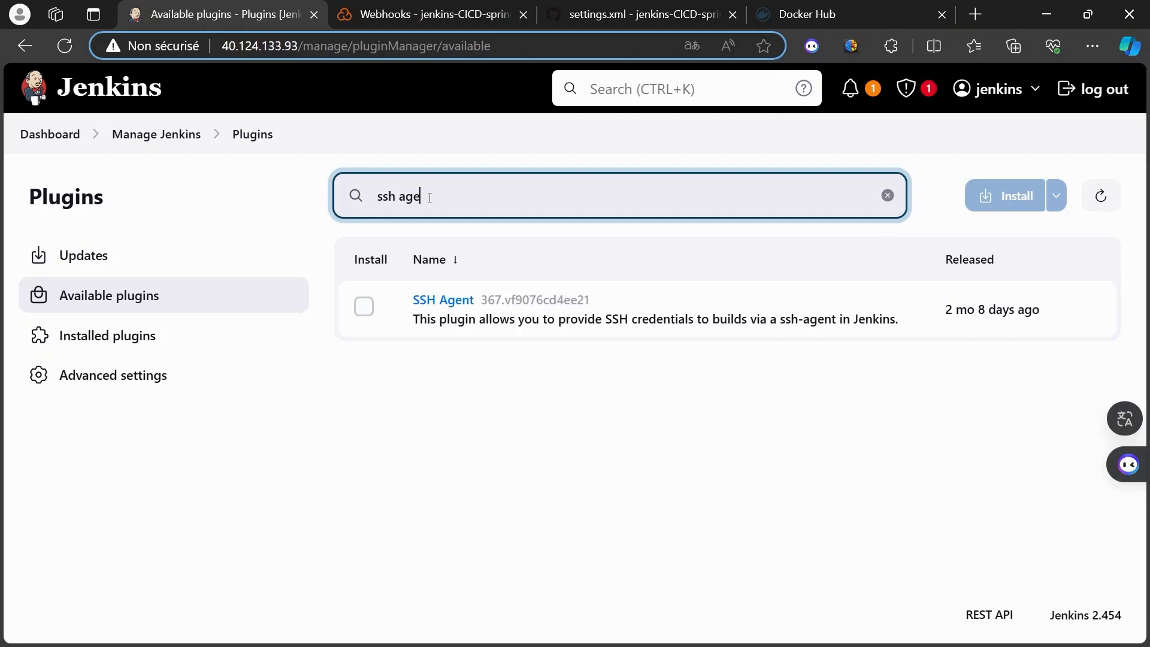
type("nt")
left_click(364, 307)
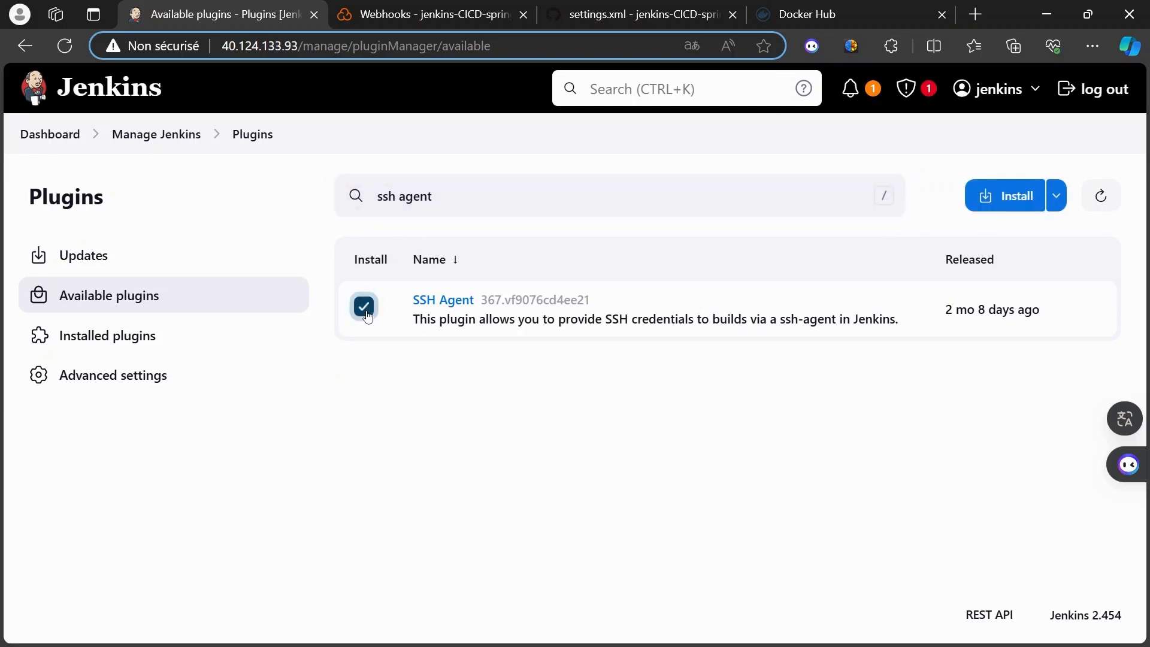
left_click(1011, 196)
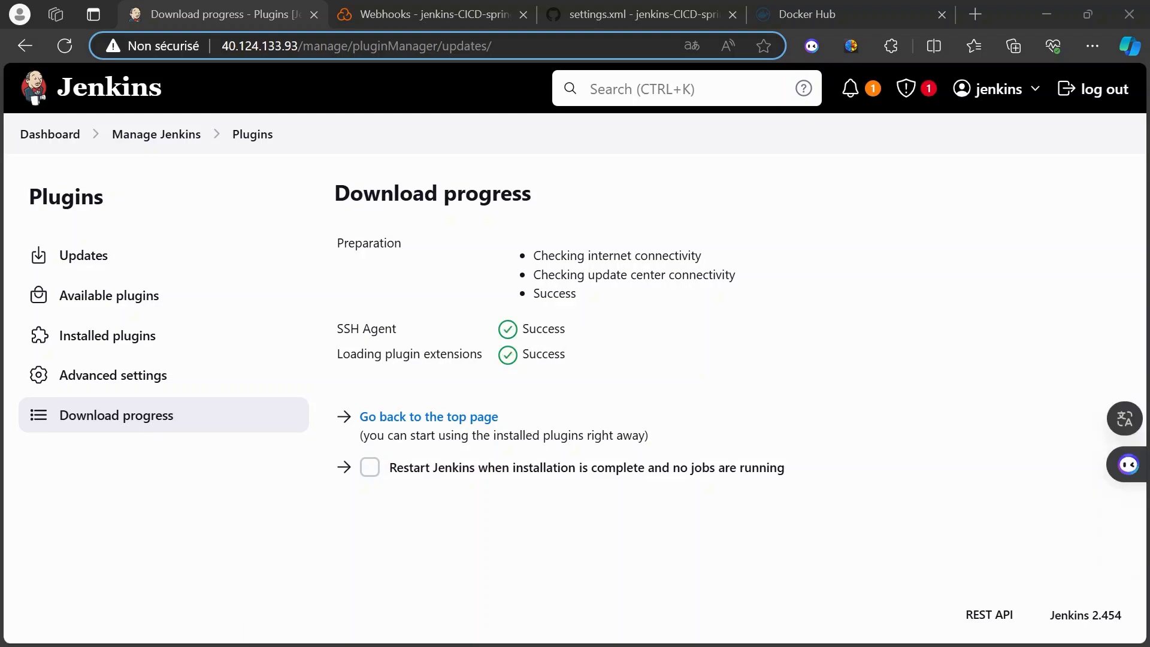
Step: Start a new credential in the global domain of the system store with the kind SSH Username with private key
left_click(215, 135)
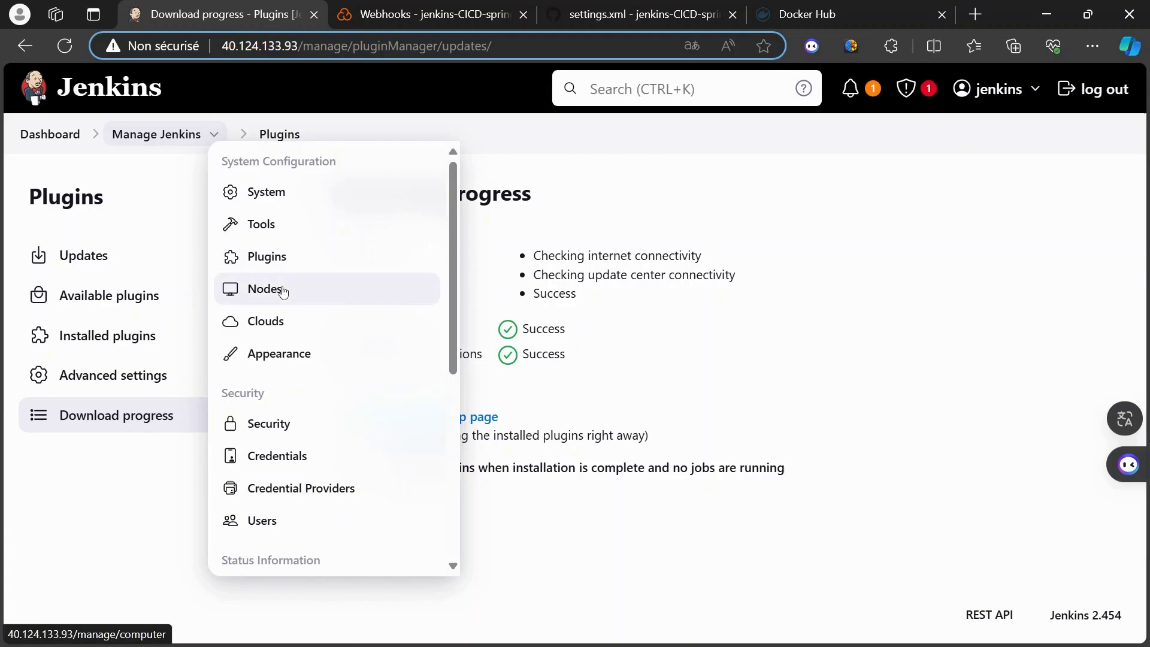
left_click(293, 454)
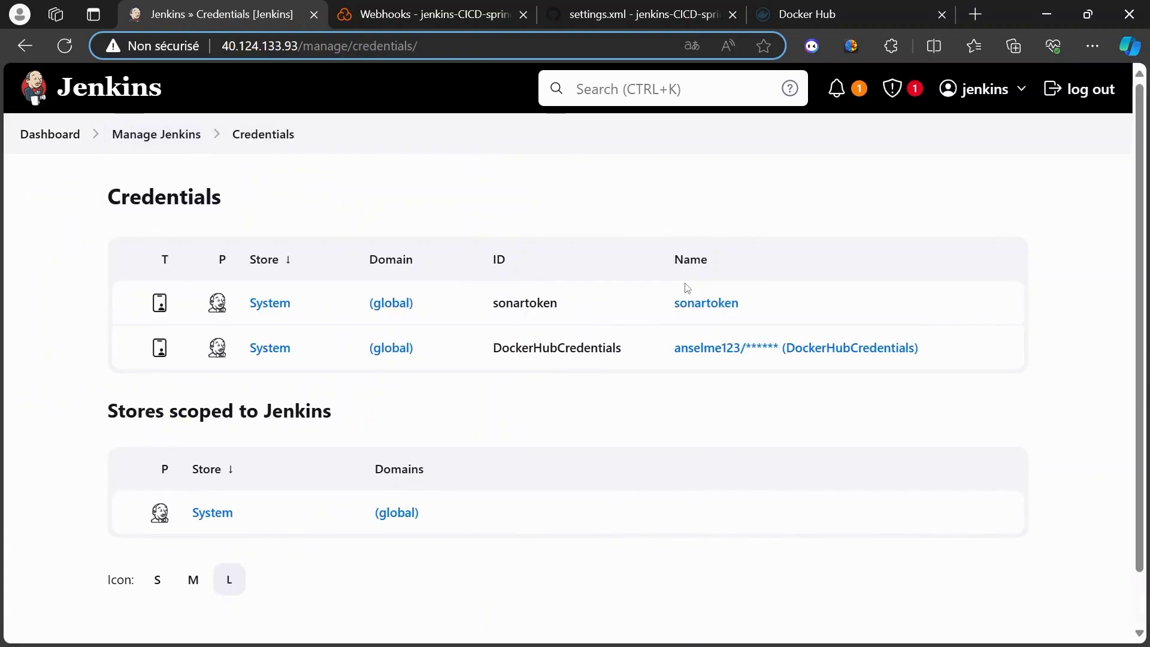
left_click(393, 347)
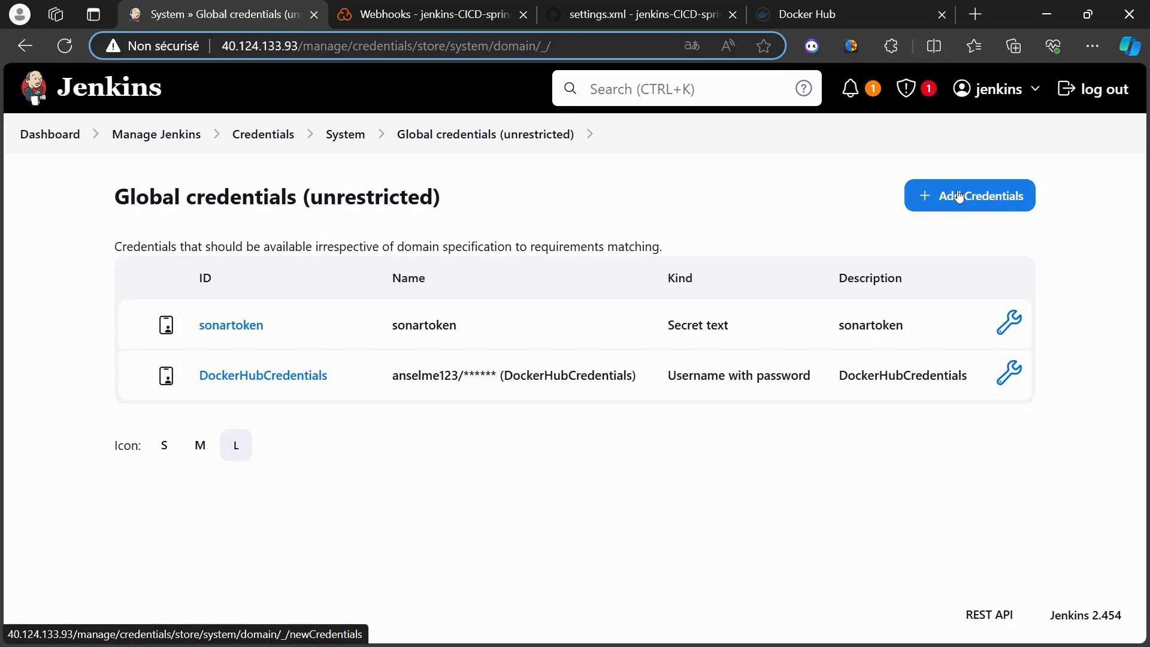
left_click(959, 196)
left_click(246, 274)
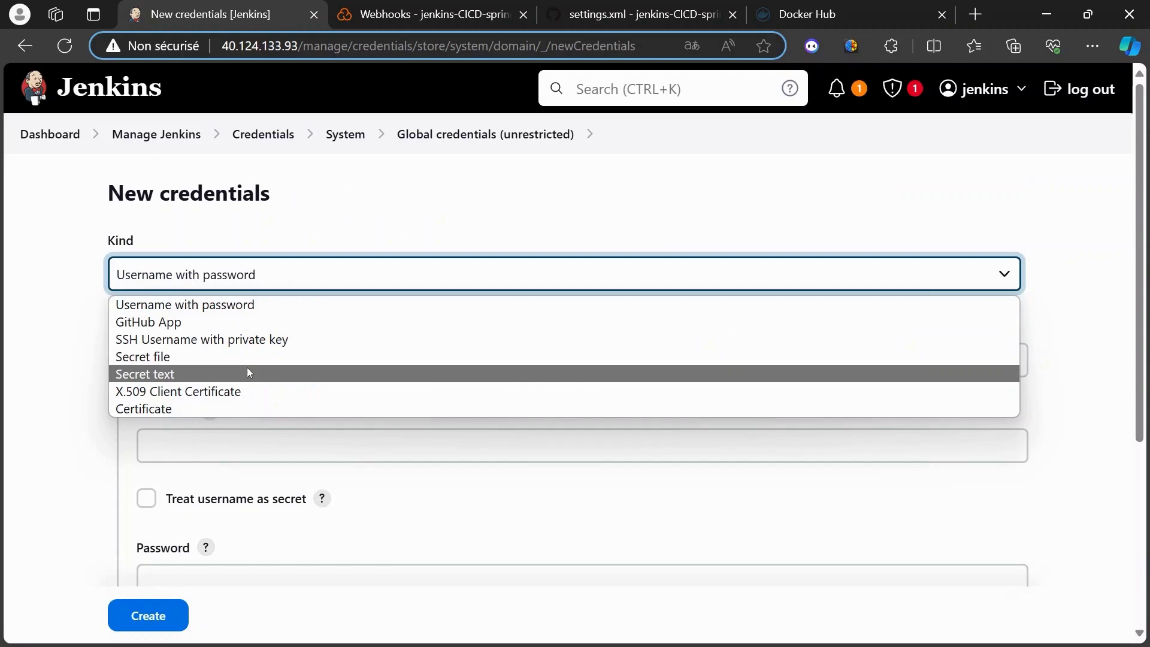
left_click(202, 339)
Step: Set the SSH credential's ID and description to SSH_AUTH_SERVER and its username to centos
left_click(188, 440)
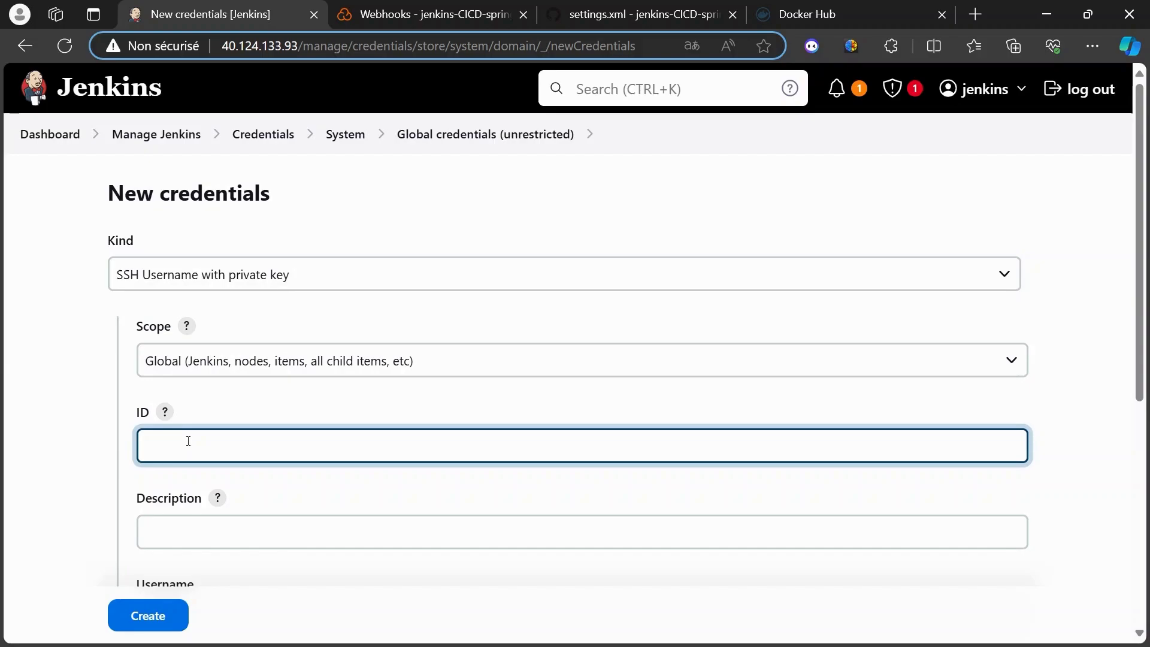
type("SSH_AUTH_SERVER")
scroll(197, 420, "down", 2)
left_click(208, 376)
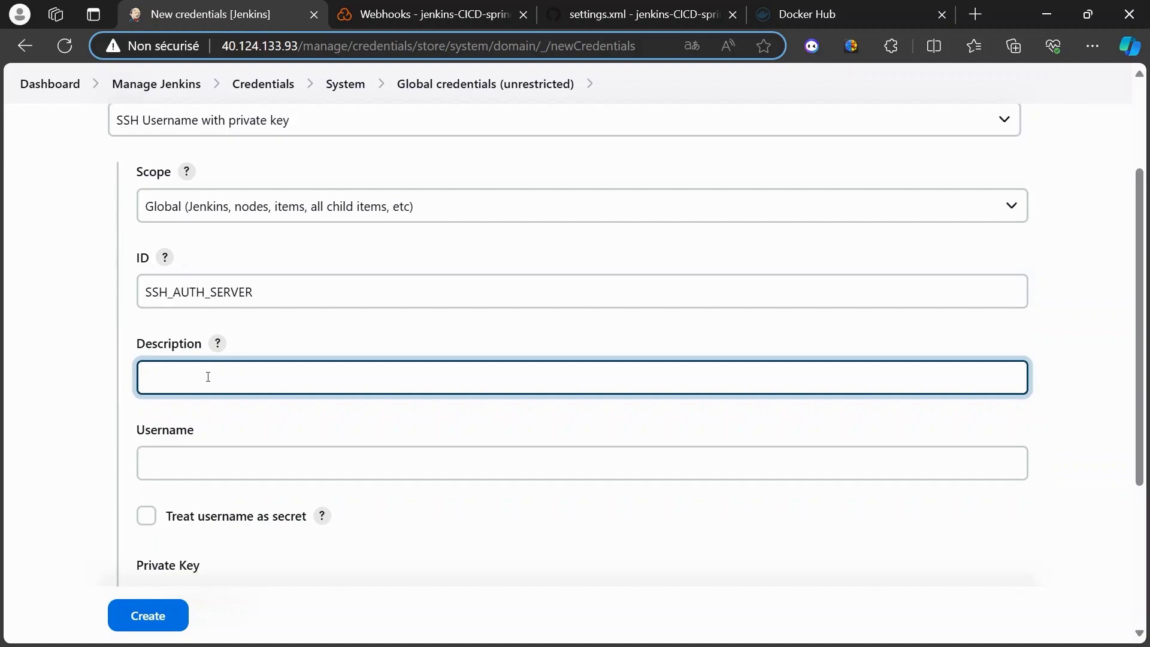
type("SSH_AUTH_SERVER")
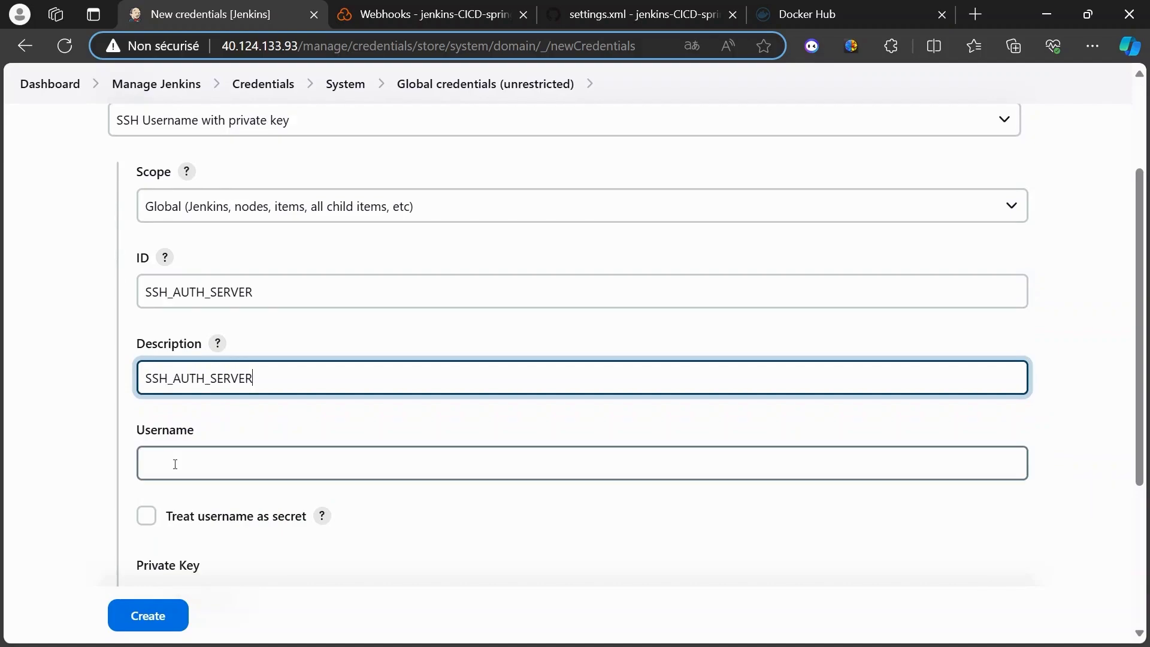
left_click(174, 464)
type("centos")
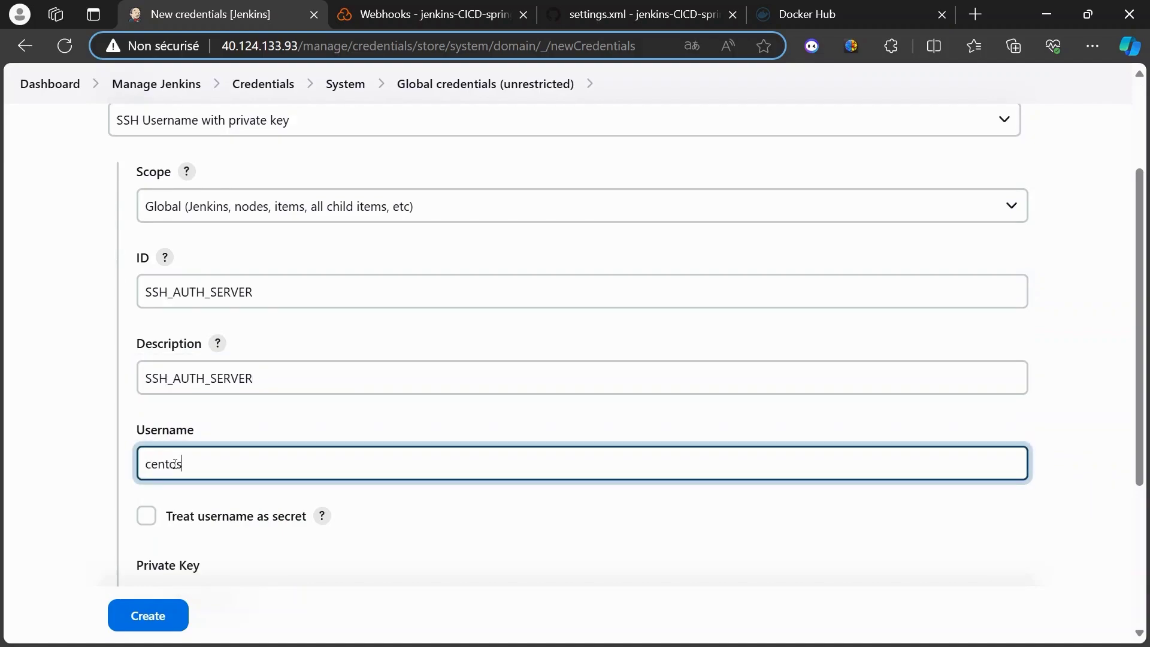
Step: Choose to enter the private key directly and open the key field for a new secret
scroll(175, 460, "down", 3)
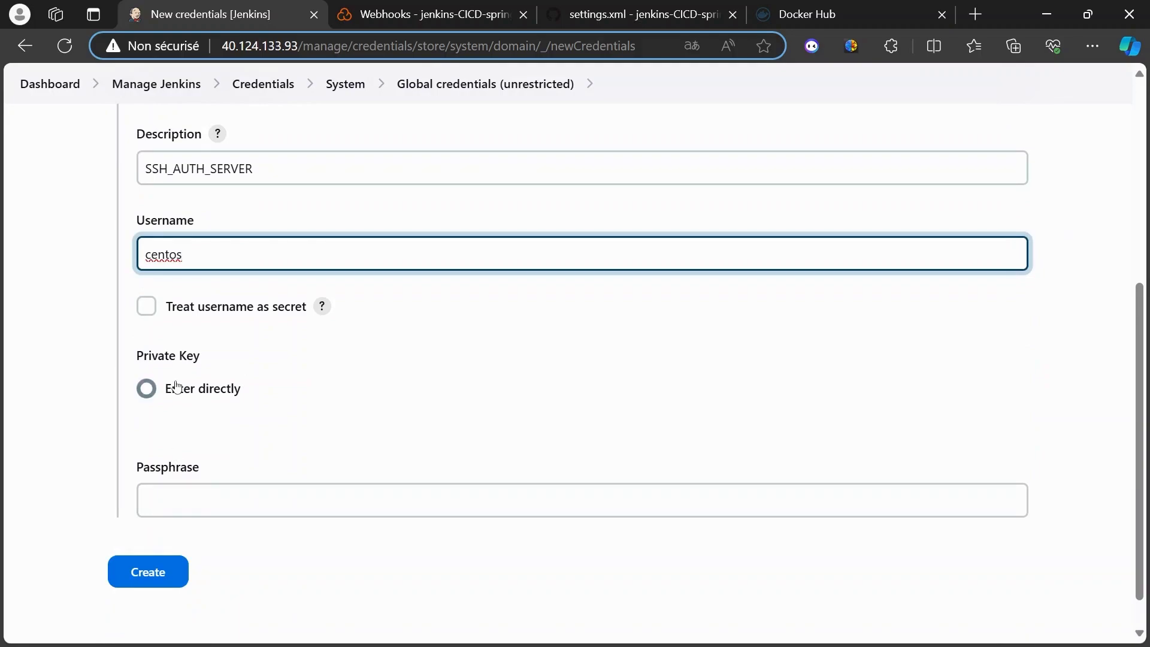
left_click(150, 388)
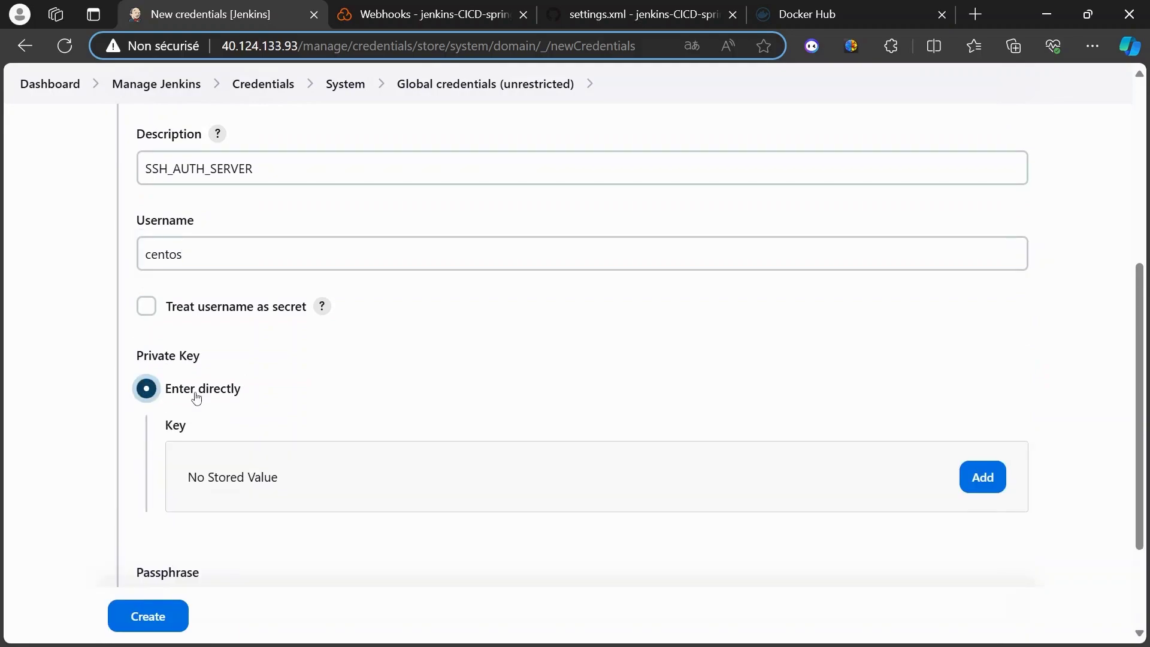
left_click(983, 477)
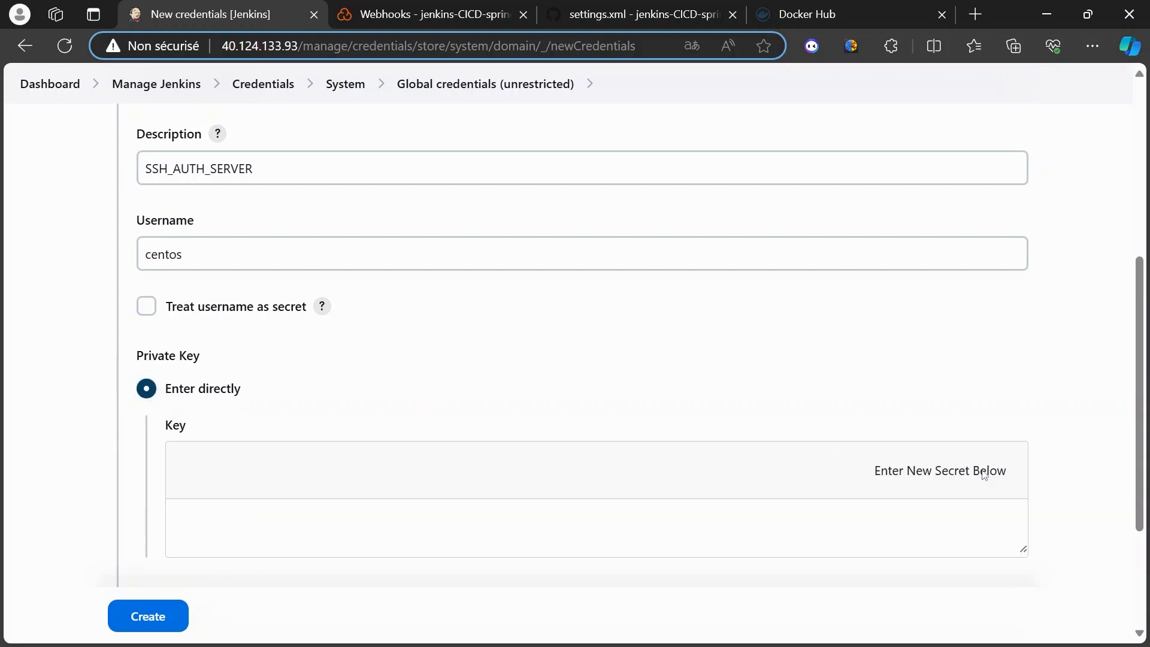
scroll(521, 472, "down", 2)
left_click(326, 418)
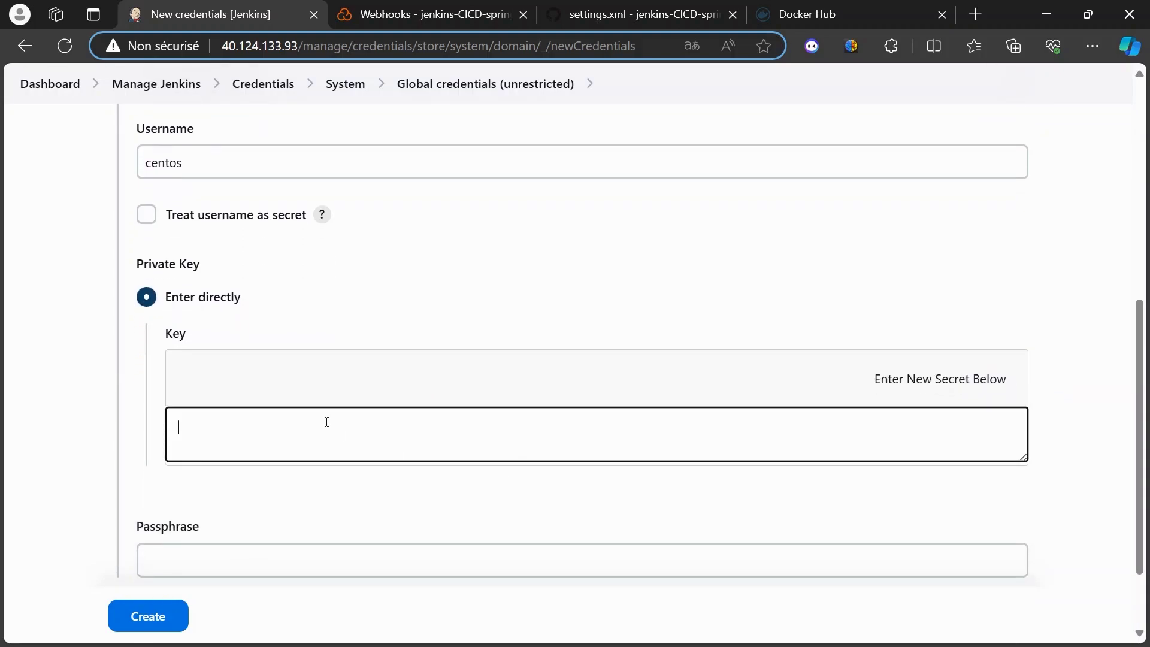
Step: Open jenkins_key.pem from the Téléchargements folder in Bloc-notes and copy the whole private key
key("alt+Tab")
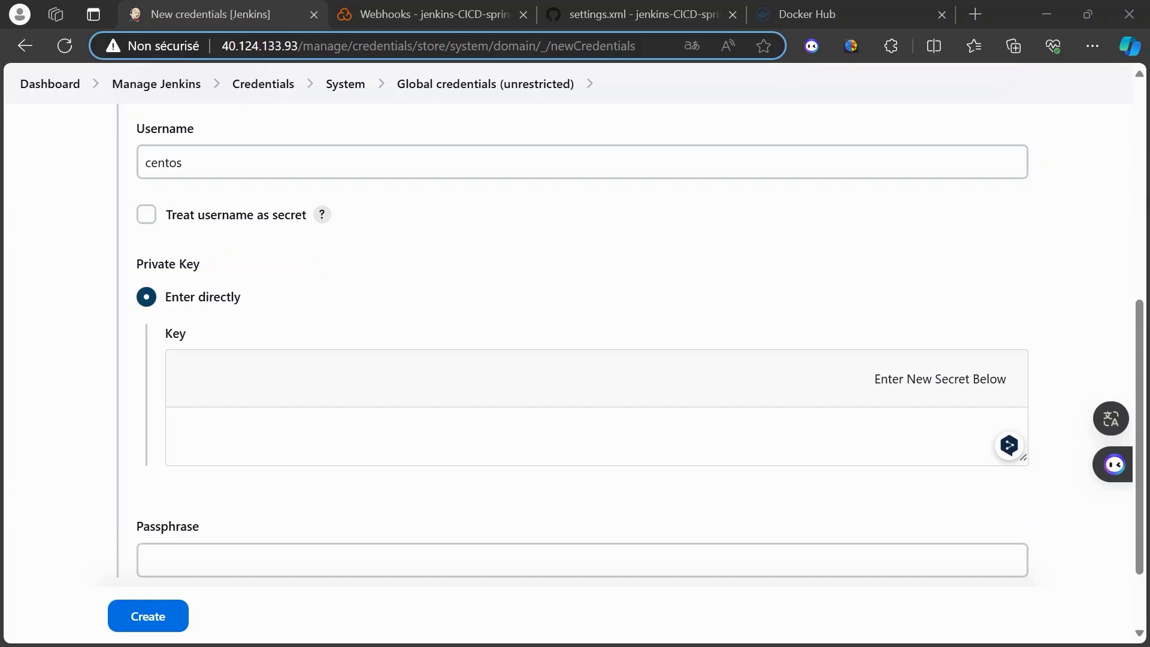
left_click(290, 477)
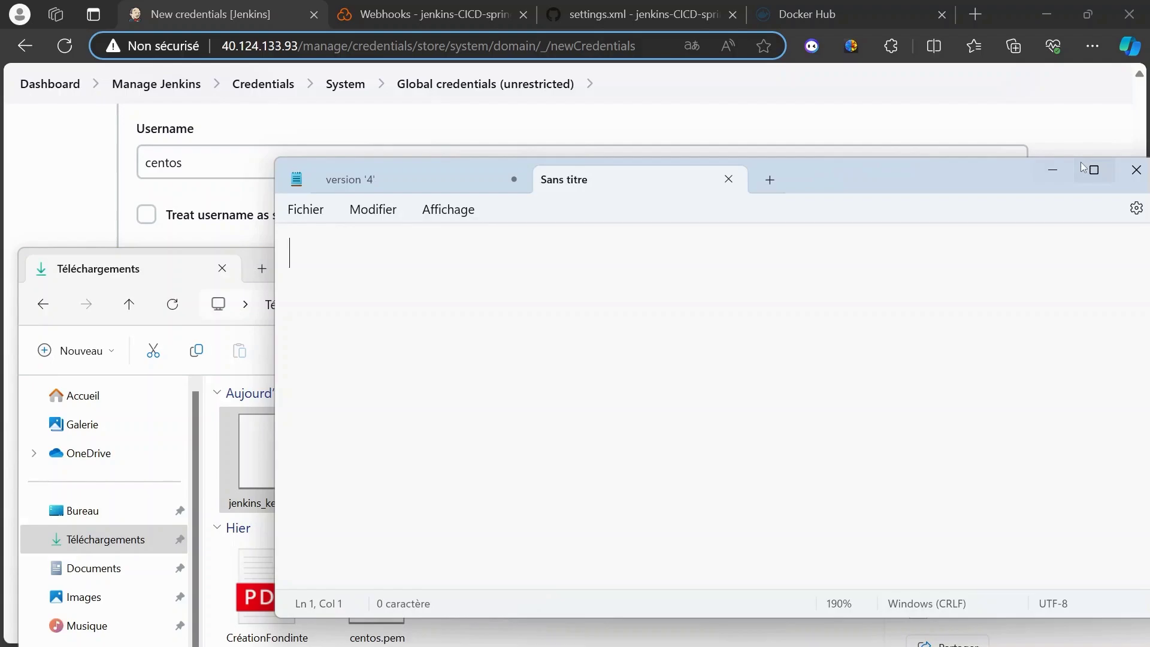
left_click(1053, 170)
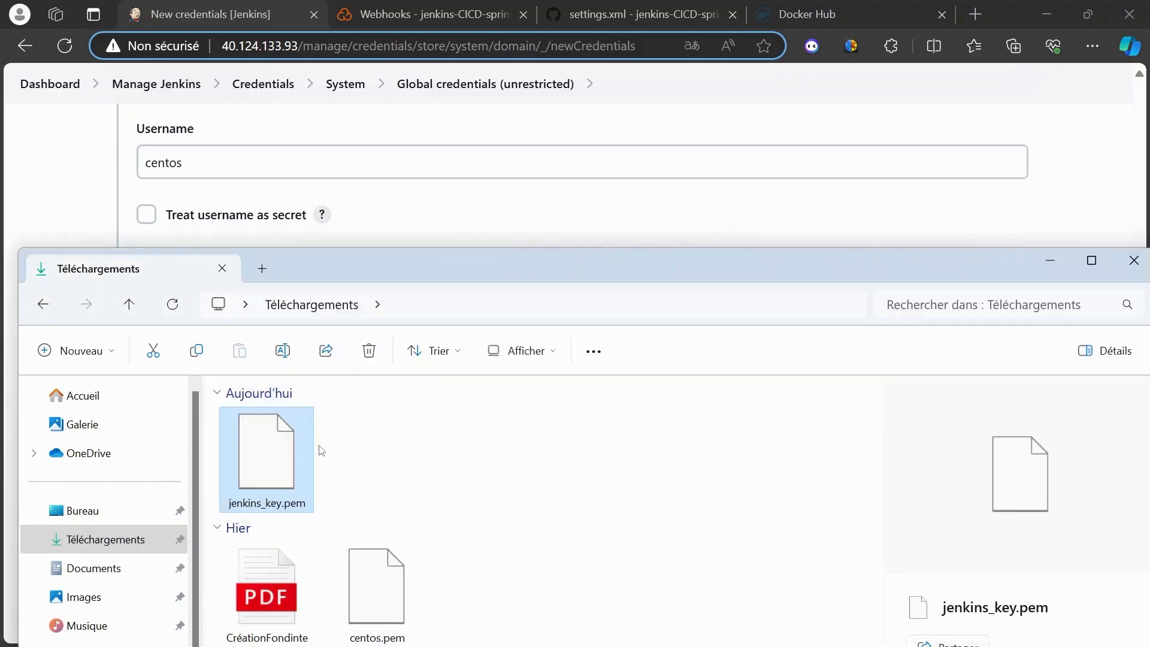
double_click(255, 477)
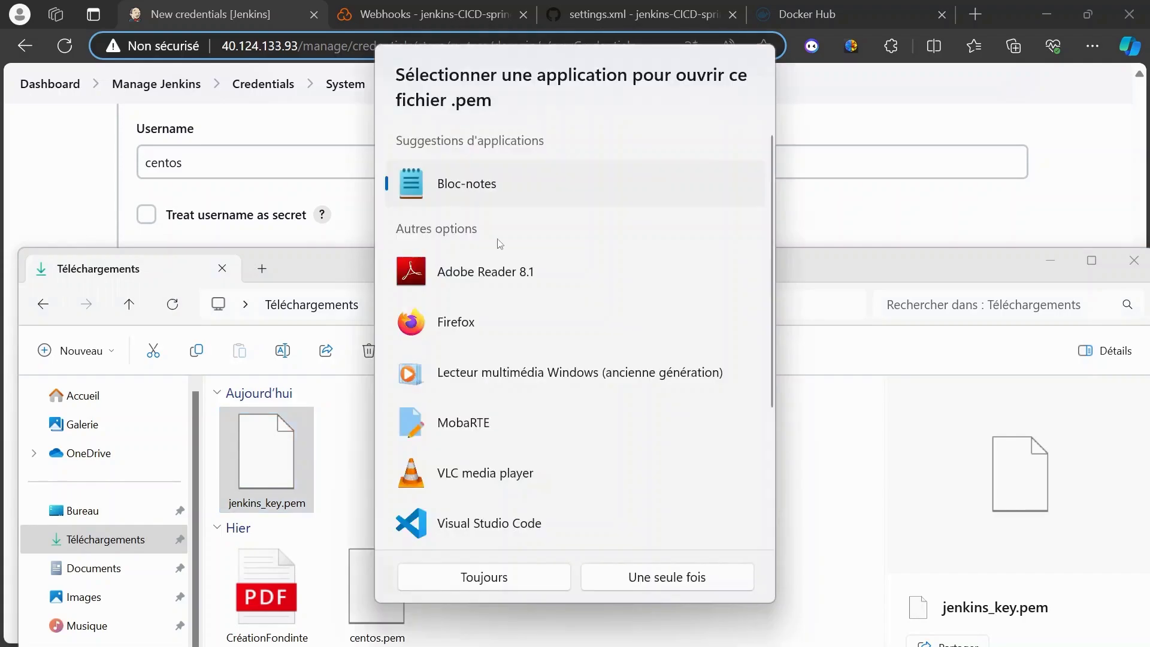
left_click(645, 579)
key("ctrl+a")
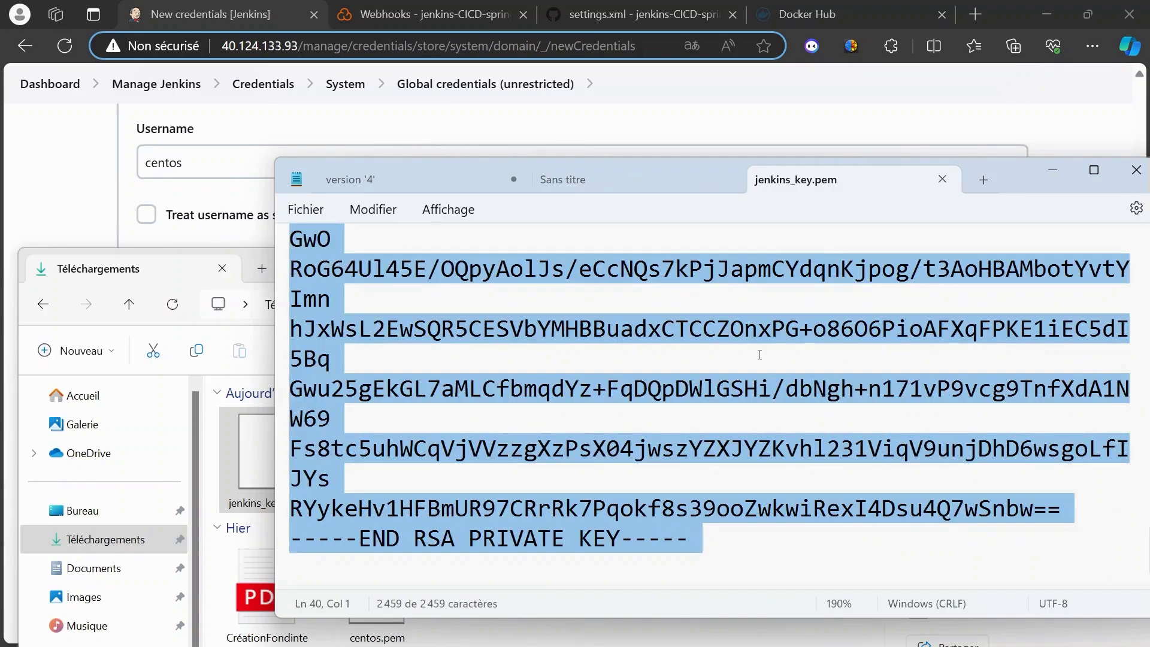
Step: Paste the private key into the Jenkins credential's key field, remove the trailing empty line and create the credential
left_click(1043, 172)
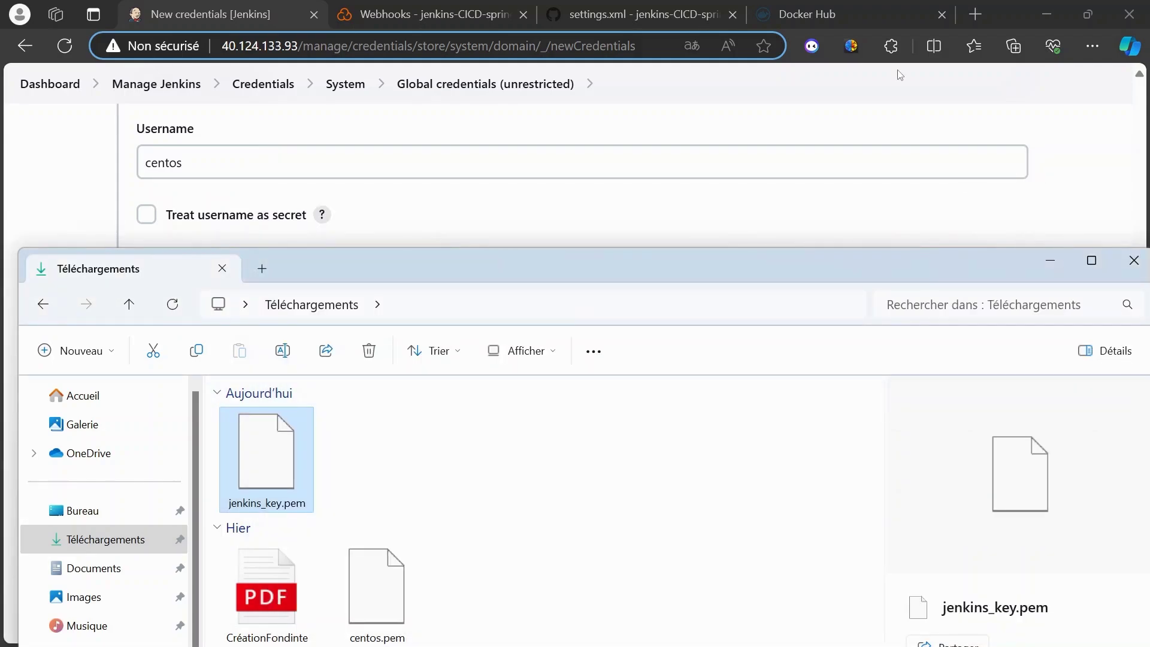
left_click(1047, 263)
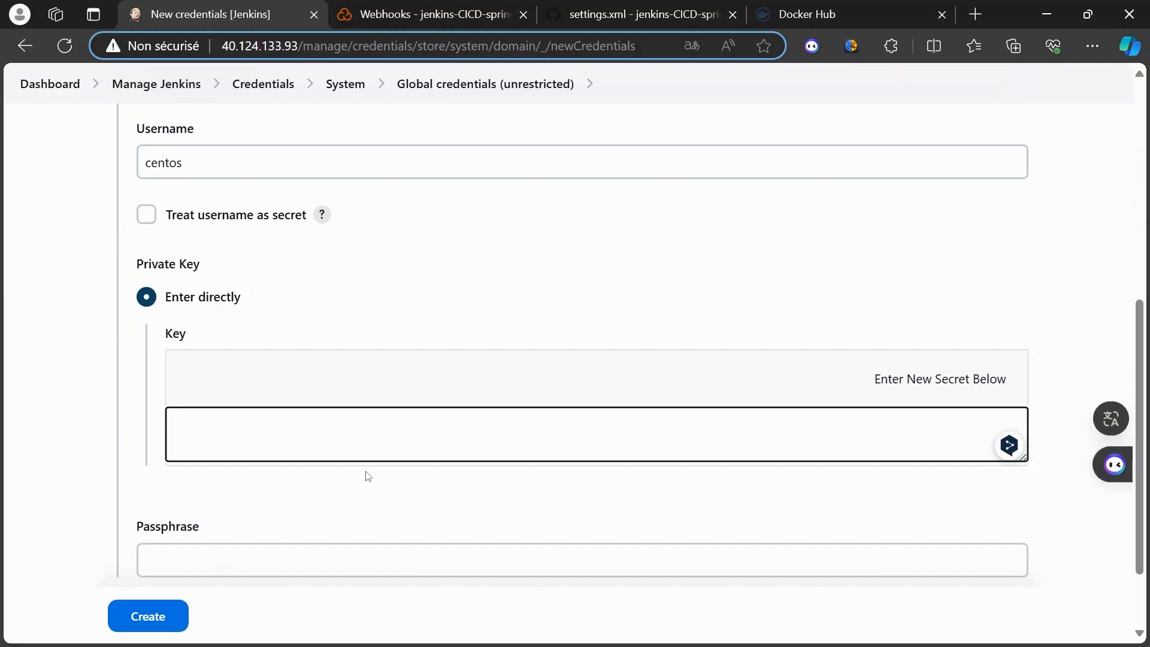
key("ctrl+v")
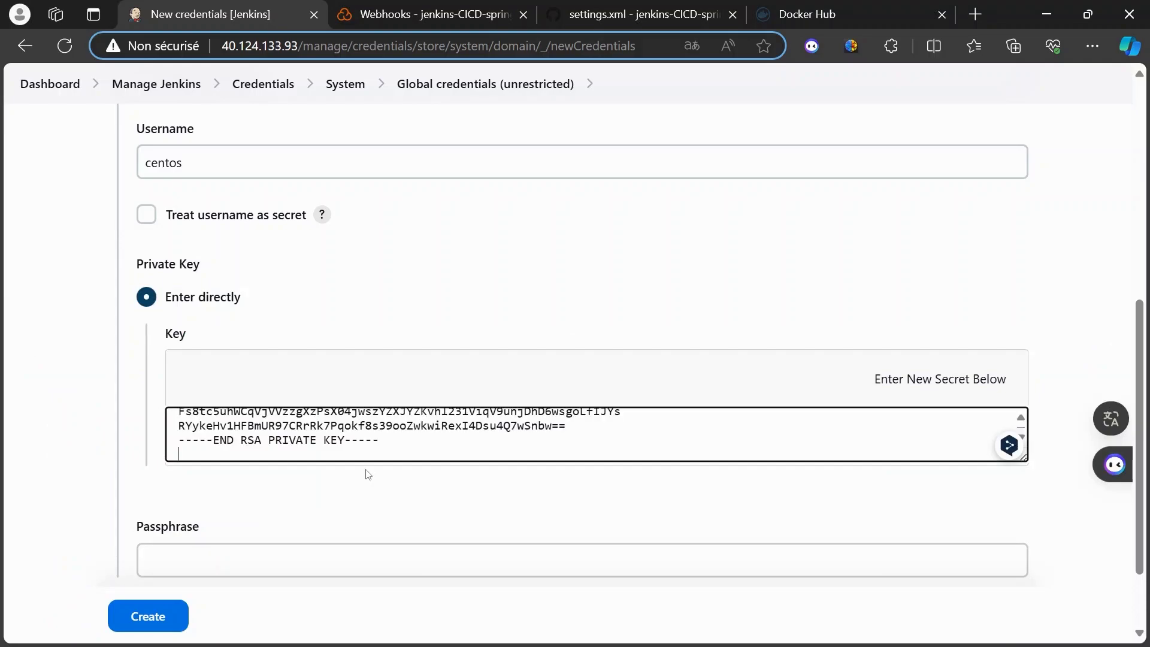
key("BackSpace")
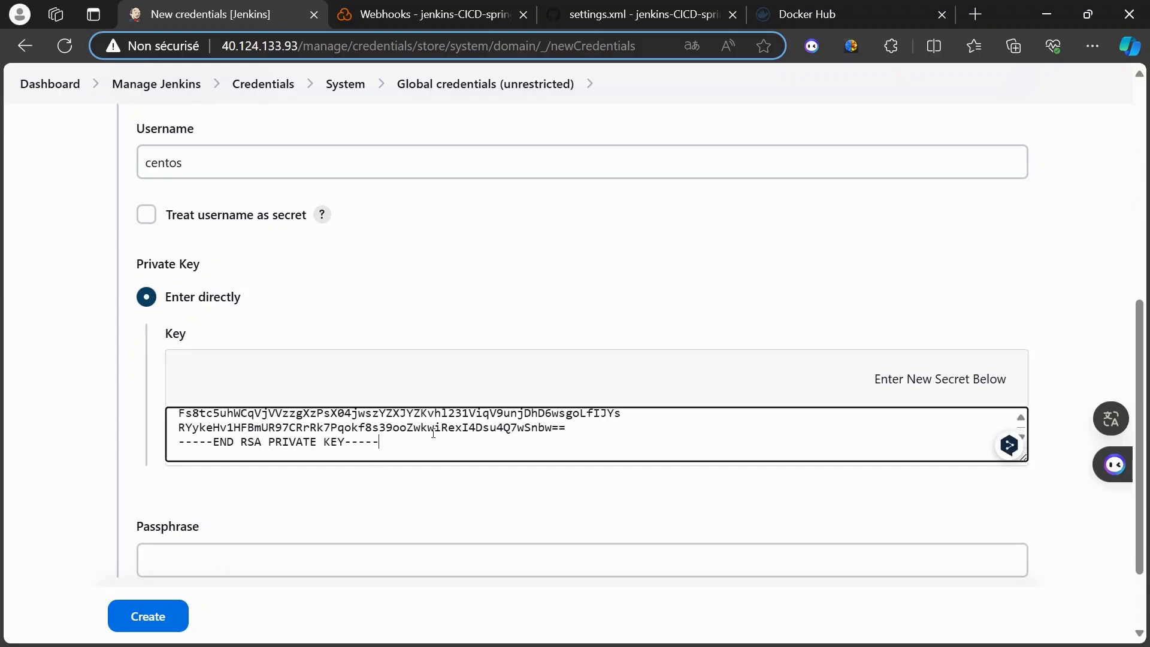
scroll(419, 440, "up", 10)
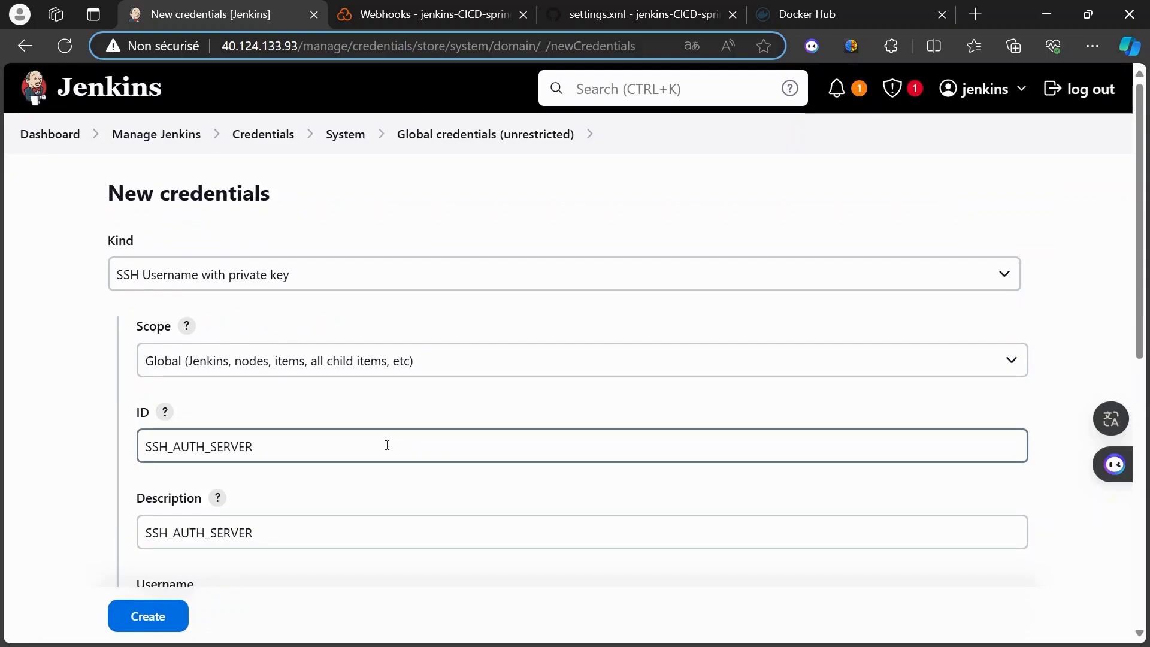
scroll(387, 445, "down", 10)
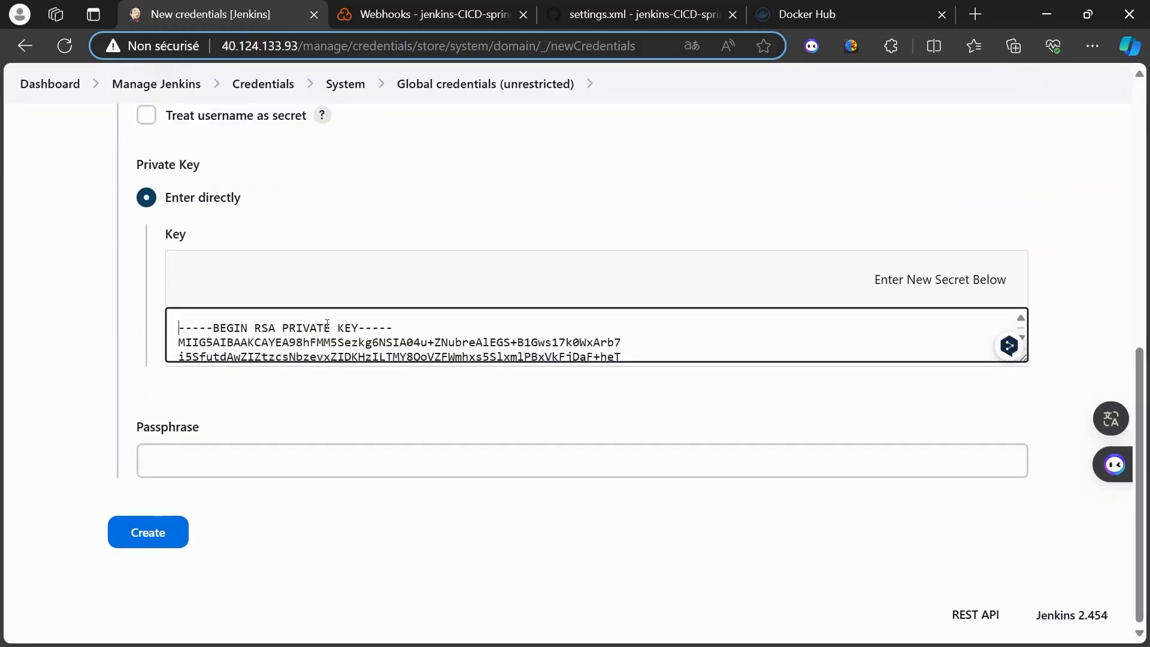
left_click(148, 529)
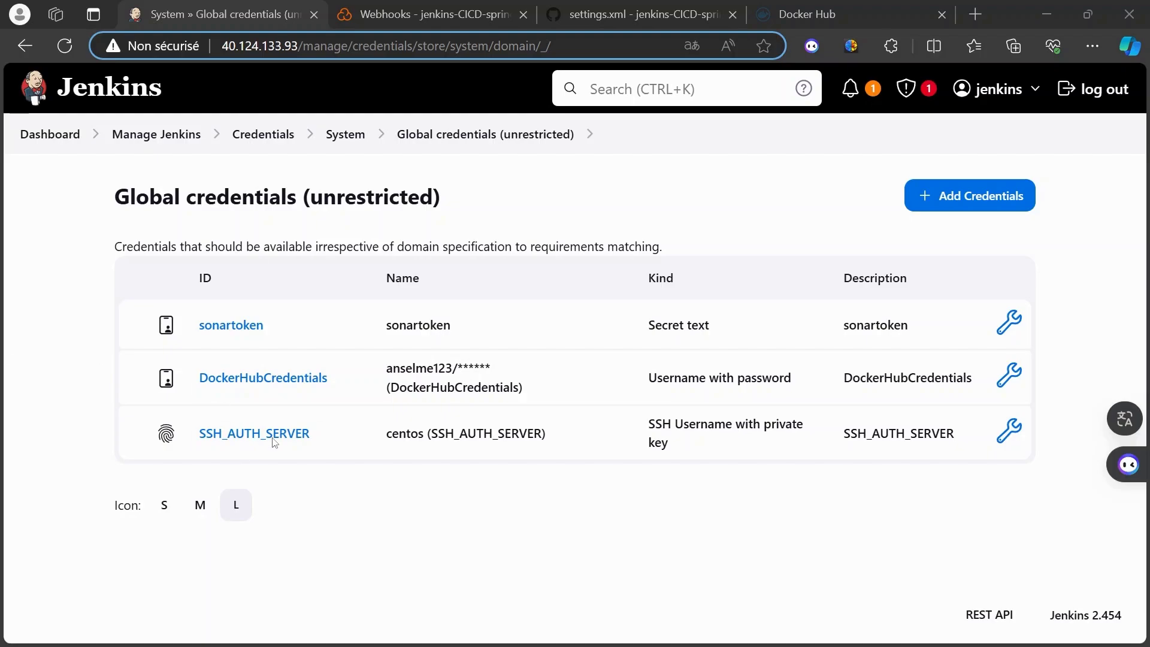
Step: Start another global Username with password credential and set its ID and description to MYSQL_AUTH
left_click(979, 202)
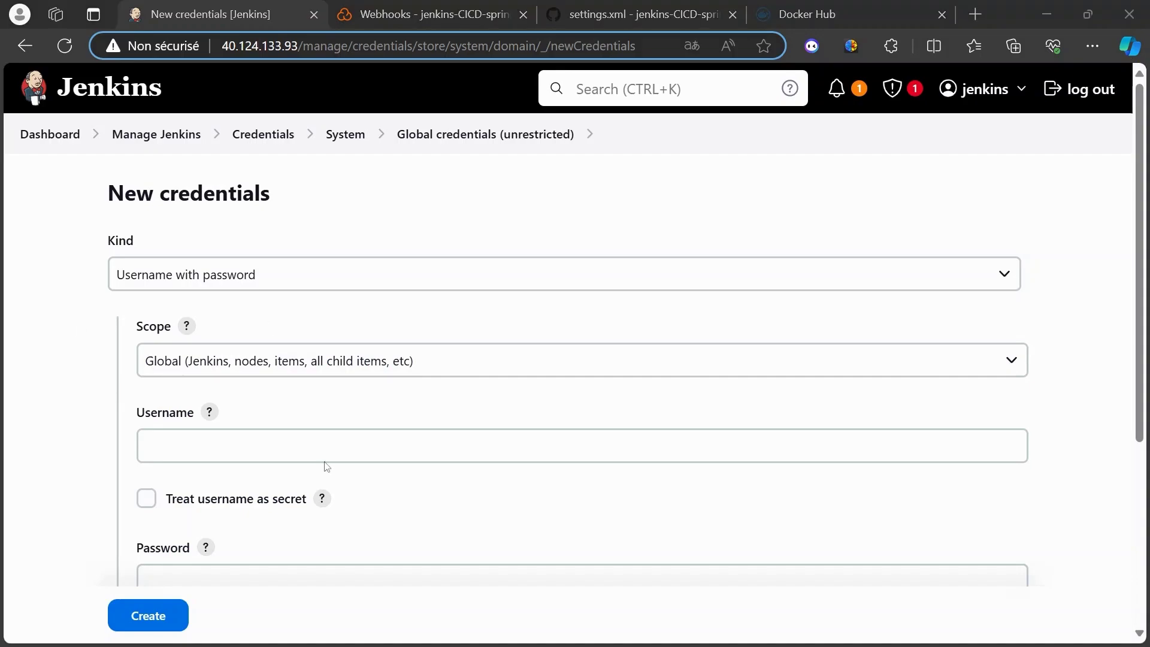
scroll(326, 467, "down", 4)
left_click(177, 432)
type("MYSQL_AUTH")
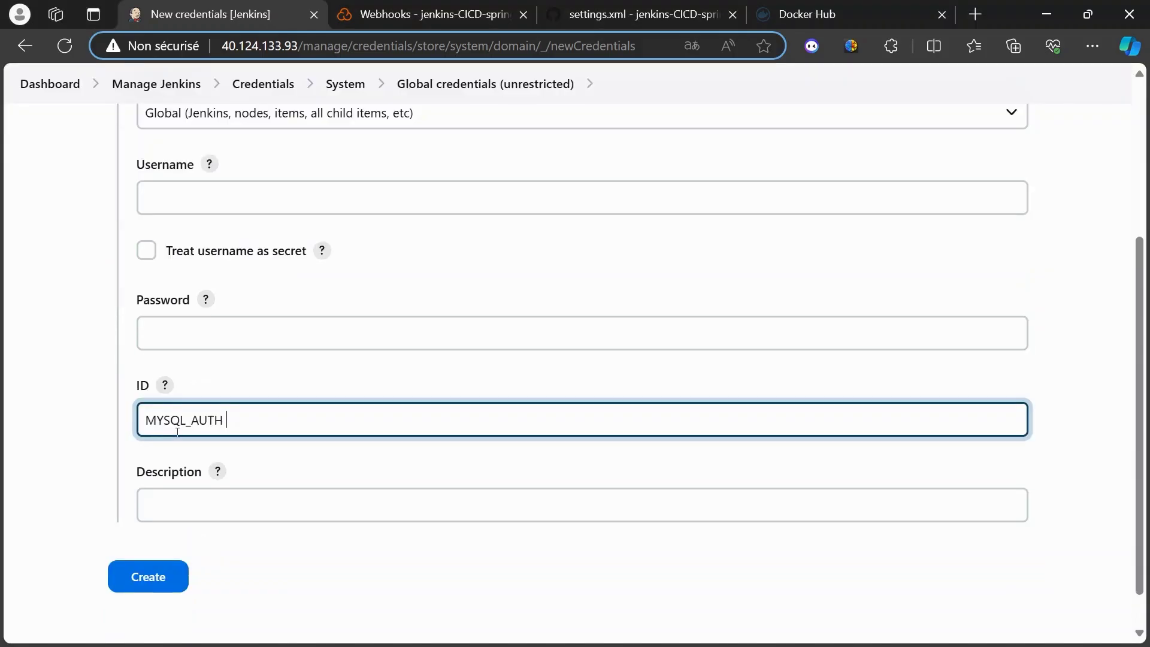
key("BackSpace")
left_click(202, 502)
type("MYSQL_AUTH")
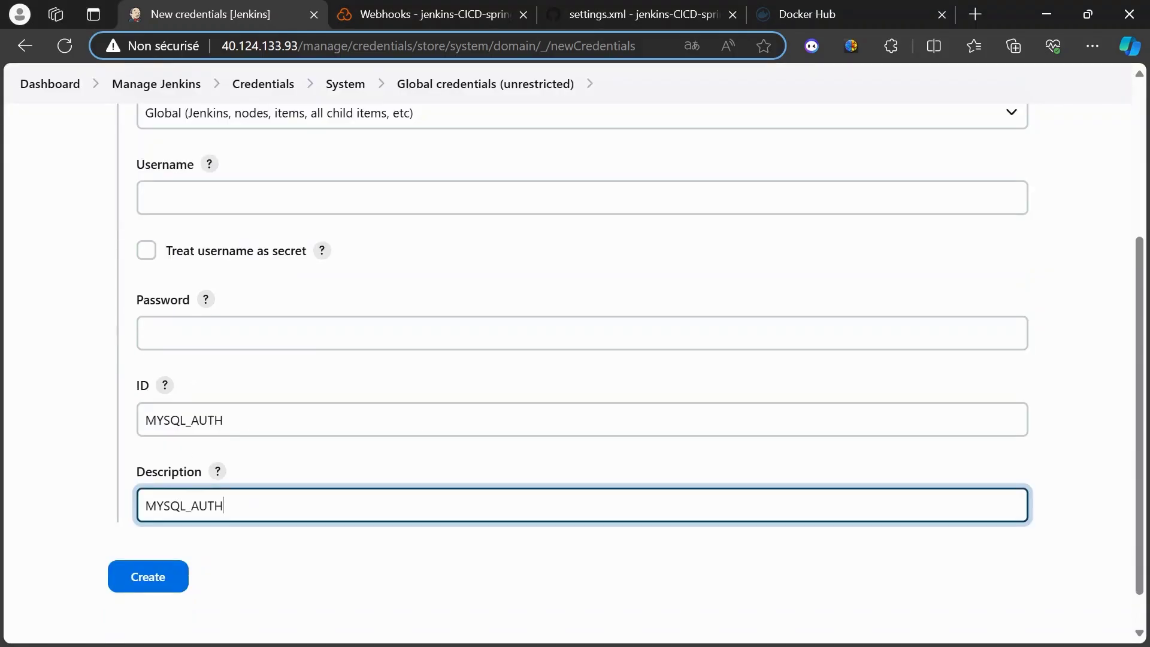
Step: Paste the MySQL account password into the credential's password field and set the username to root
key("alt+Tab")
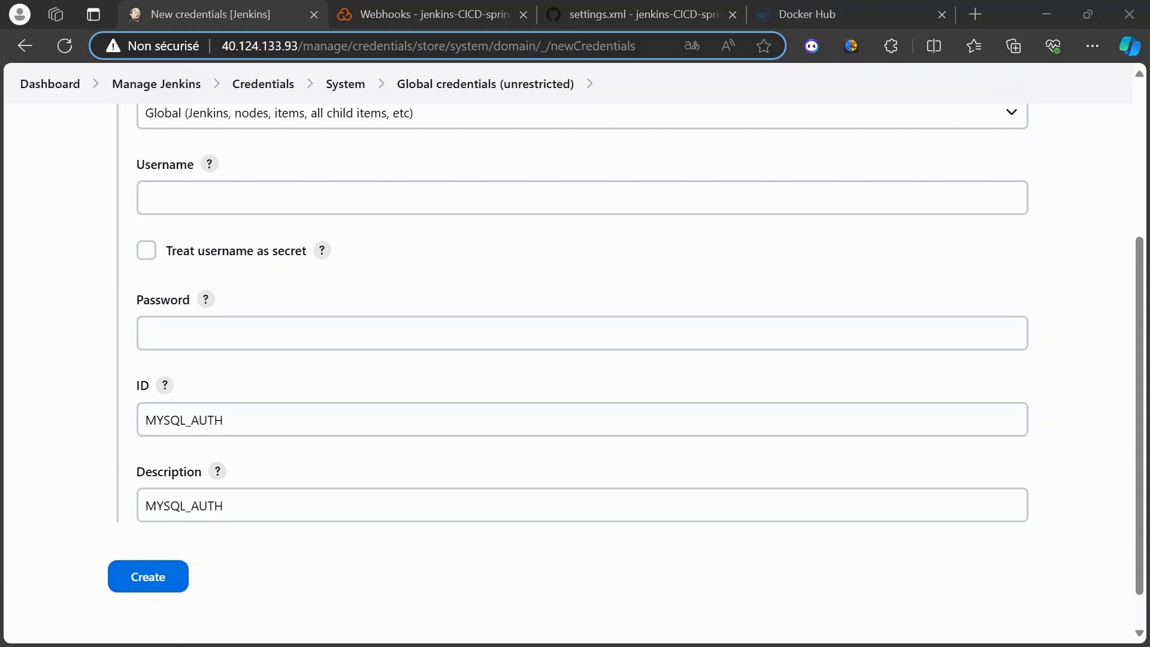
left_click(154, 323)
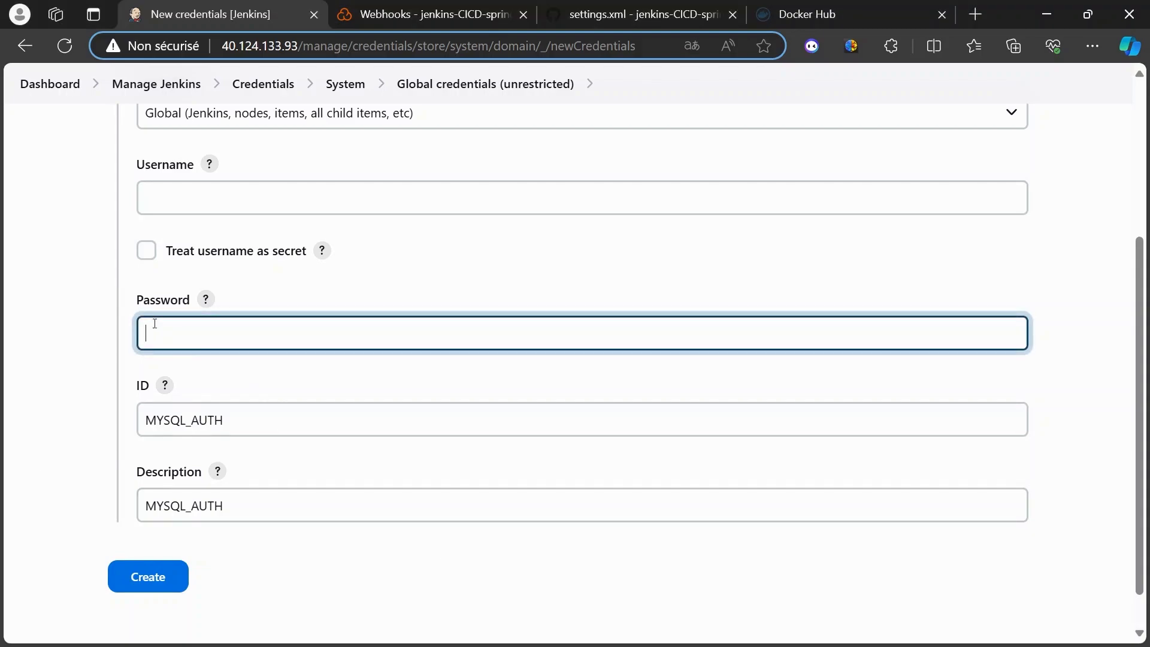
key("ctrl+v")
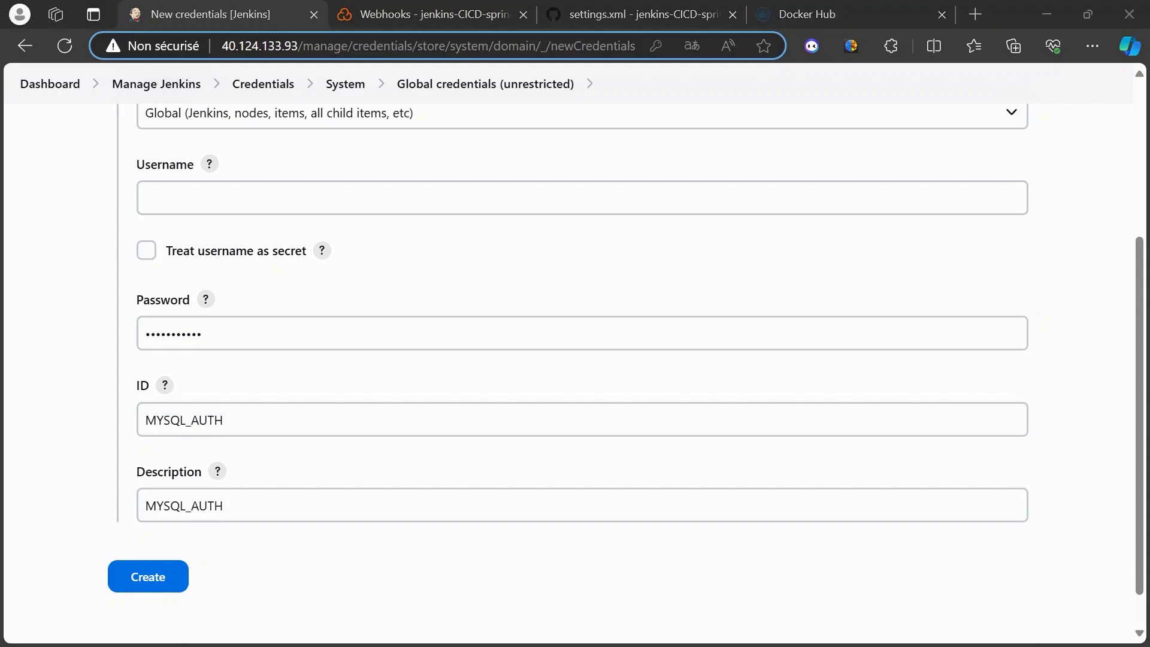
left_click(201, 193)
type("root")
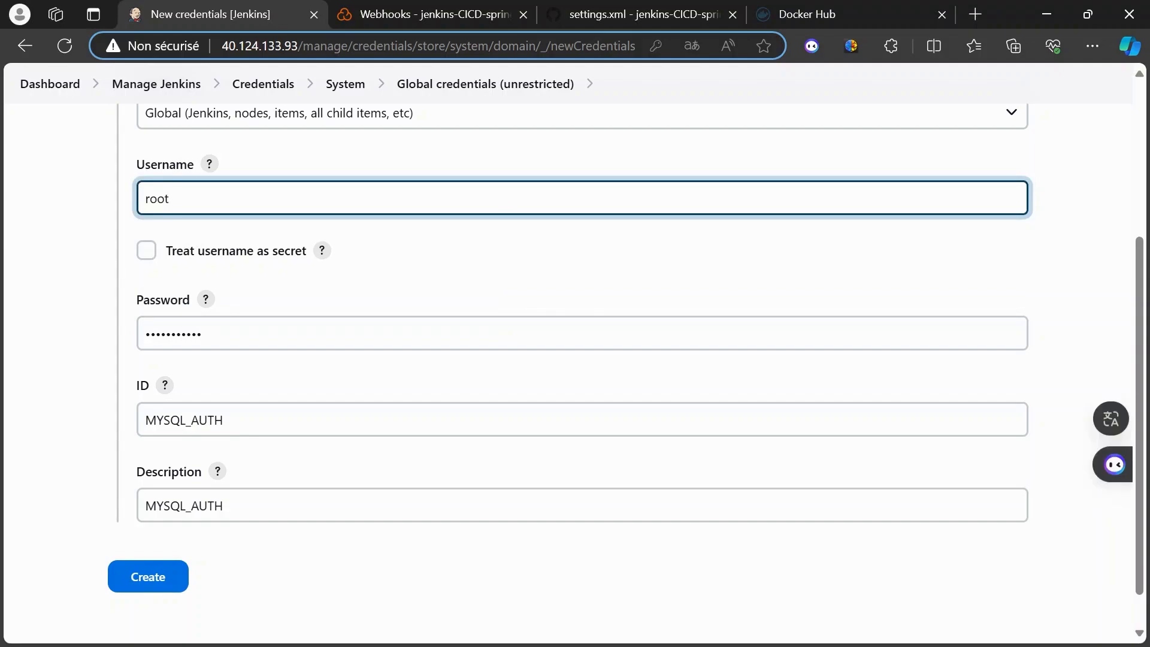
Step: Create the MYSQL_AUTH credential without saving its password in the browser, and switch to the pipeline architecture diagram
key("alt+Tab")
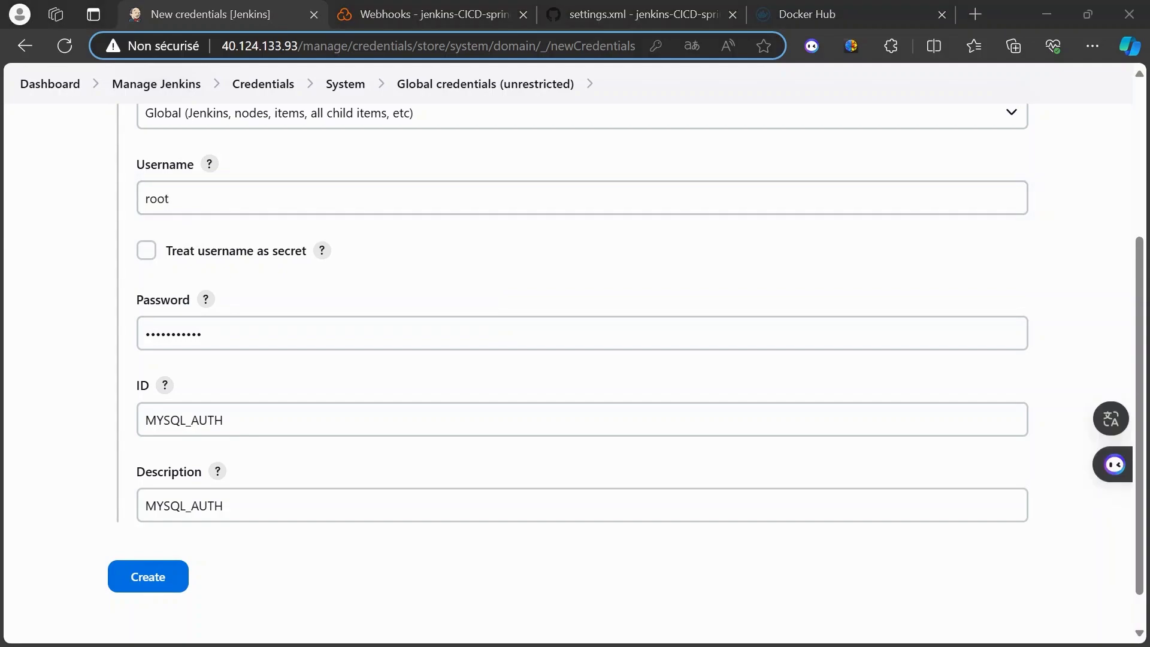
left_click(148, 576)
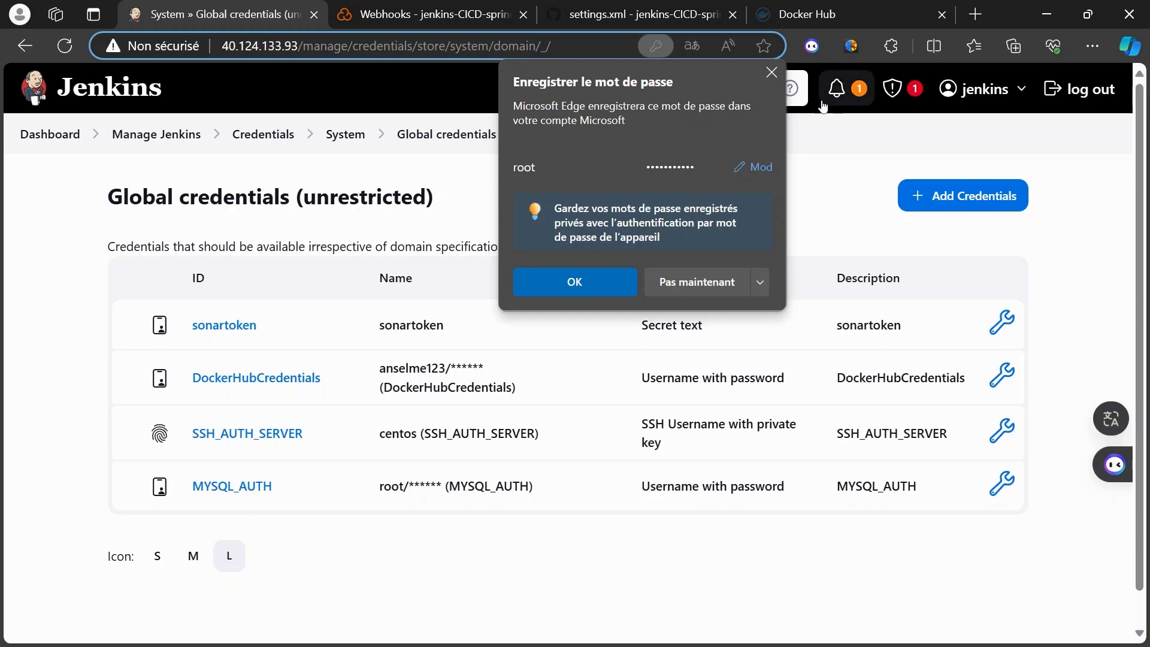
left_click(771, 72)
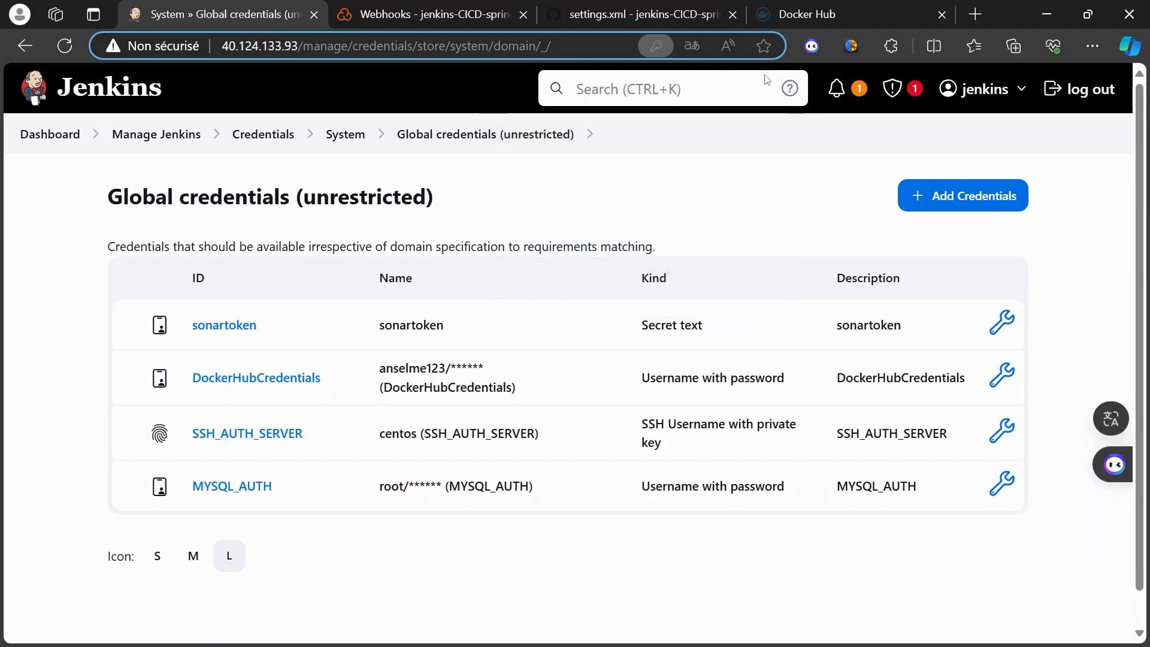
left_click(1046, 13)
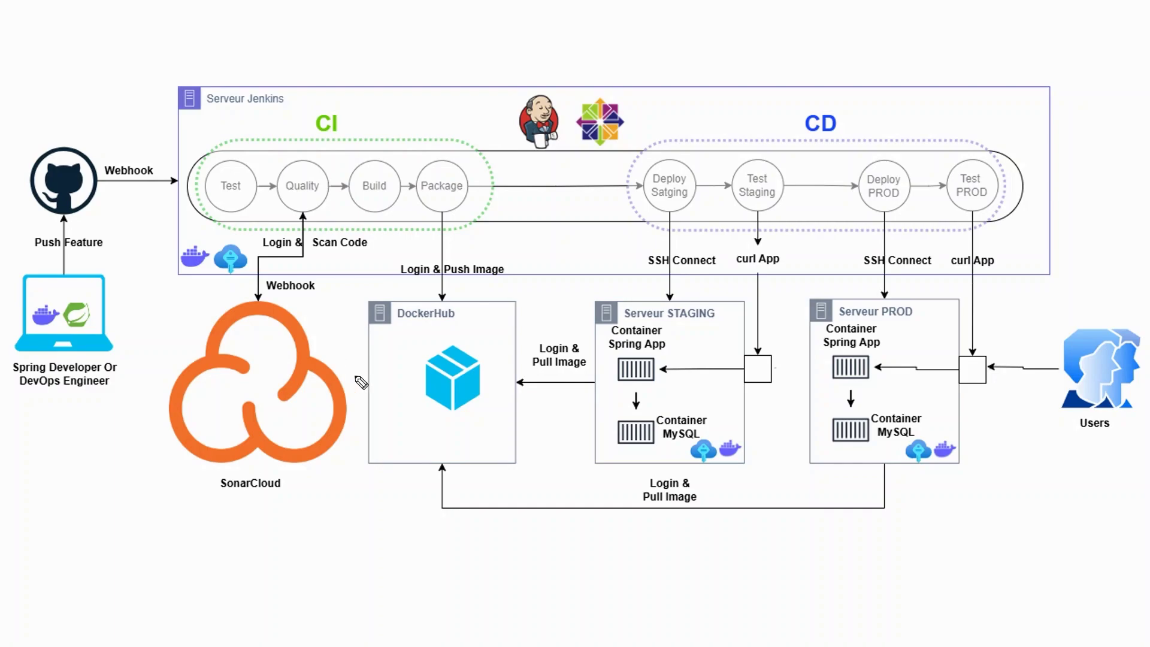
Step: Circle the Test, Quality, Build, Package and Deploy Staging stages on the pipeline diagram and clear the marks
left_click_drag(272, 187, 237, 223)
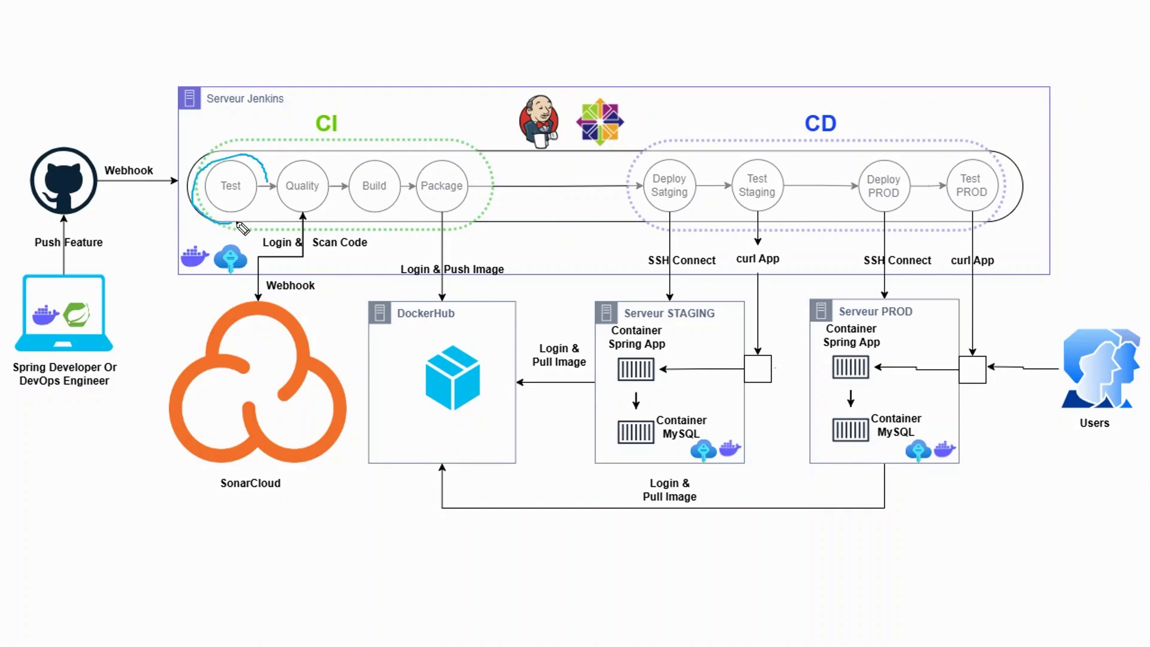
left_click_drag(276, 171, 333, 200)
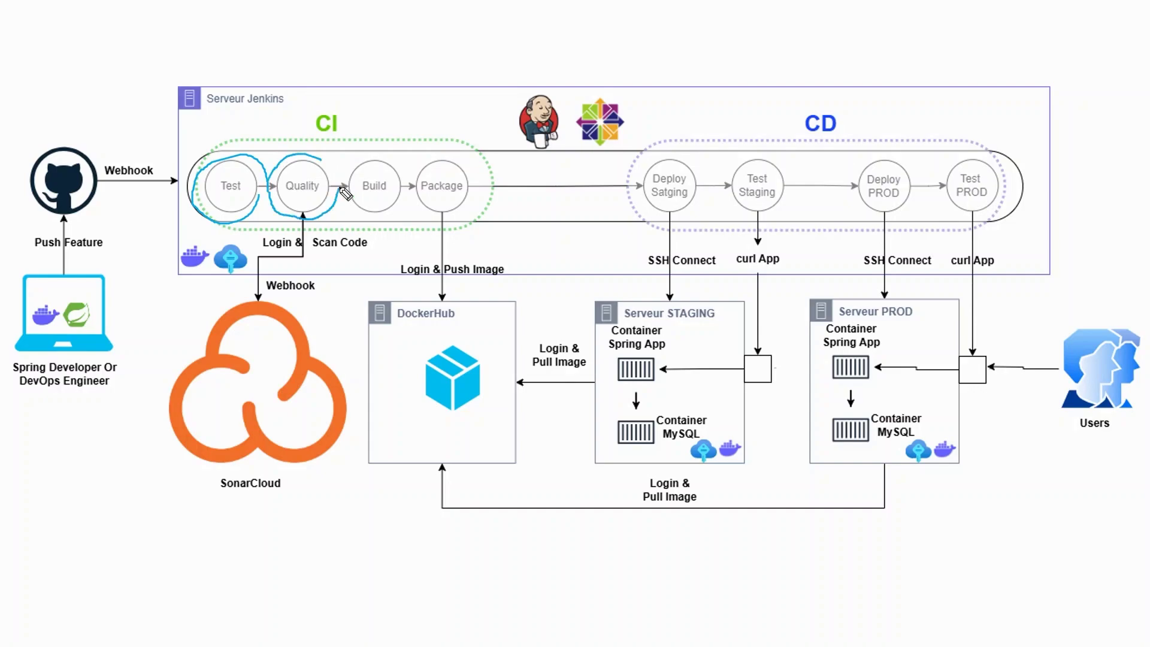
mouse_move(374, 161)
left_mouse_down()
mouse_move(350, 209)
mouse_move(390, 219)
left_mouse_up()
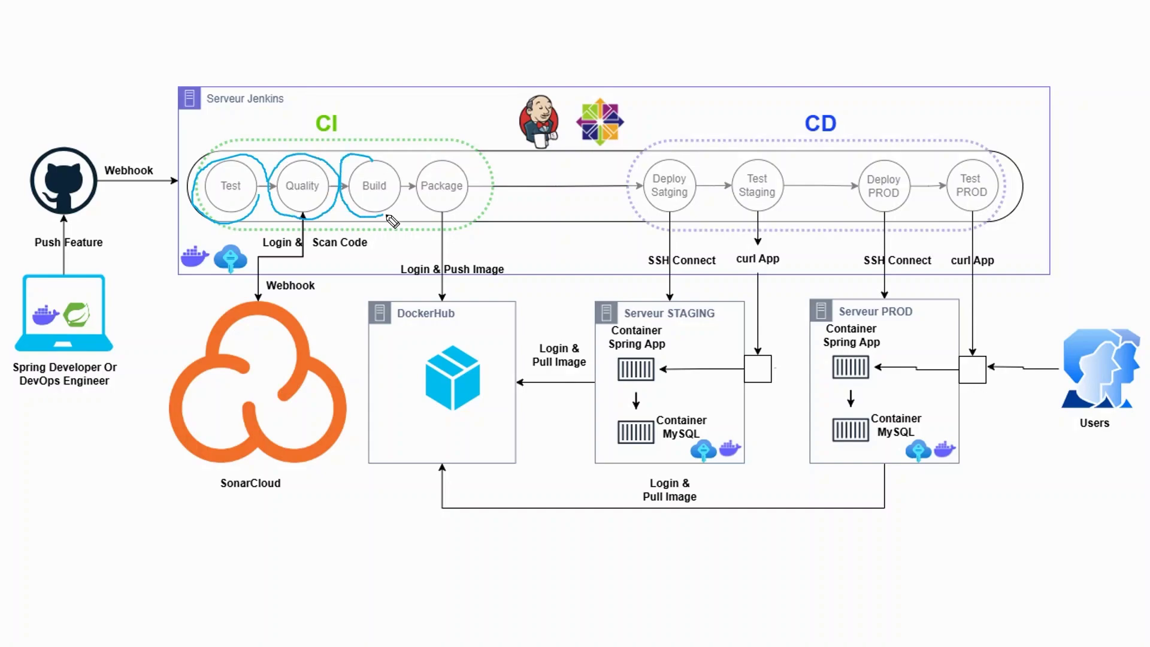
left_click_drag(367, 160, 419, 174)
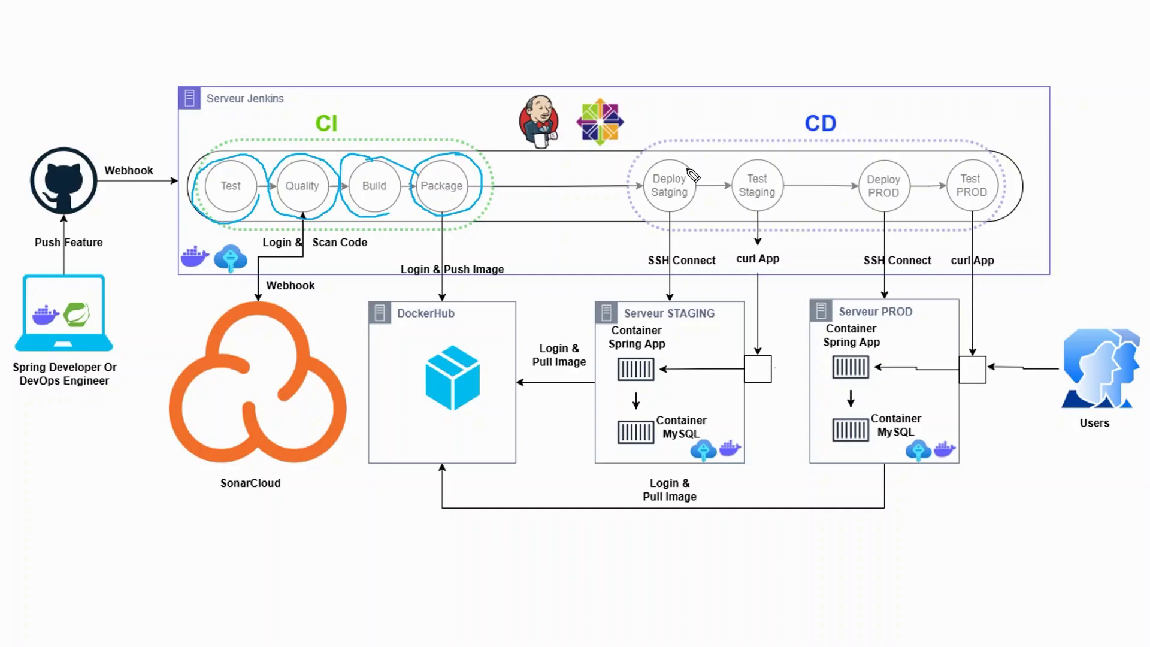
mouse_move(689, 163)
left_mouse_down()
mouse_move(644, 192)
mouse_move(687, 164)
left_mouse_up()
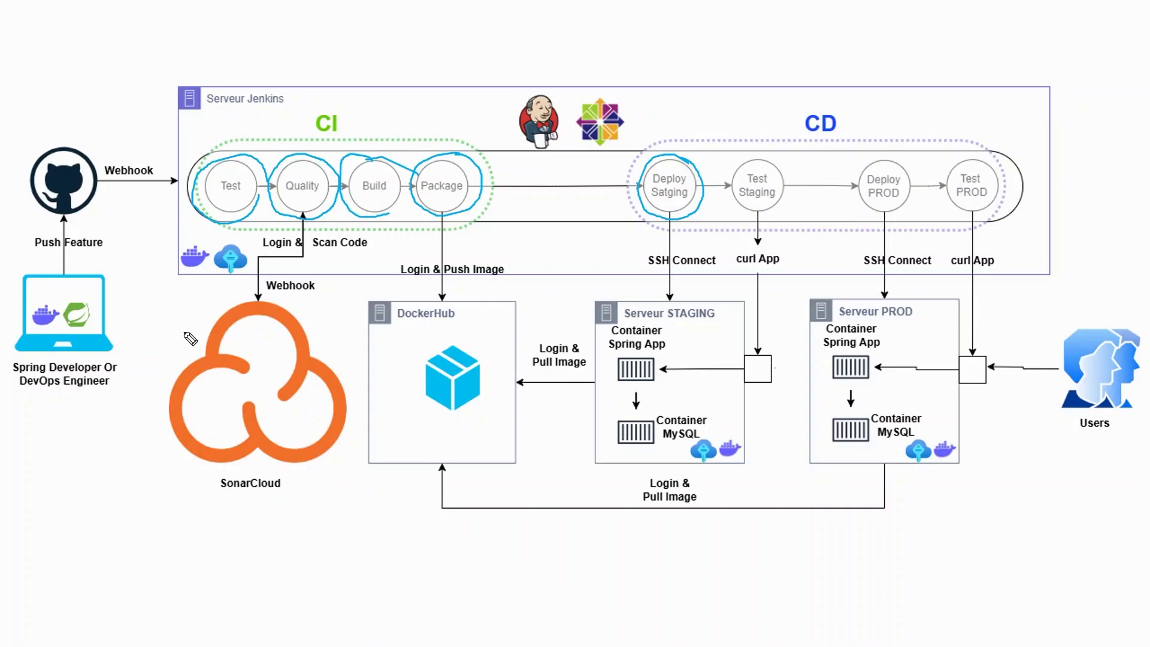
key("e")
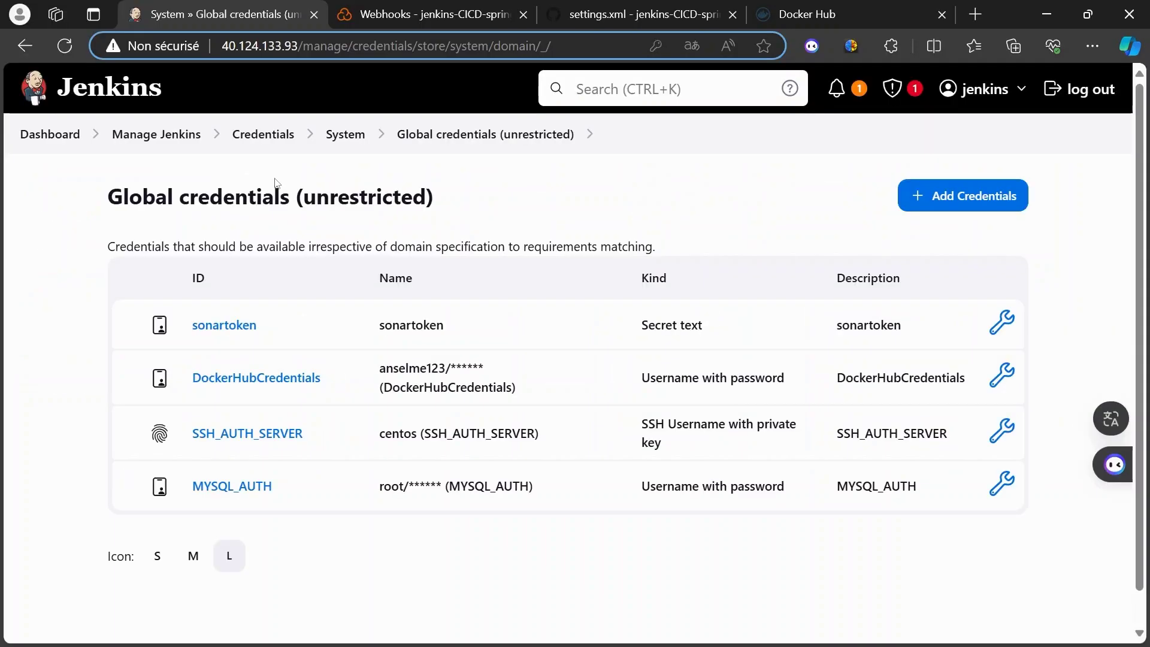
Step: Install the Docker and Docker Pipeline plugins from the available plugins in Manage Jenkins
left_click(200, 139)
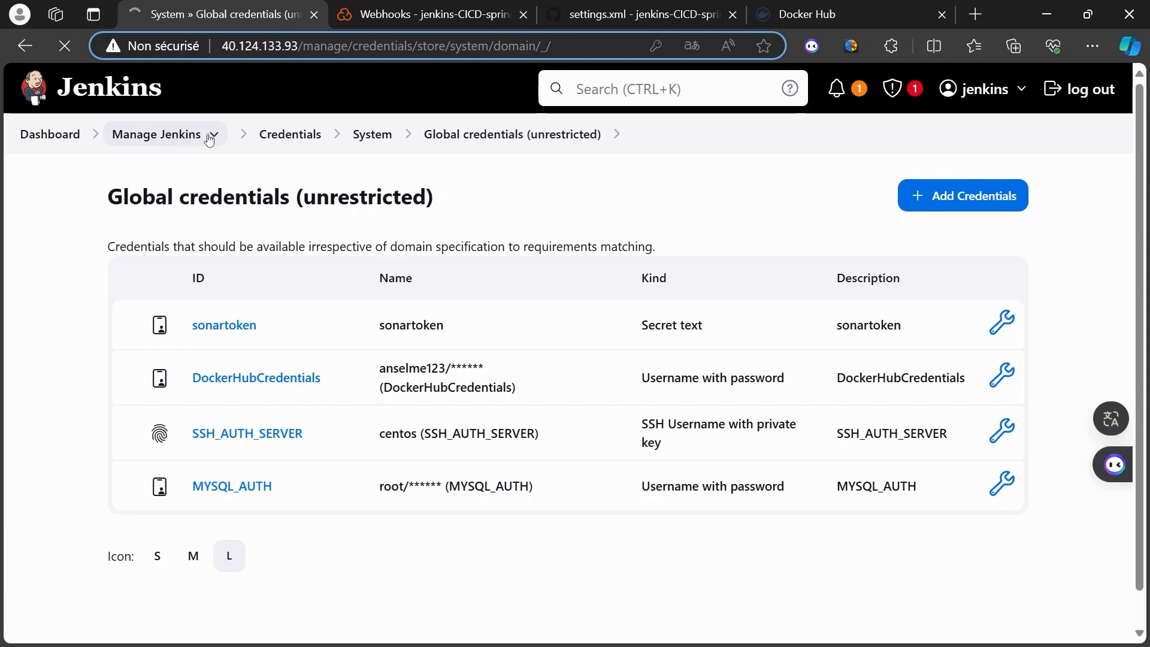
scroll(568, 526, "down", 4)
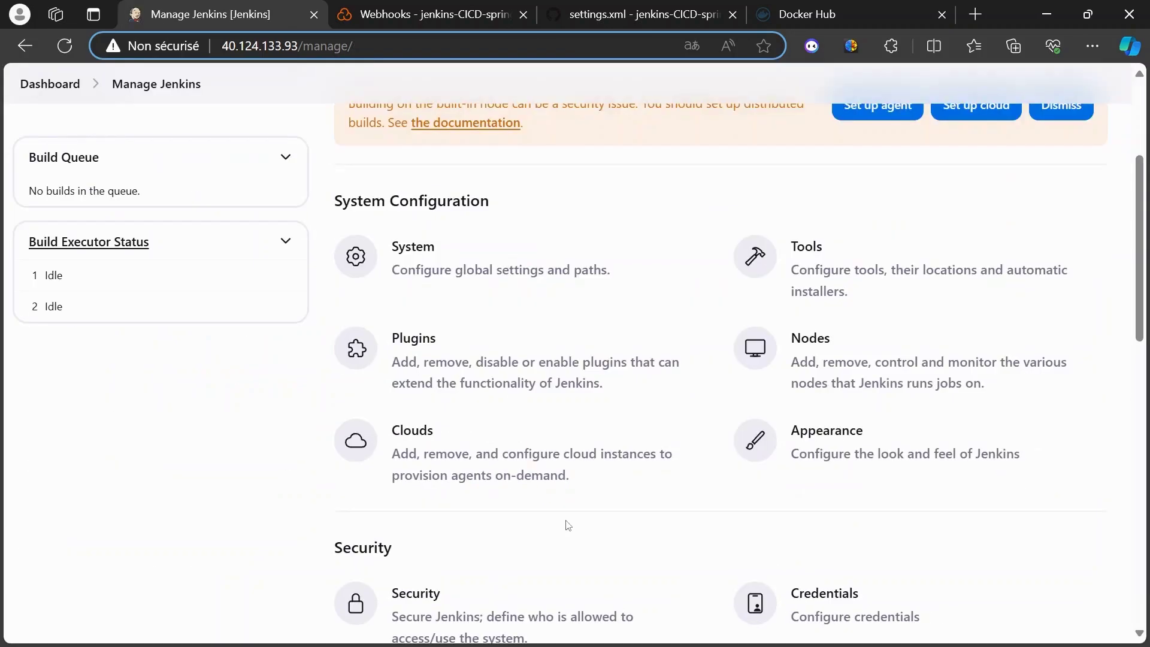
left_click(434, 379)
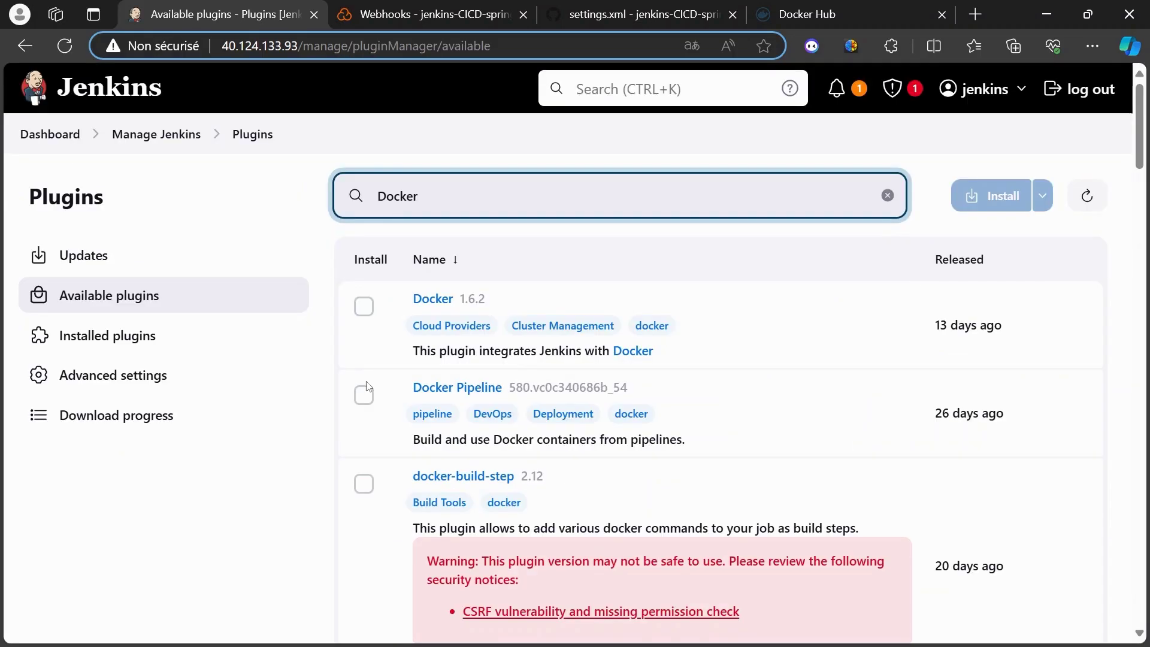
left_click(364, 307)
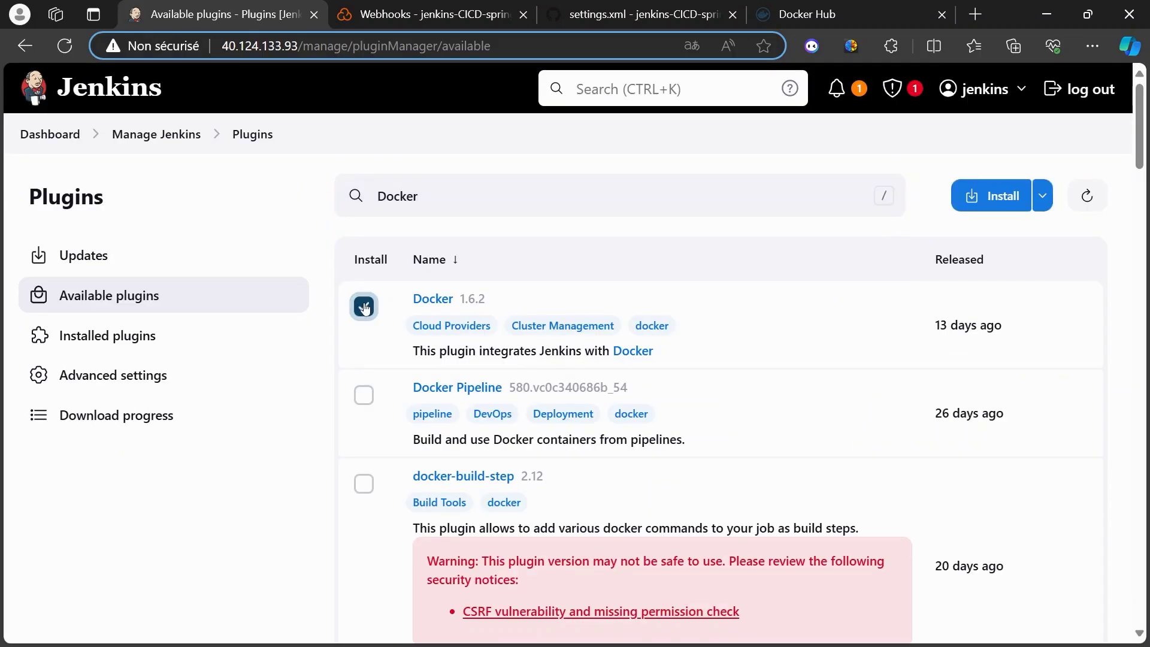
left_click(363, 394)
left_click(982, 206)
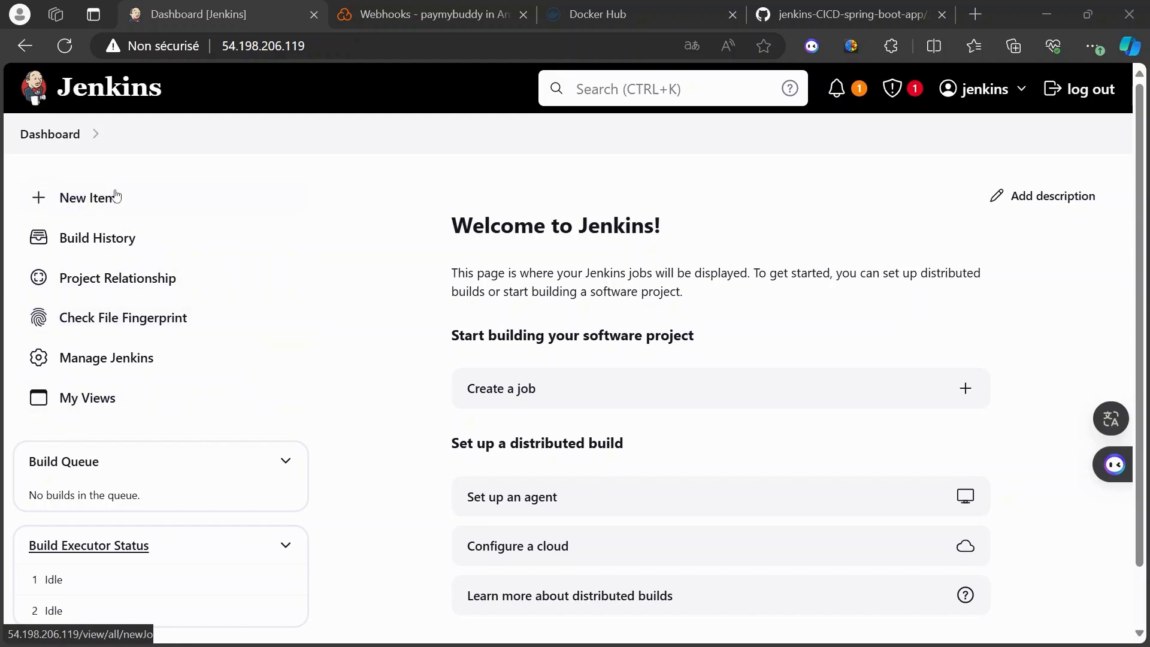
Step: Create a new Jenkins item of type Pipeline named CICD
left_click(80, 205)
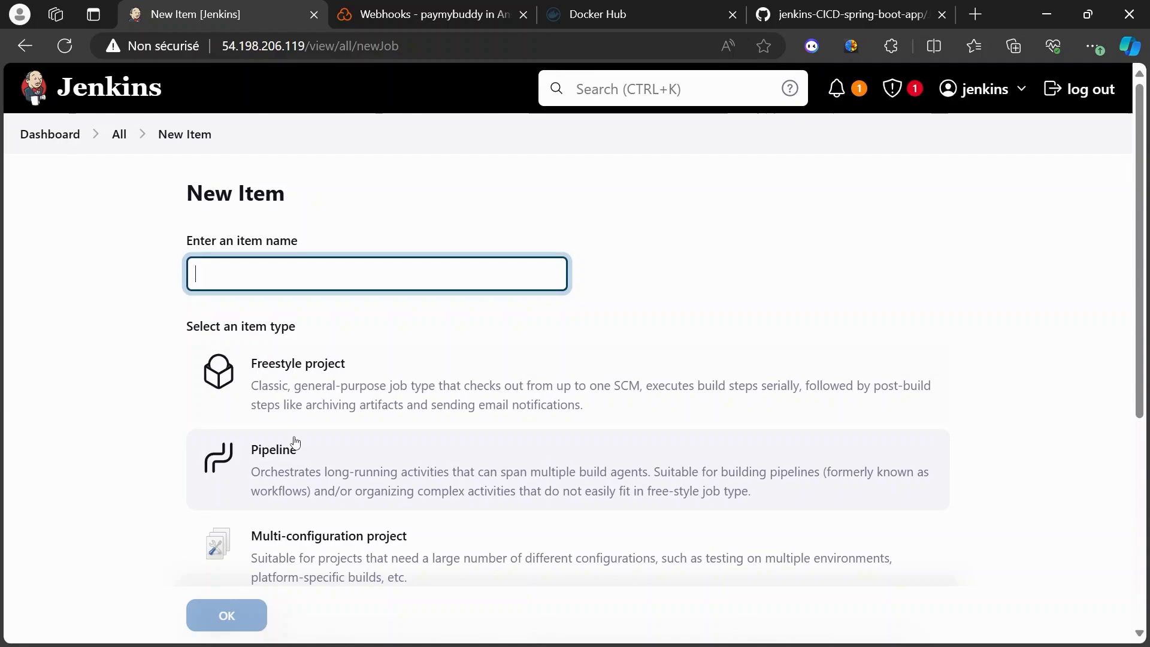
left_click(303, 488)
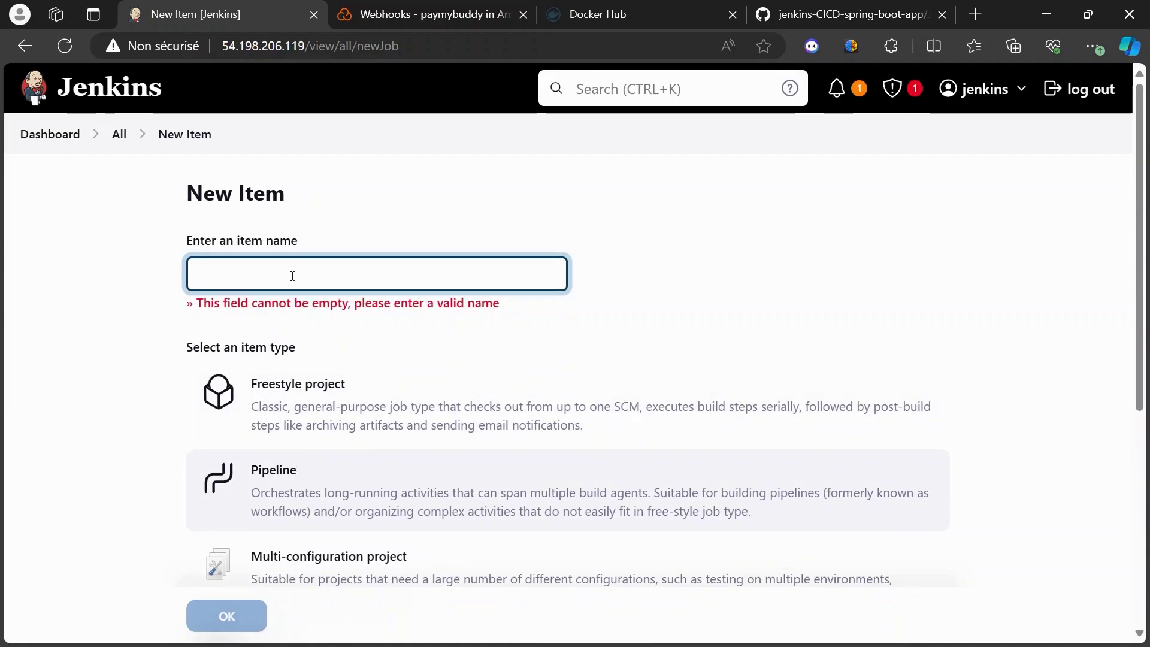
type("CICD")
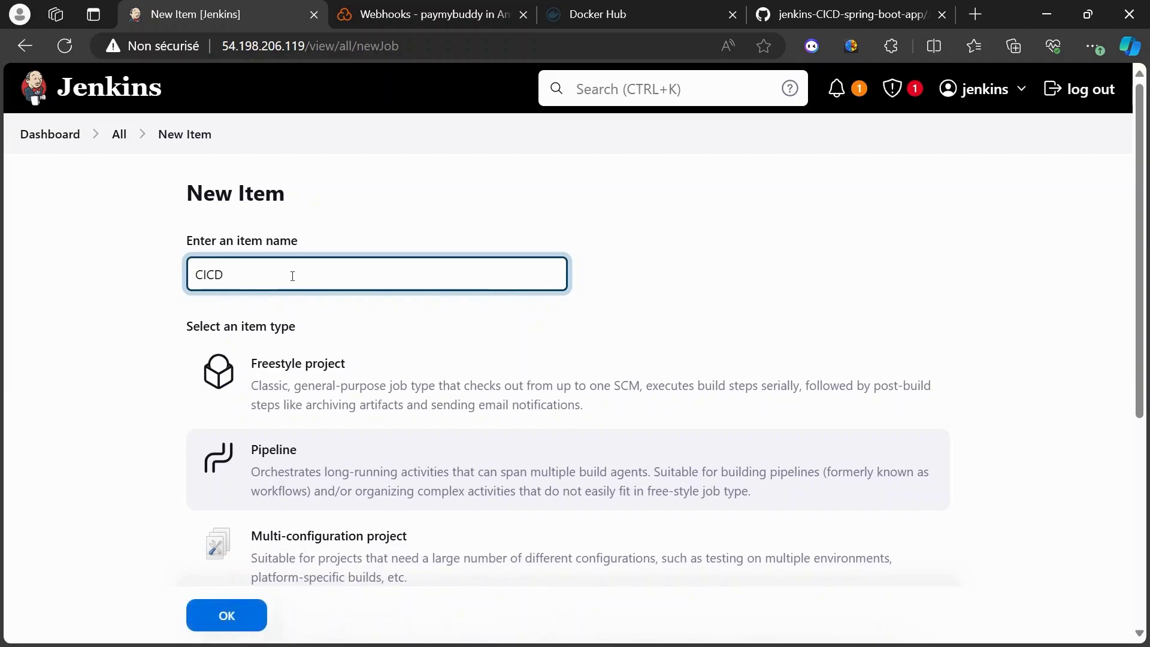
left_click(234, 615)
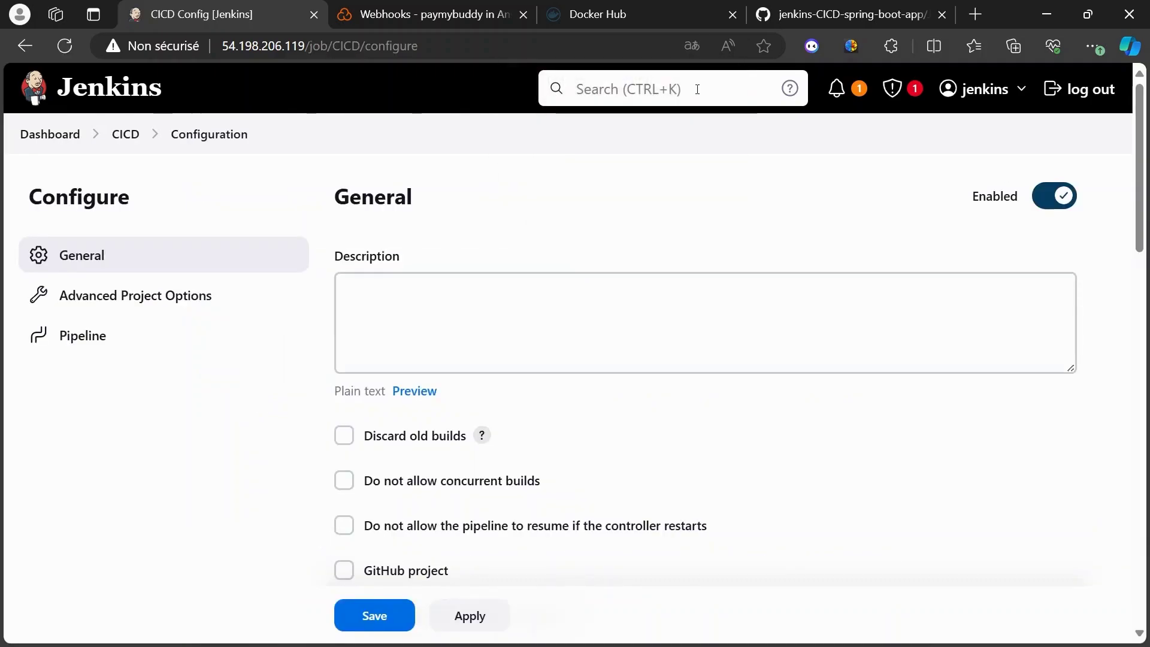
Step: Set the CICD job's pipeline definition to Pipeline script from SCM with Git as the SCM
scroll(538, 359, "down", 10)
left_click(405, 352)
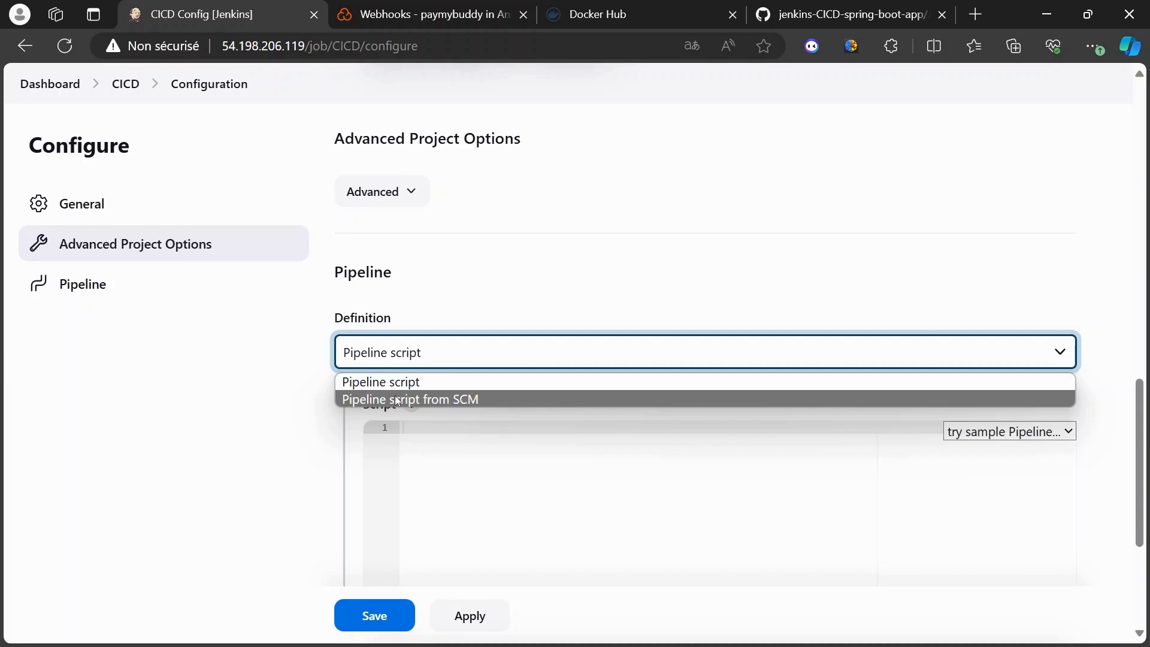
left_click(397, 399)
scroll(384, 335, "down", 2)
left_click(371, 270)
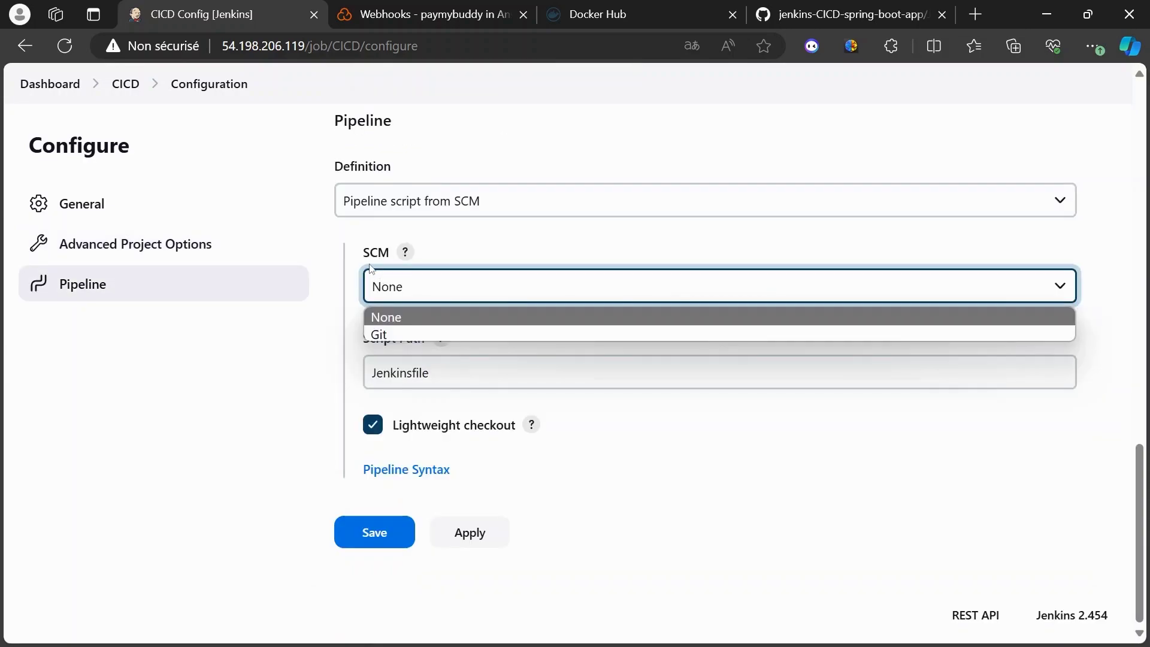
left_click(419, 334)
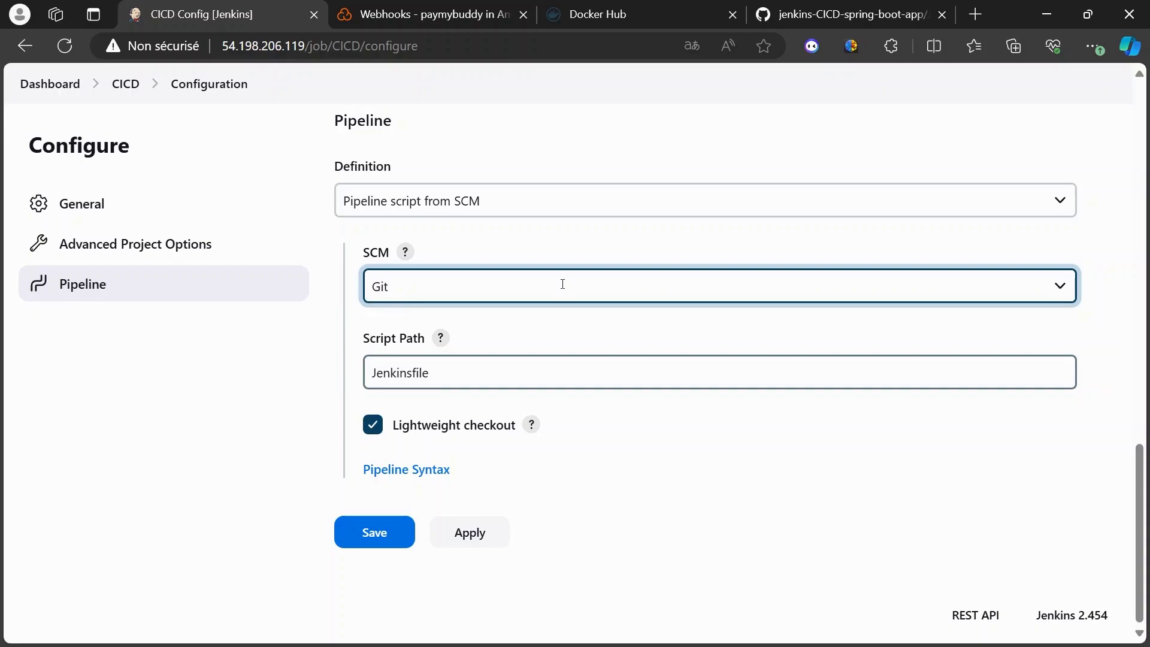
Step: Copy the jenkins-CICD-spring-boot-app repository address from its GitHub page and paste it as the job's Repository URL
key("ctrl+4")
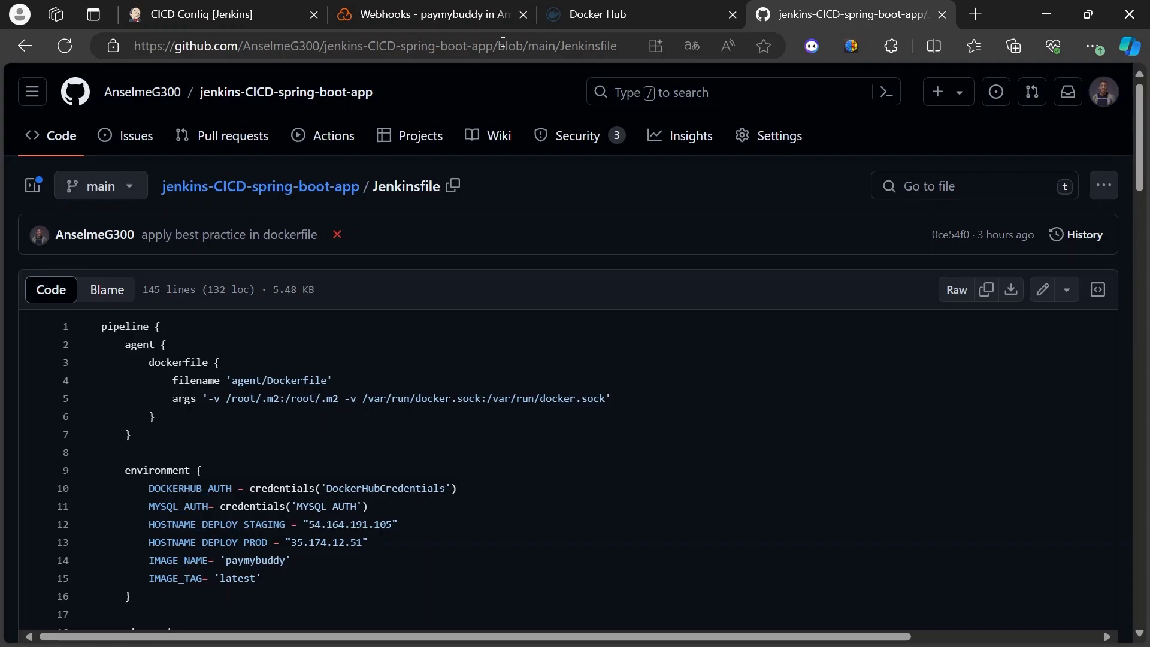
left_click_drag(495, 45, 97, 47)
key("ctrl+c")
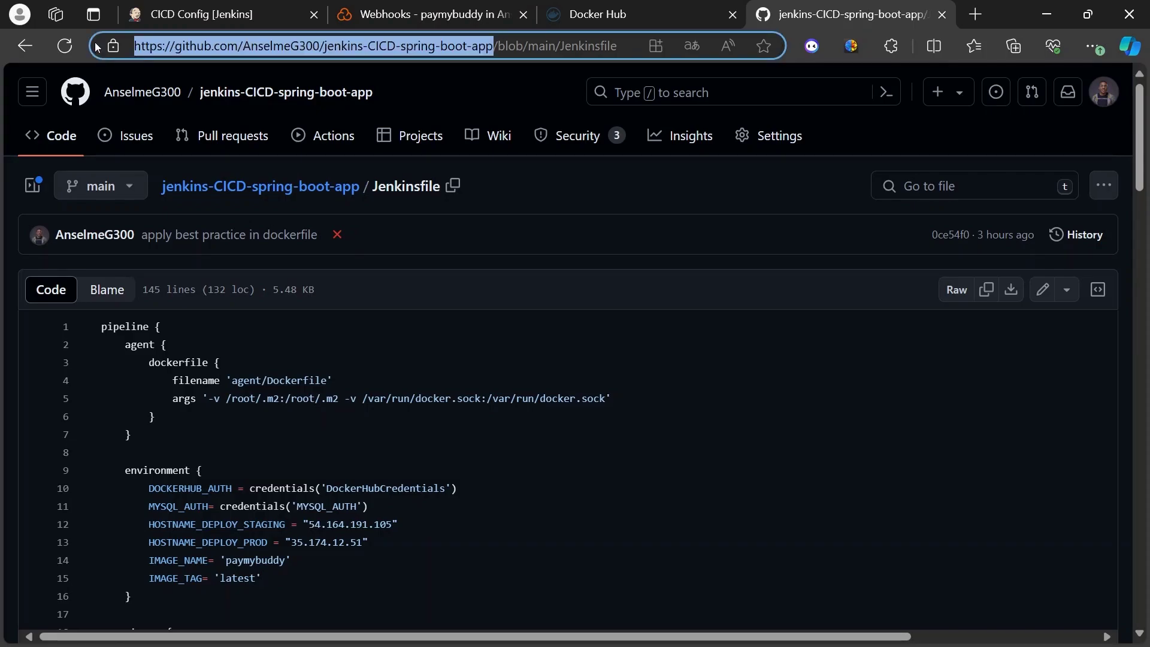
key("ctrl+1")
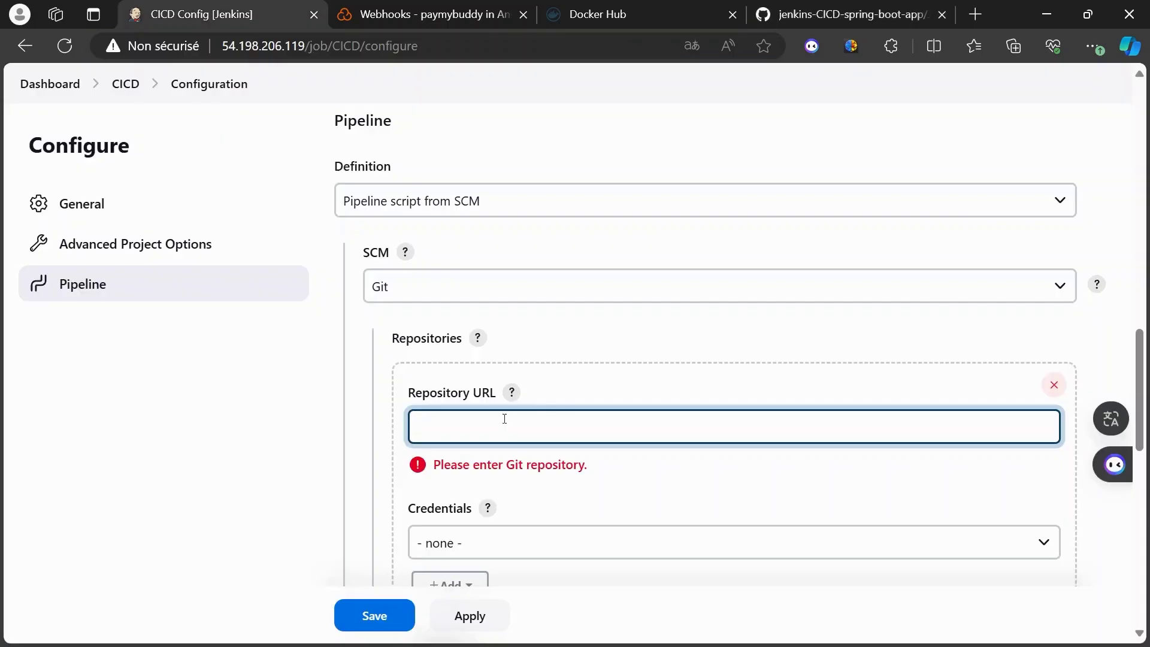
key("ctrl+v")
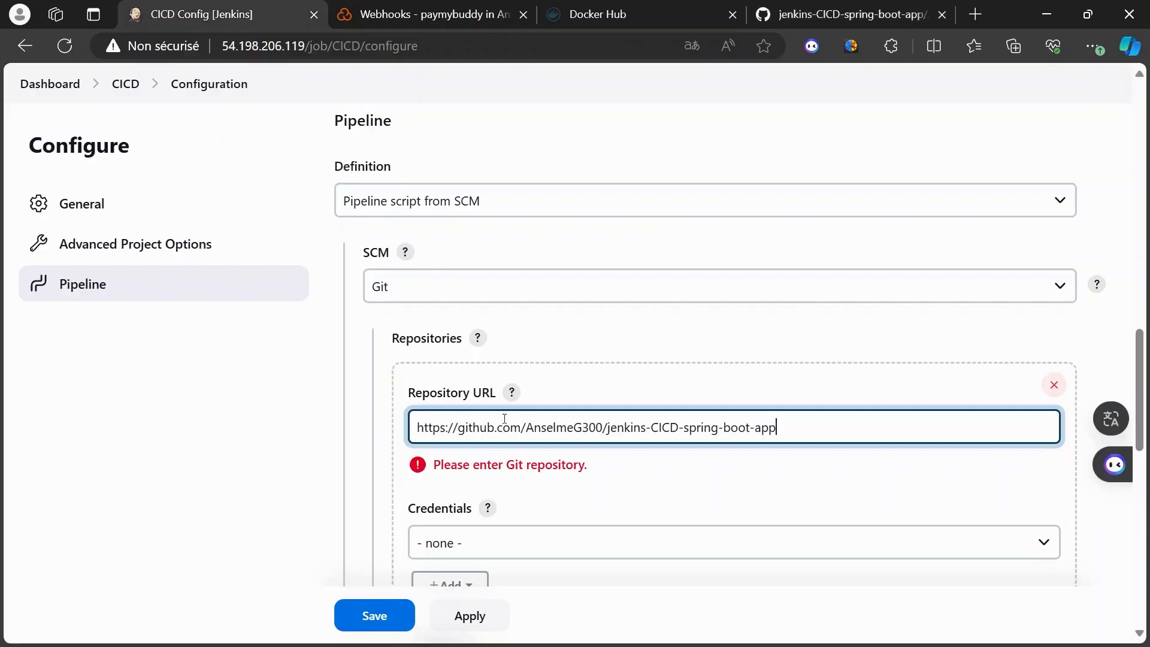
scroll(504, 419, "down", 2)
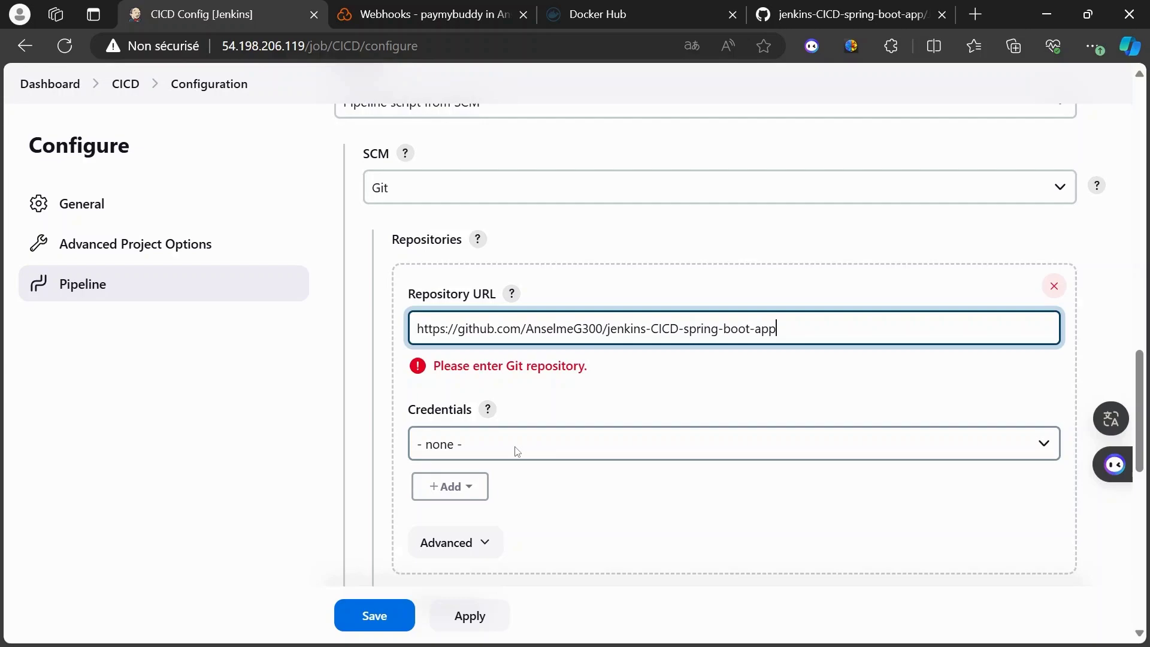
left_click(583, 410)
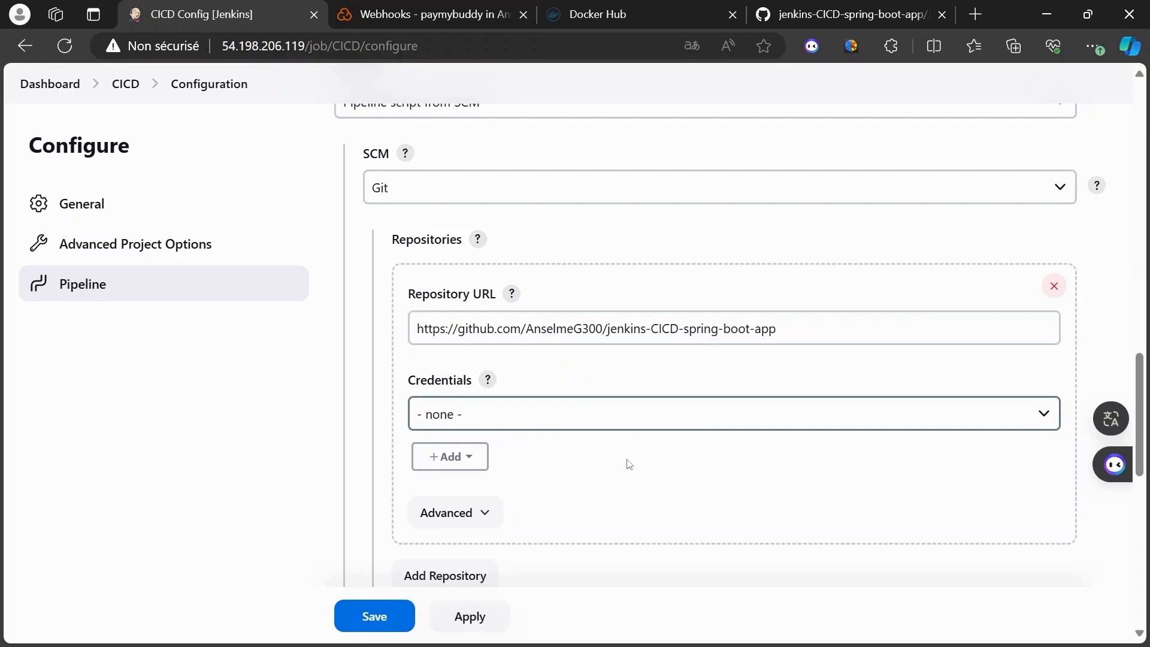
Step: Set the job's branch specifier under Branches to build to */main
scroll(628, 464, "down", 4)
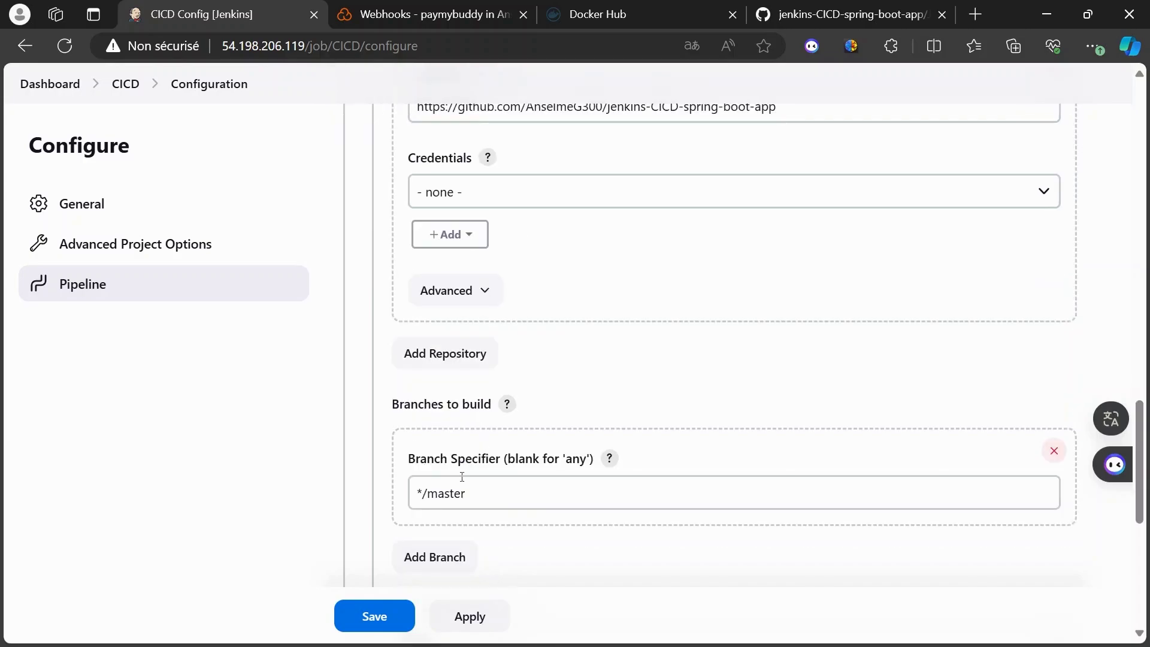
double_click(445, 492)
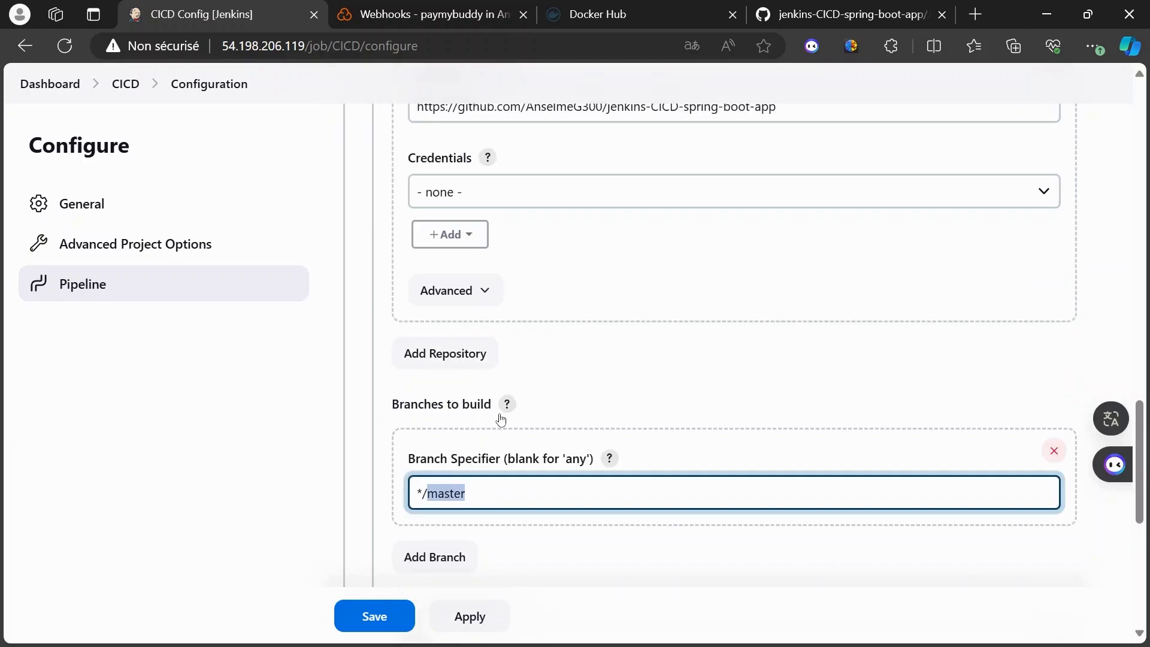
type("main")
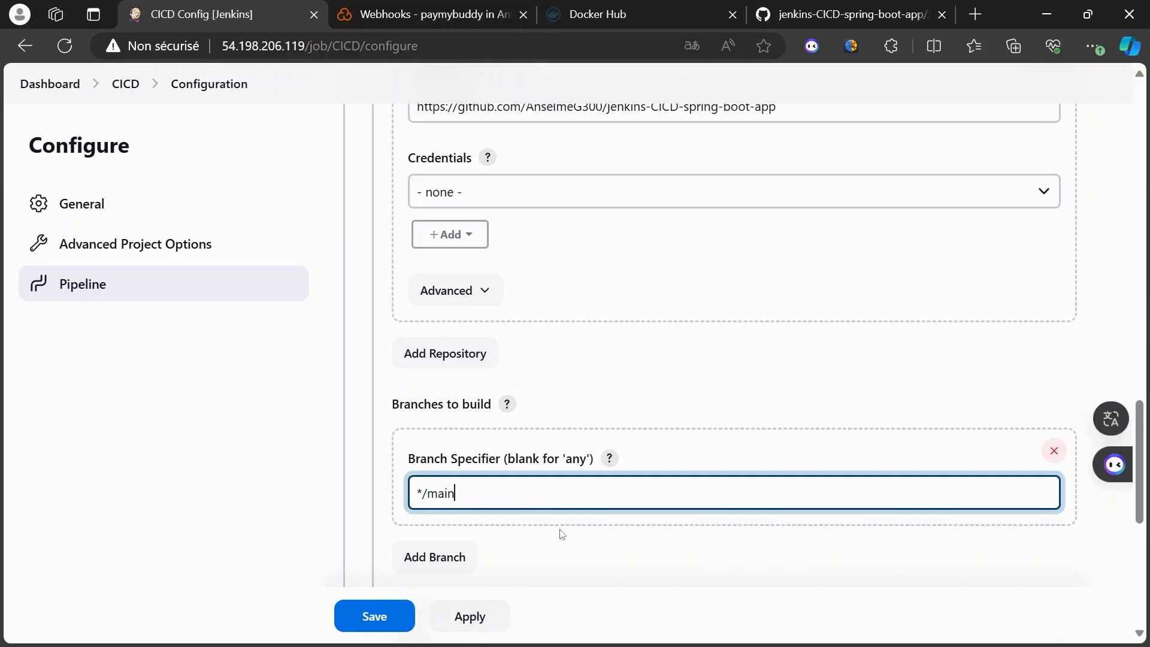
Step: Review the job's branch, repository browser and script path settings, and look over the available build triggers
scroll(559, 531, "down", 2)
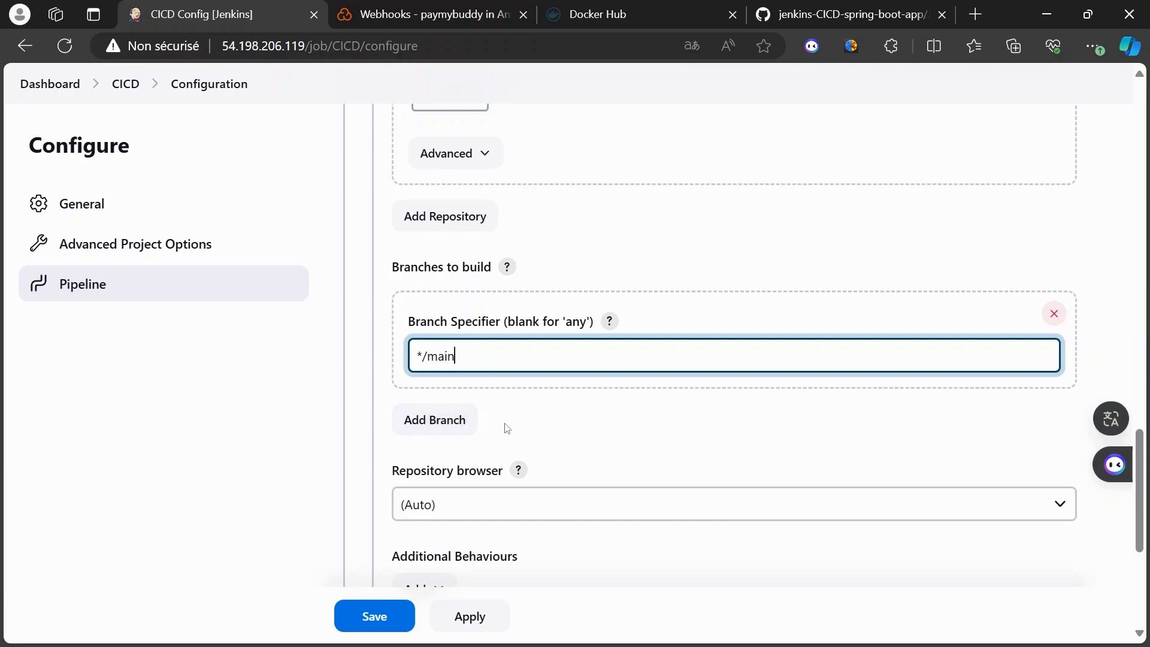
scroll(507, 428, "down", 2)
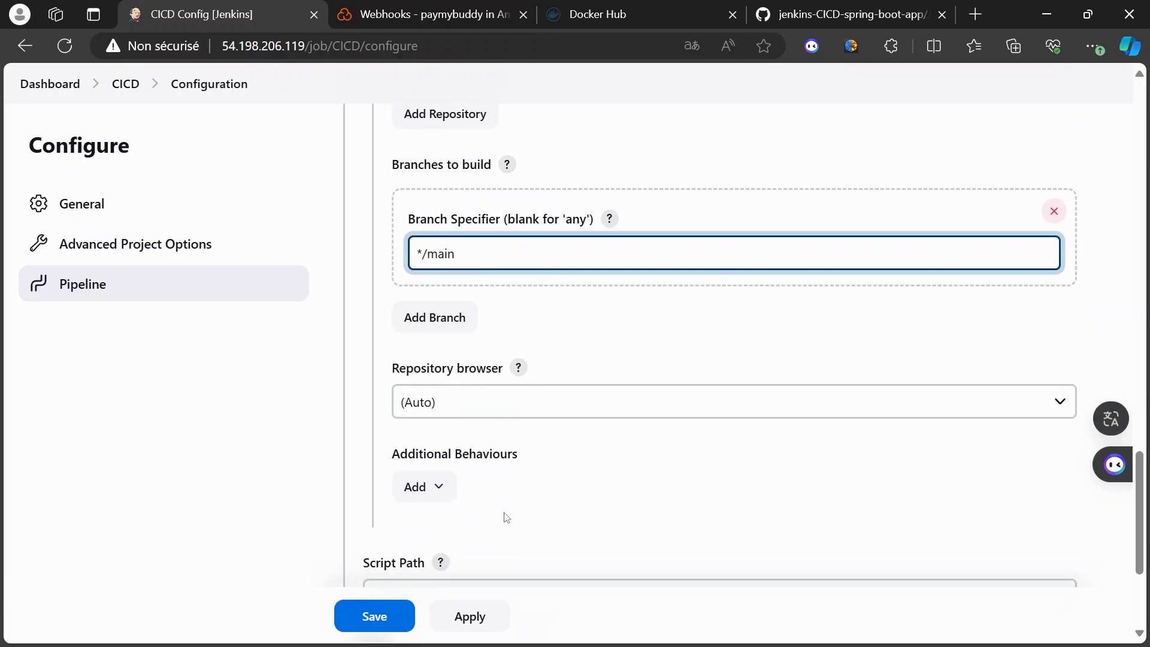
scroll(507, 517, "down", 2)
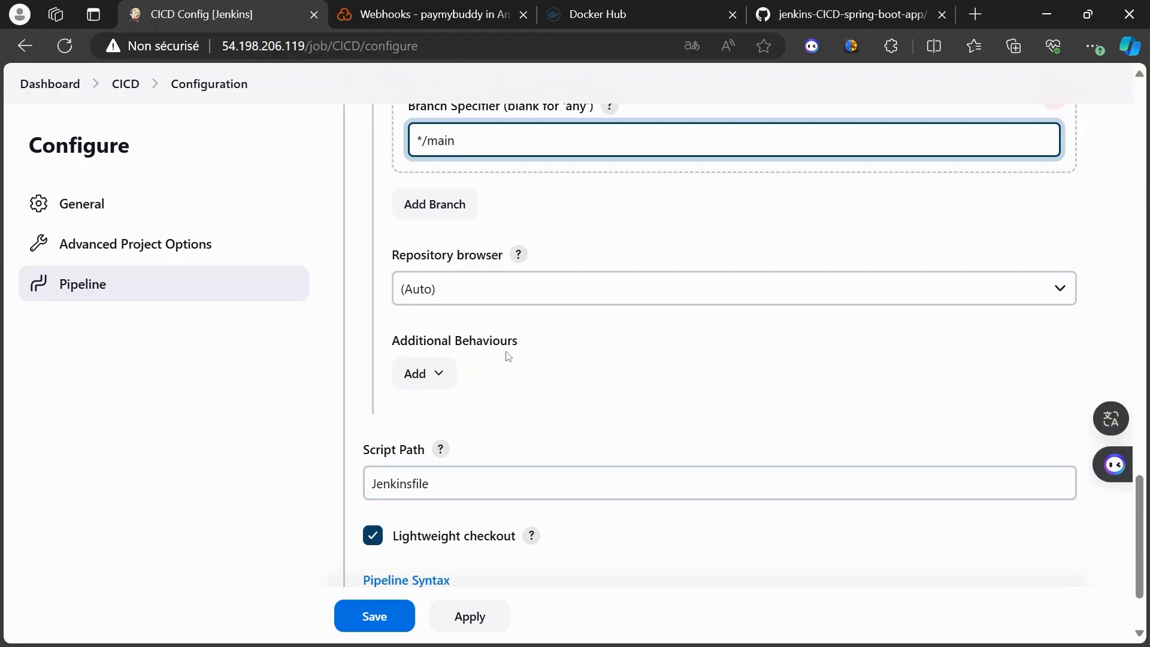
scroll(507, 357, "up", 2)
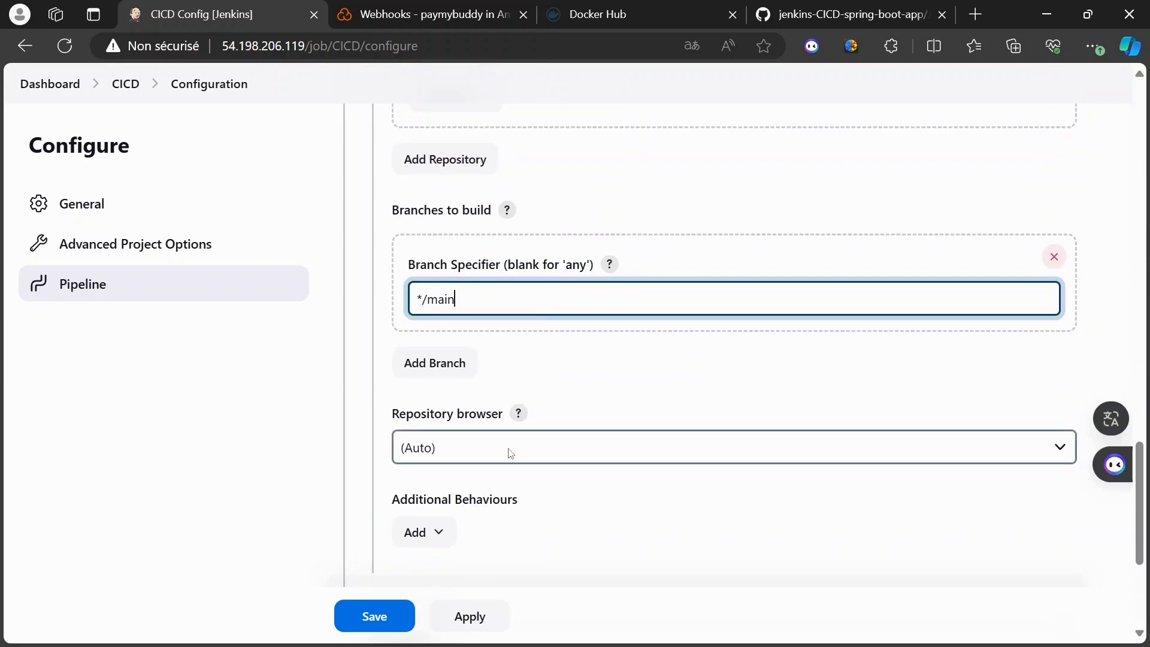
scroll(510, 453, "down", 3)
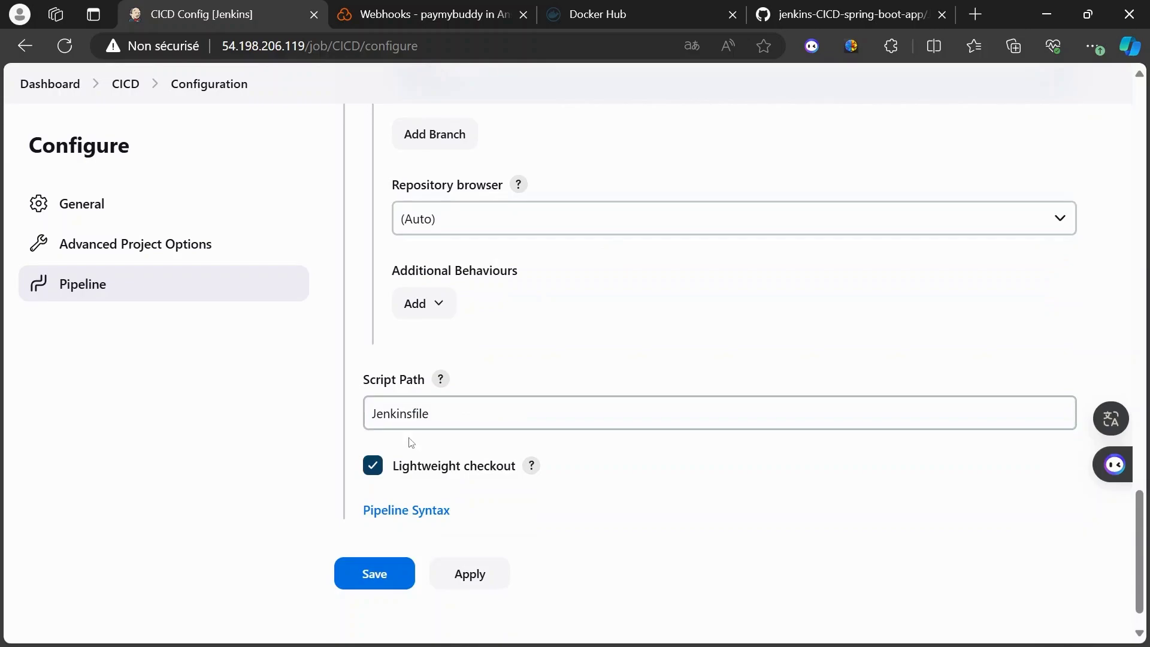
scroll(417, 371, "up", 10)
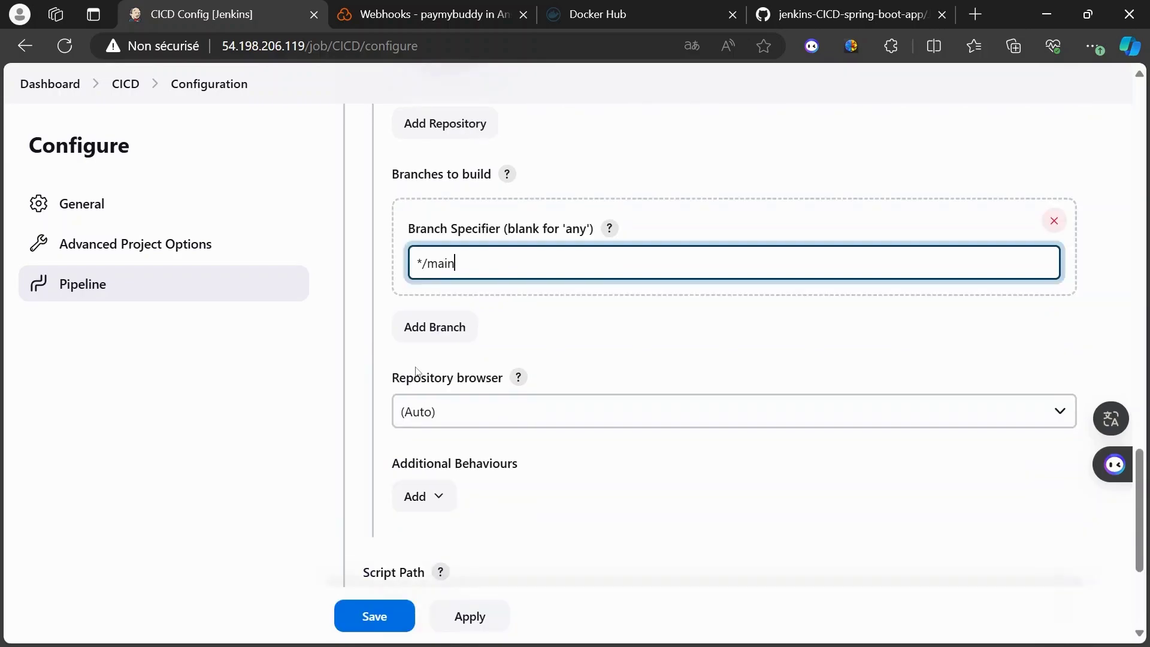
scroll(417, 372, "up", 6)
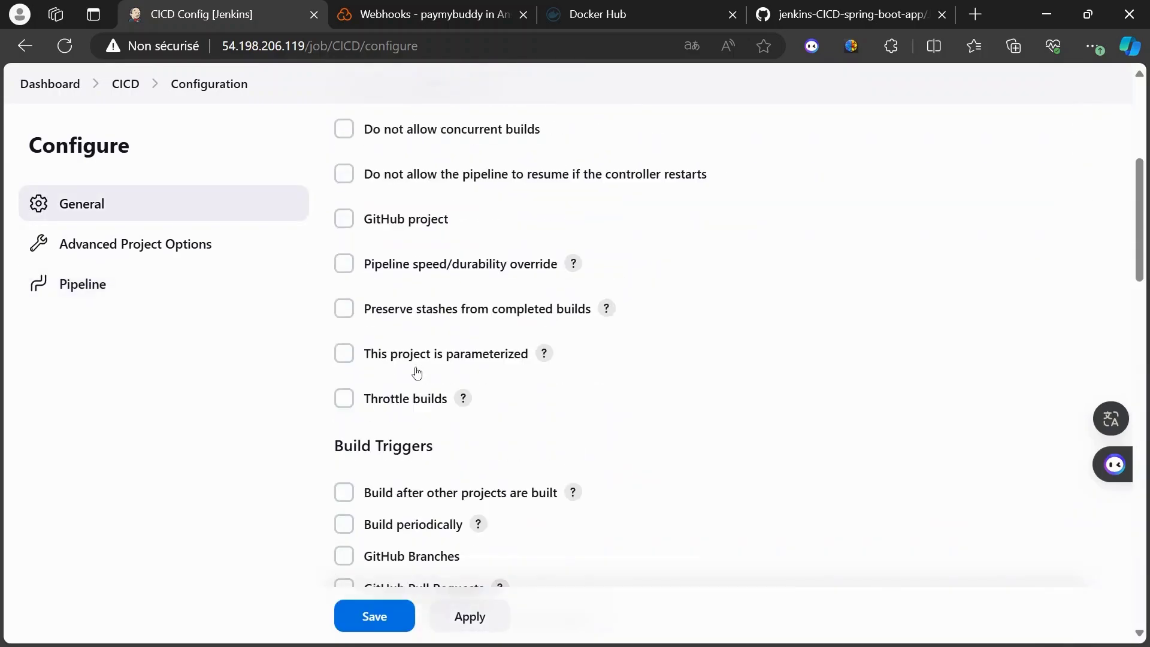
scroll(417, 372, "down", 2)
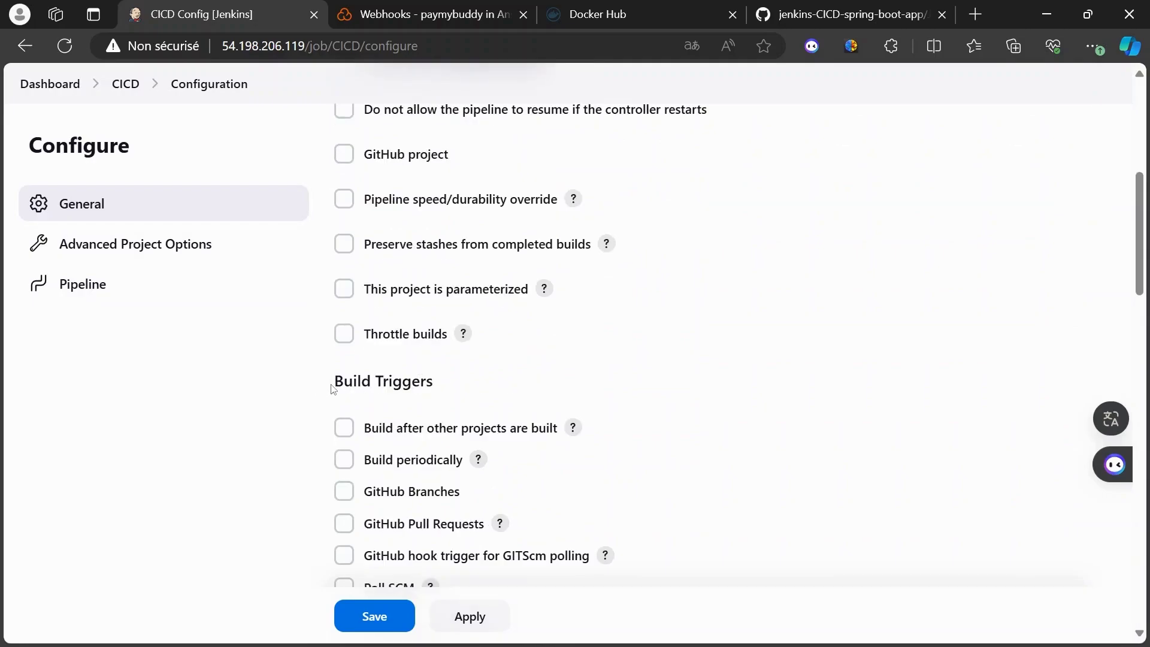
Step: Enable the GitHub hook trigger for GITScm polling under the CICD job's build triggers and save the job configuration
left_click_drag(333, 389, 459, 390)
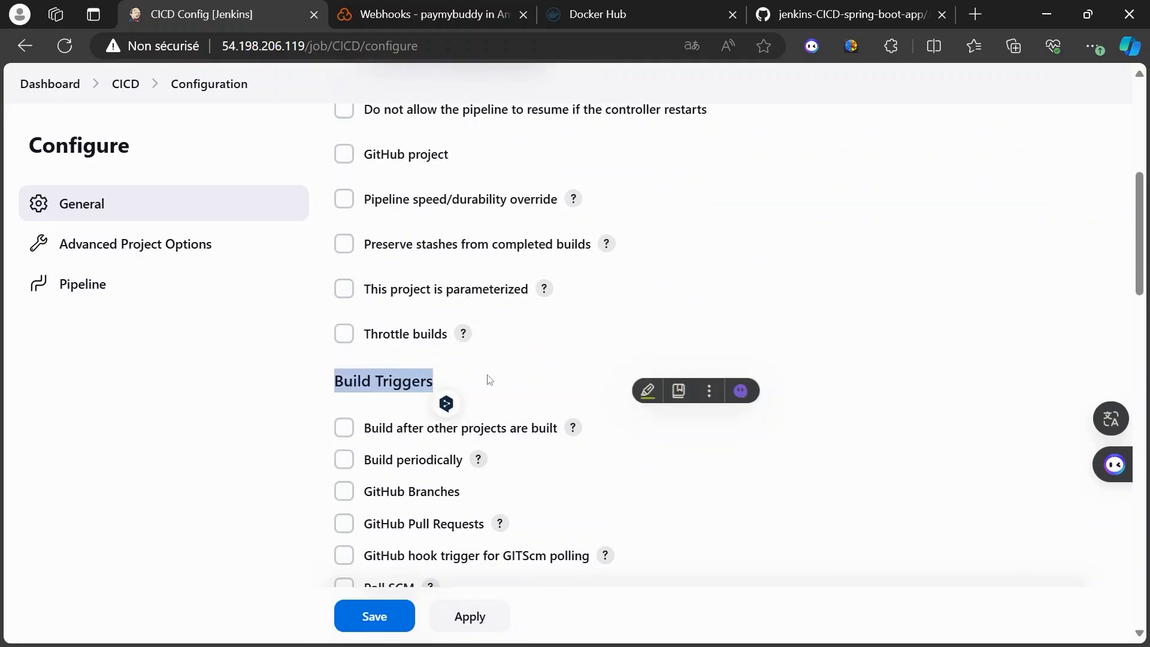
scroll(489, 379, "down", 3)
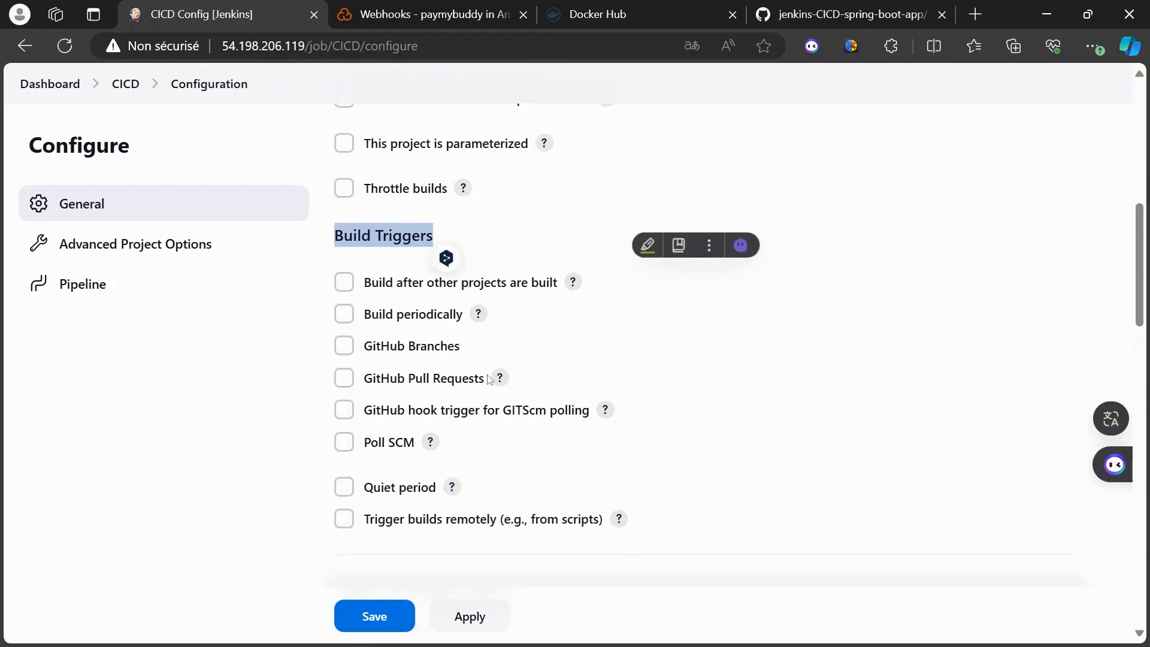
left_click(769, 432)
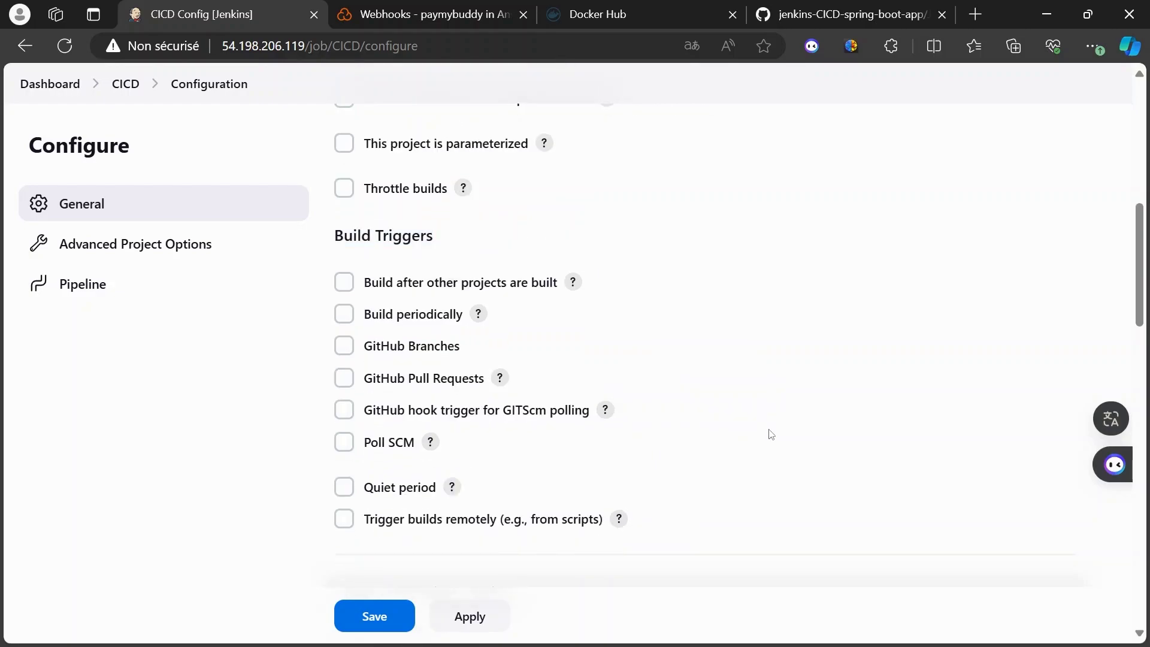
left_click(345, 411)
scroll(492, 432, "down", 5)
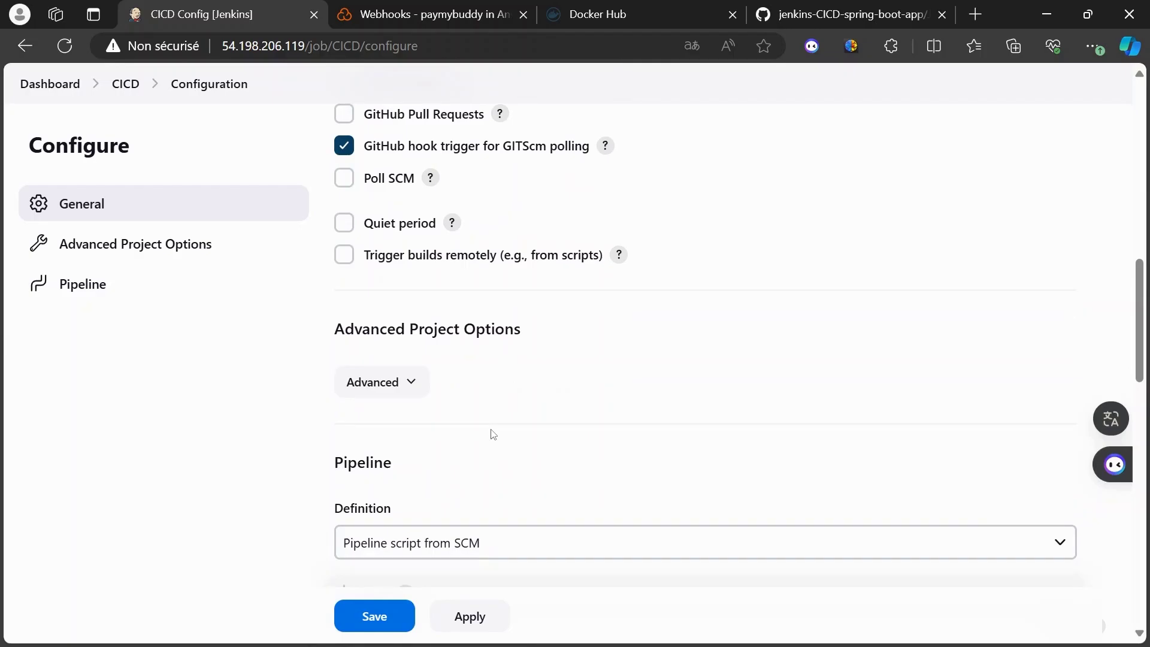
scroll(492, 434, "down", 6)
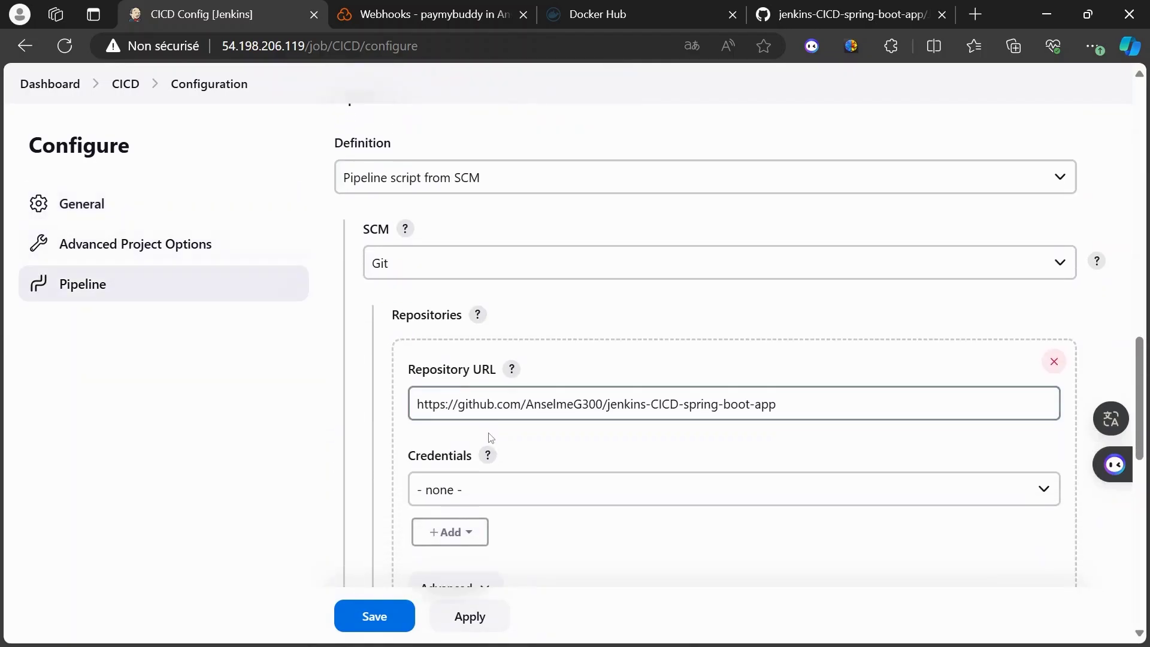
left_click(373, 617)
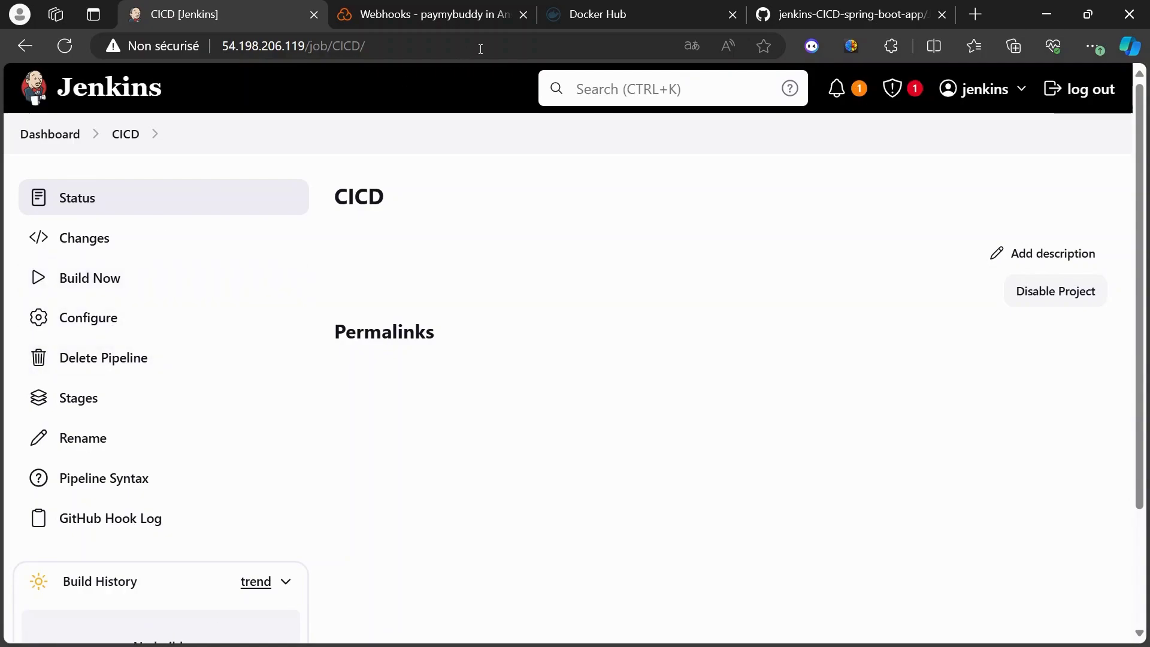
Step: Switch to the repository's Jenkinsfile on GitHub, open it for editing and locate the HOSTNAME_DEPLOY_STAGING and HOSTNAME_DEPLOY_PROD variables
left_click(826, 15)
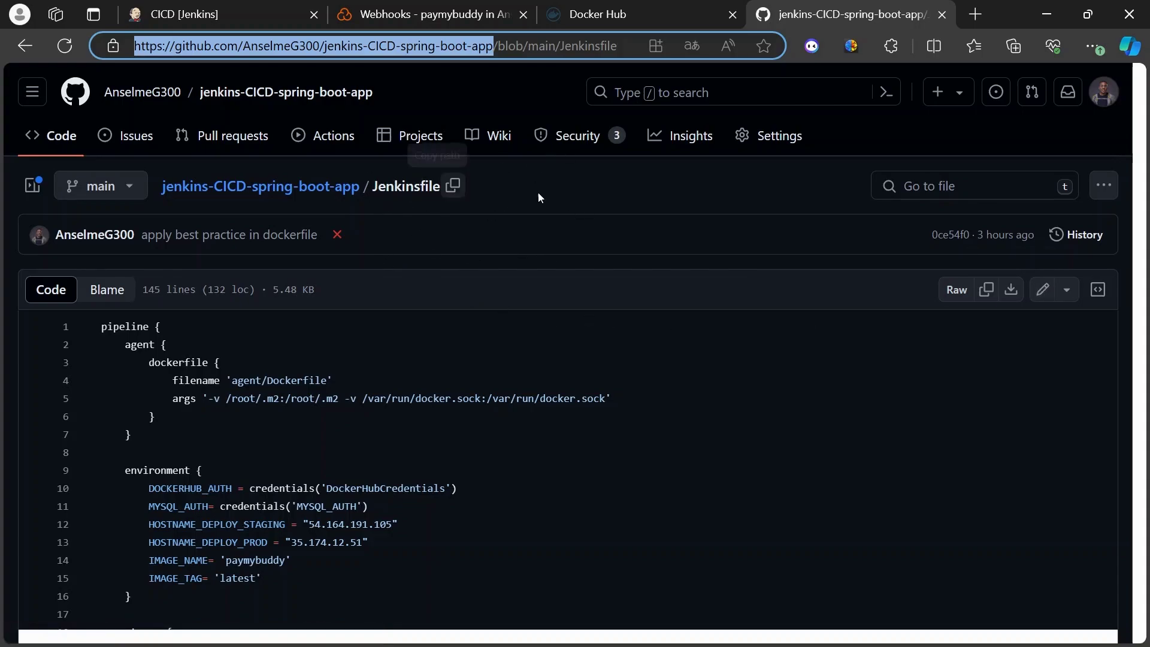
left_click(1031, 293)
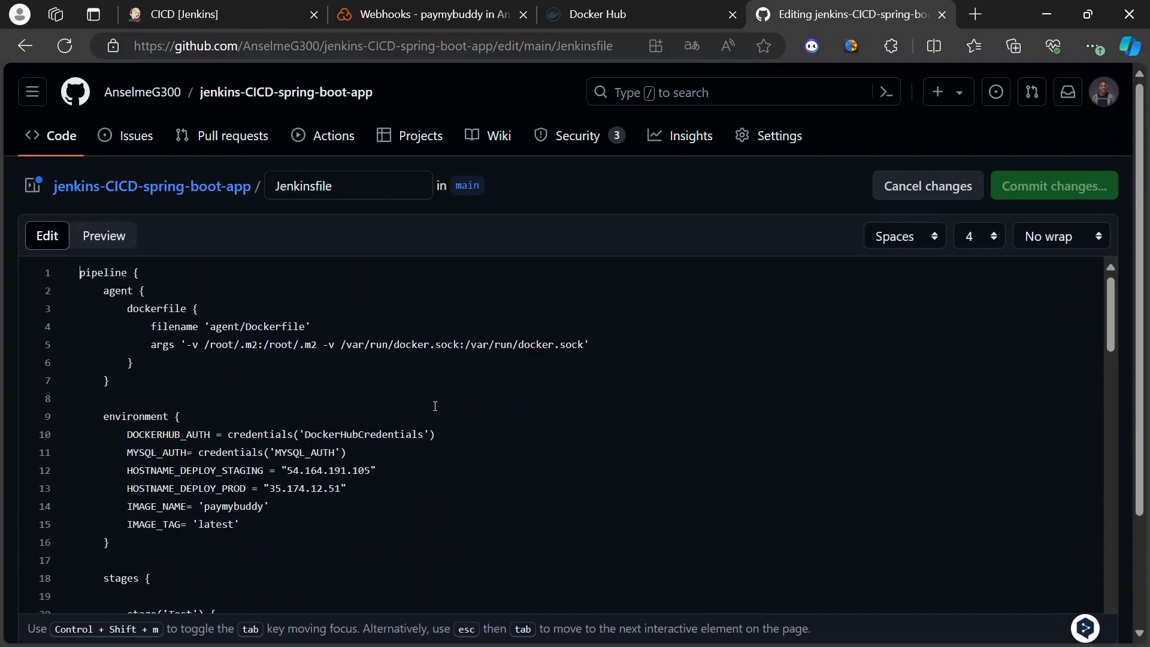
scroll(434, 406, "down", 2)
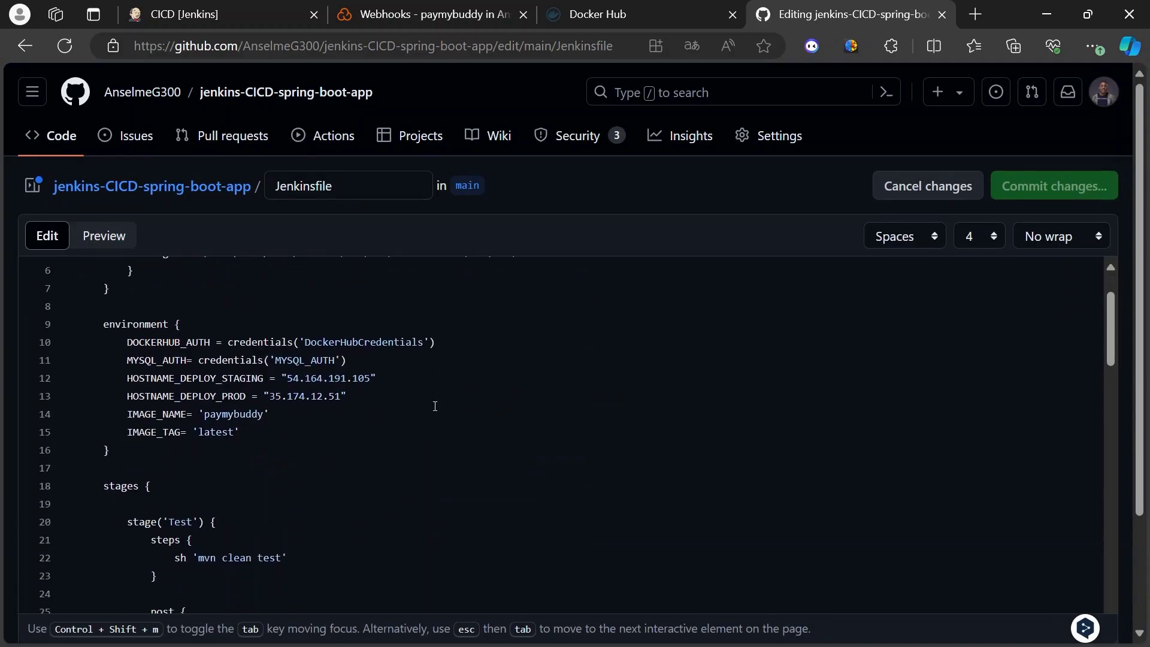
double_click(194, 377)
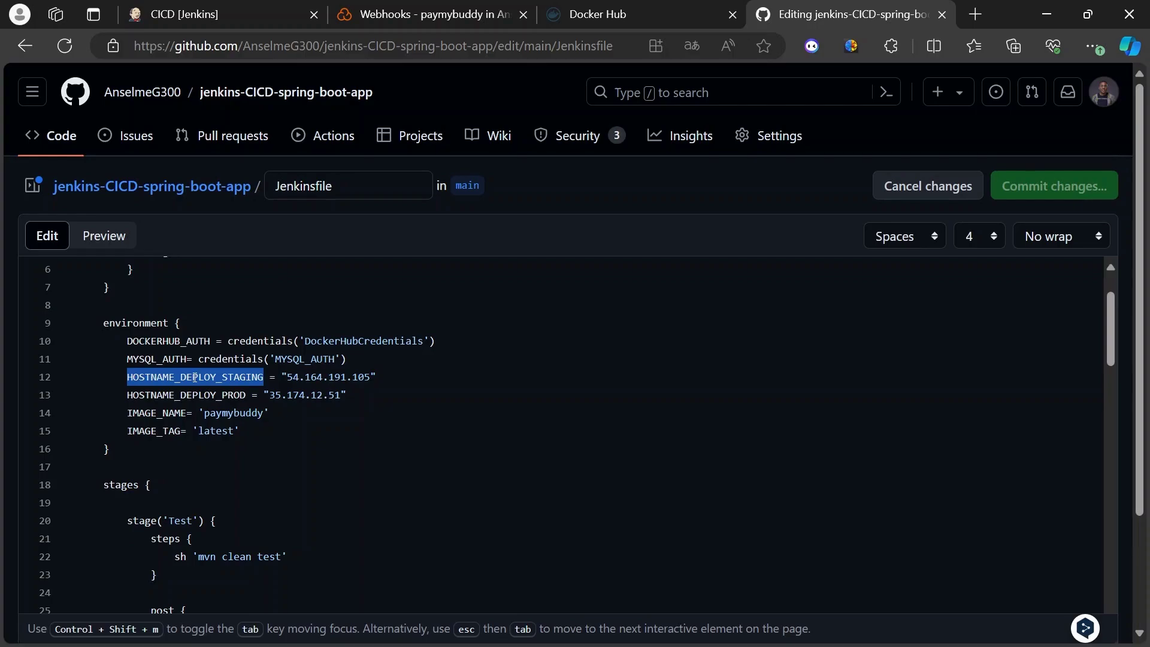
double_click(161, 394)
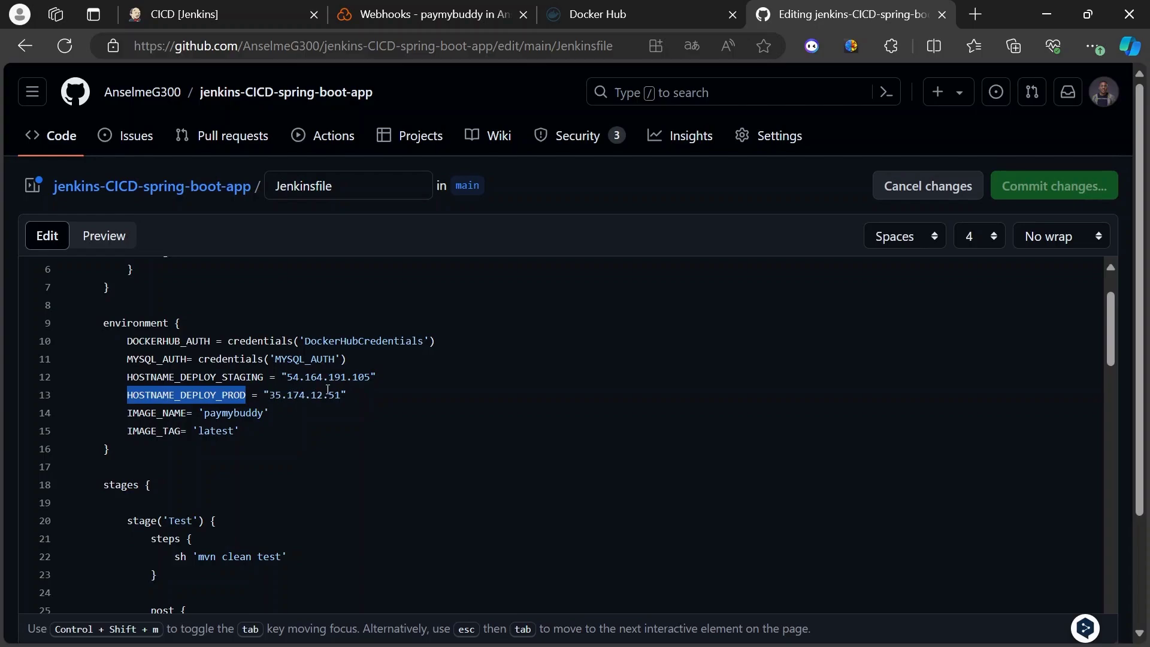
left_click_drag(369, 394, 389, 379)
left_click(374, 395)
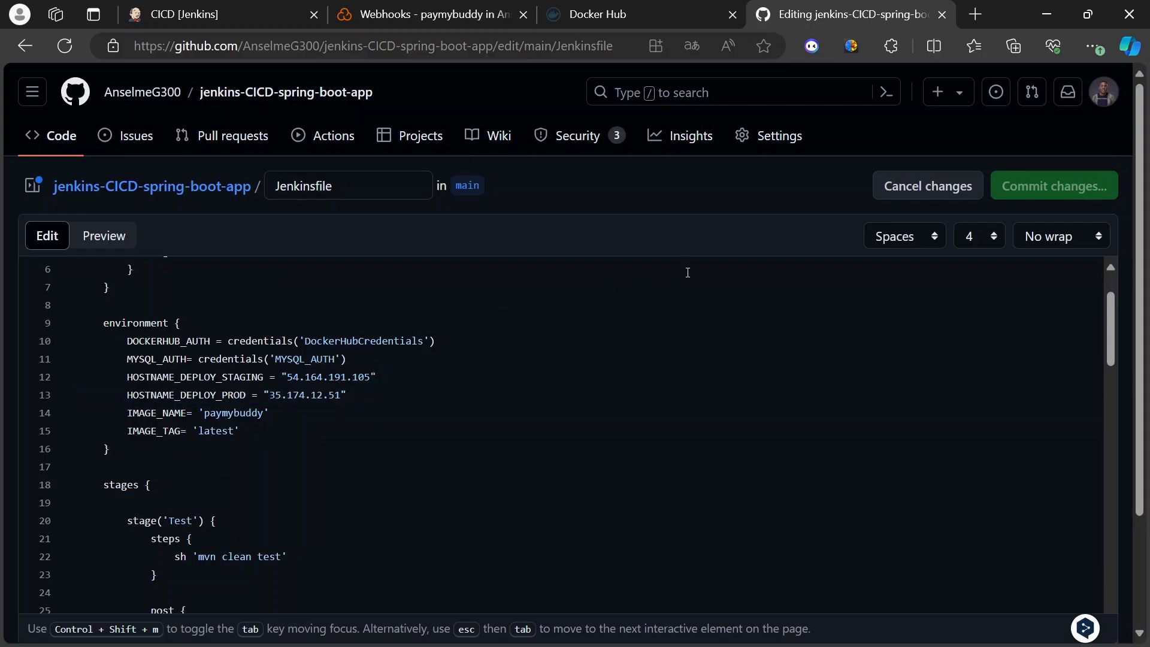
Step: Move the HOSTNAME_DEPLOY_PROD line in the environment block above HOSTNAME_DEPLOY_STAGING, directly below MYSQL_AUTH, without a blank line between
triple_click(391, 394)
key("ctrl+c")
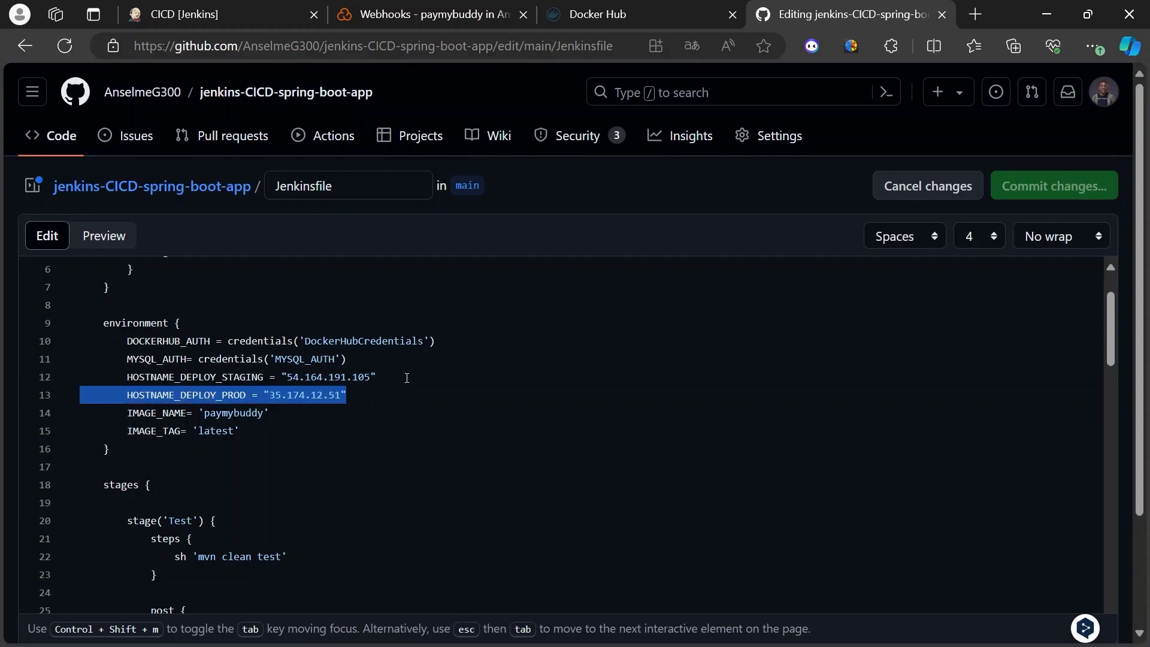
key("BackSpace")
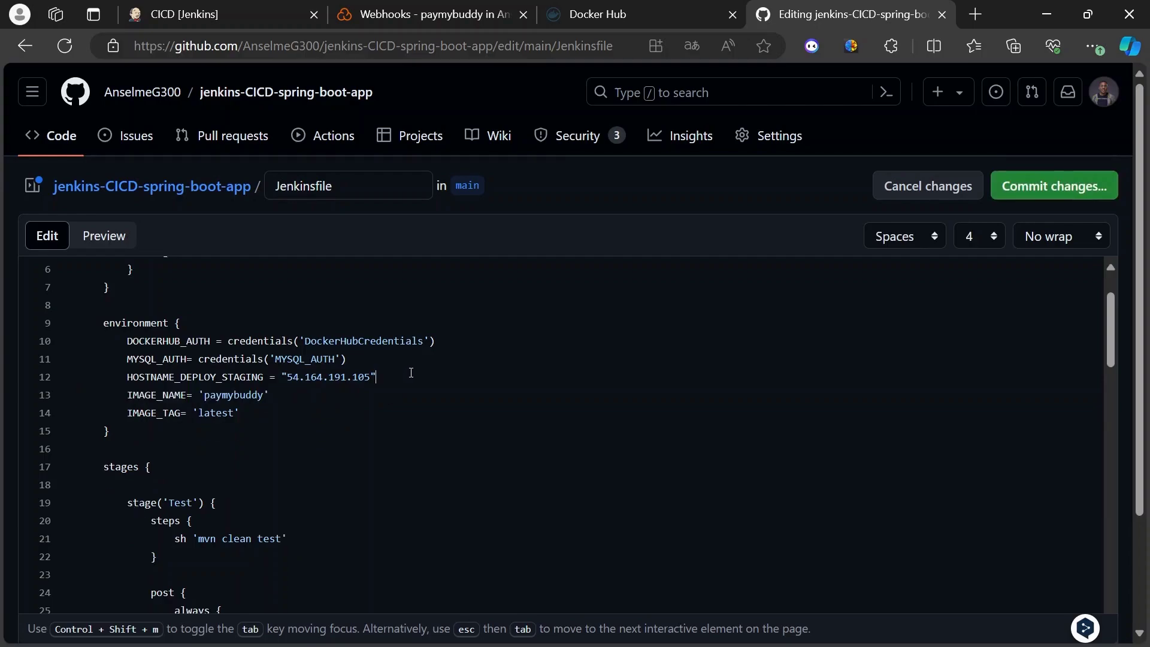
left_click(355, 364)
key("Return")
key("Return")
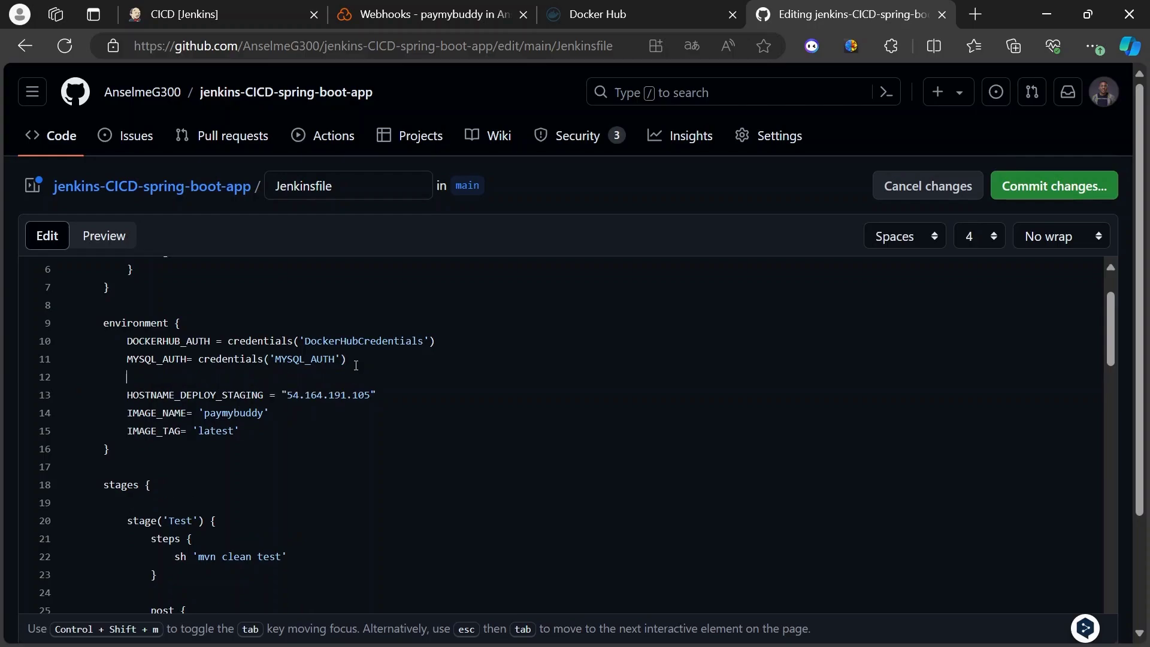
key("ctrl+v")
left_click(224, 374)
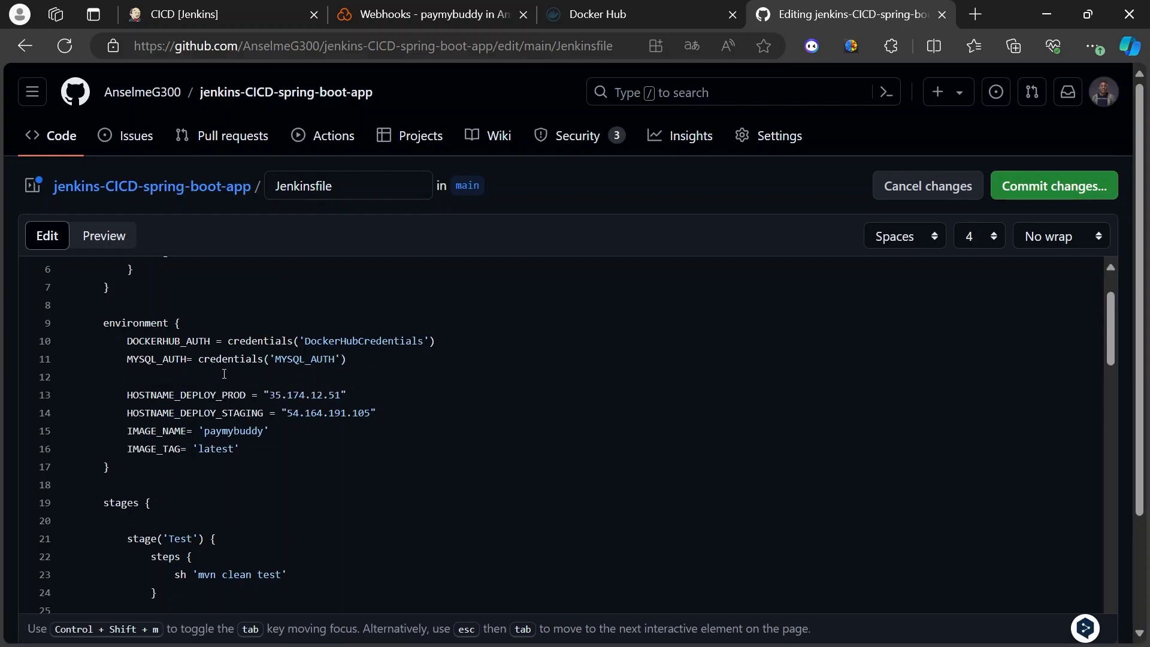
key("BackSpace")
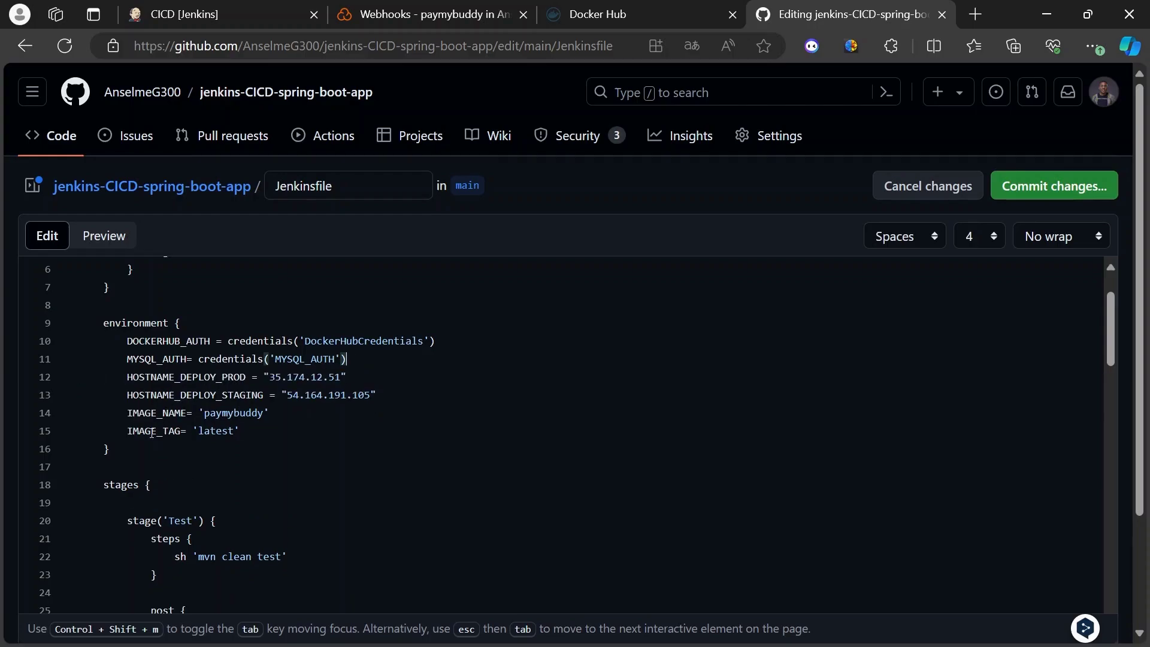
Step: Commit the edited Jenkinsfile directly to the main branch with the message "Update Jenkinsfile"
left_click(354, 407)
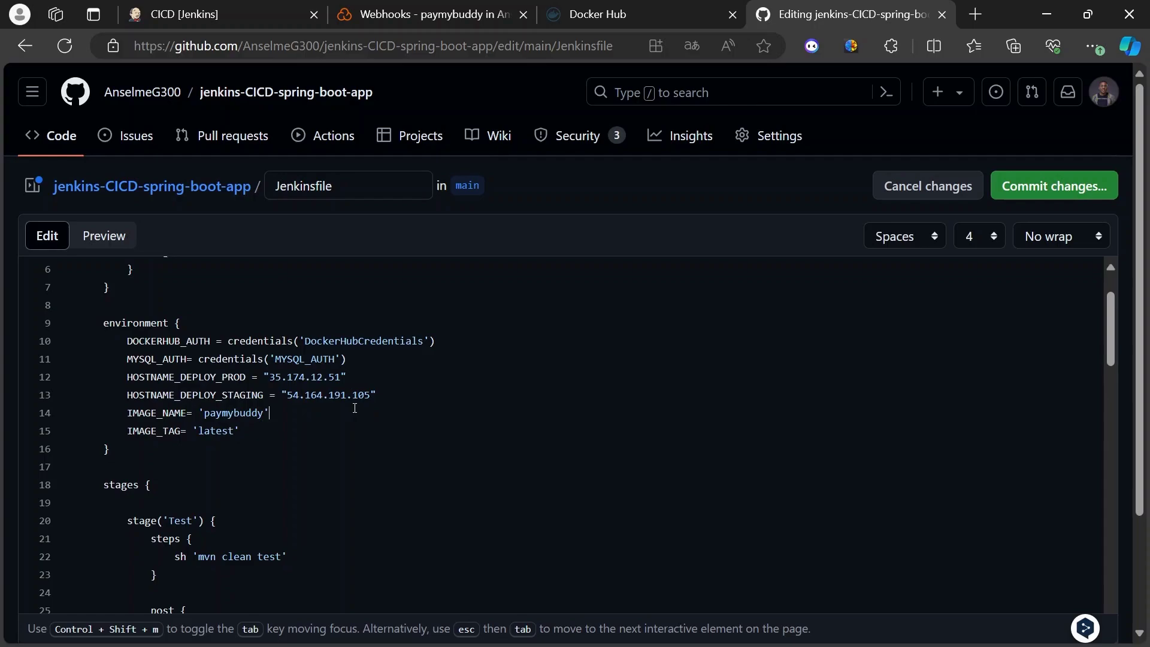
left_click(1058, 181)
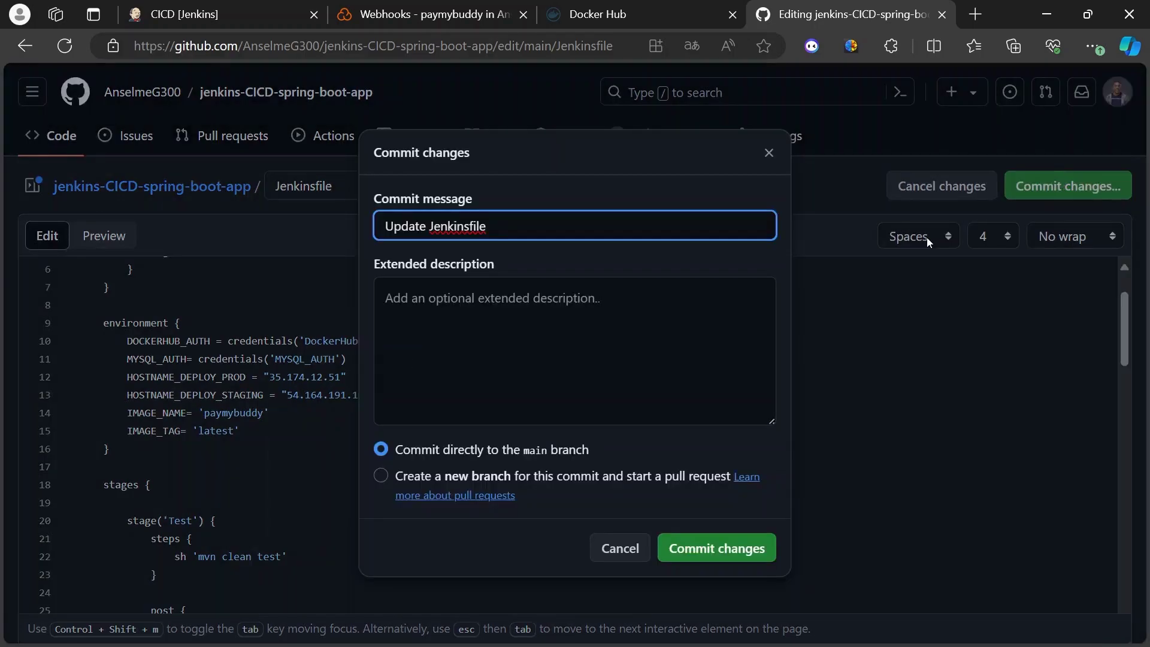
left_click(737, 548)
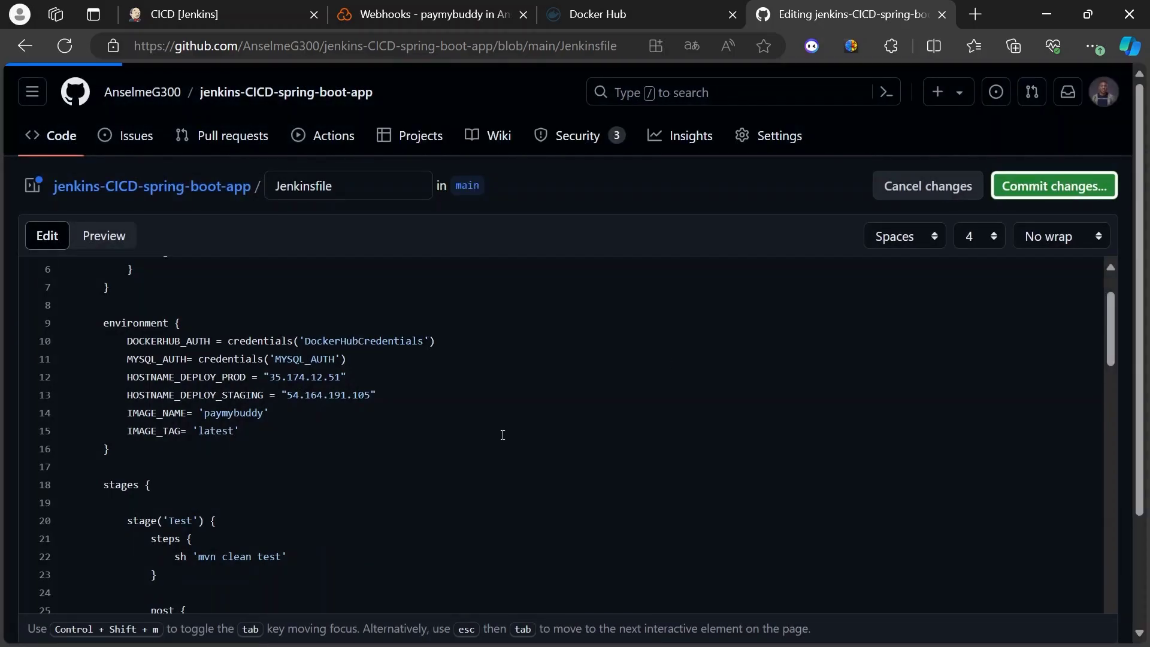
Step: Return to the CICD job in Jenkins, check its build history for a triggered build and open the job's Stages view
left_click(198, 16)
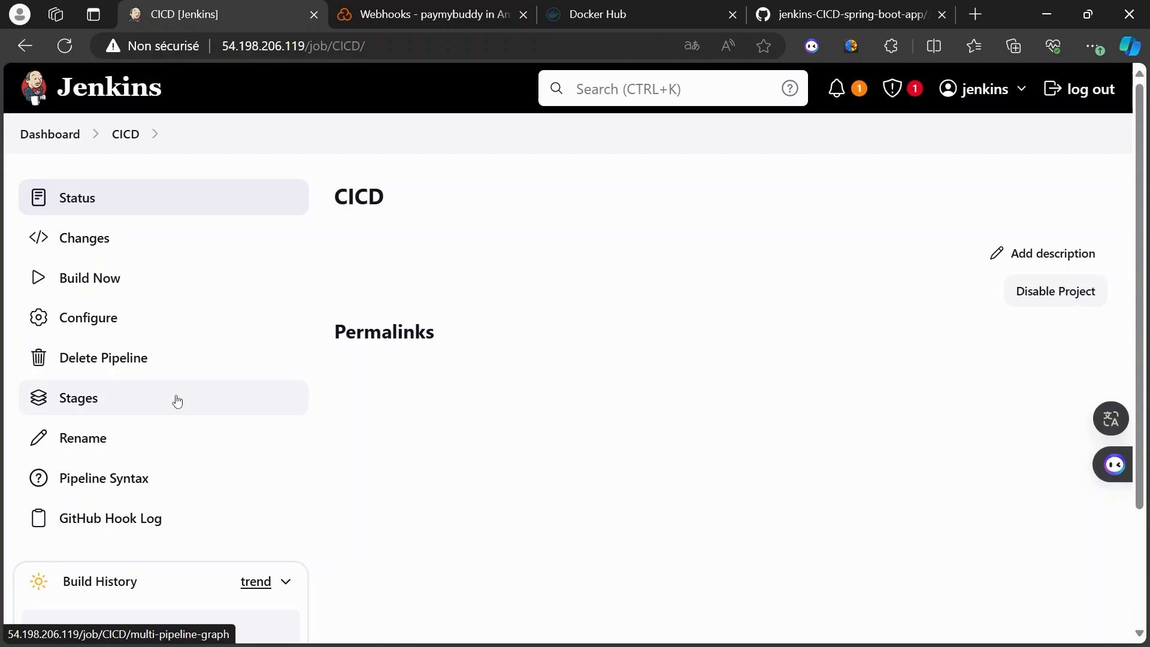
scroll(177, 401, "down", 3)
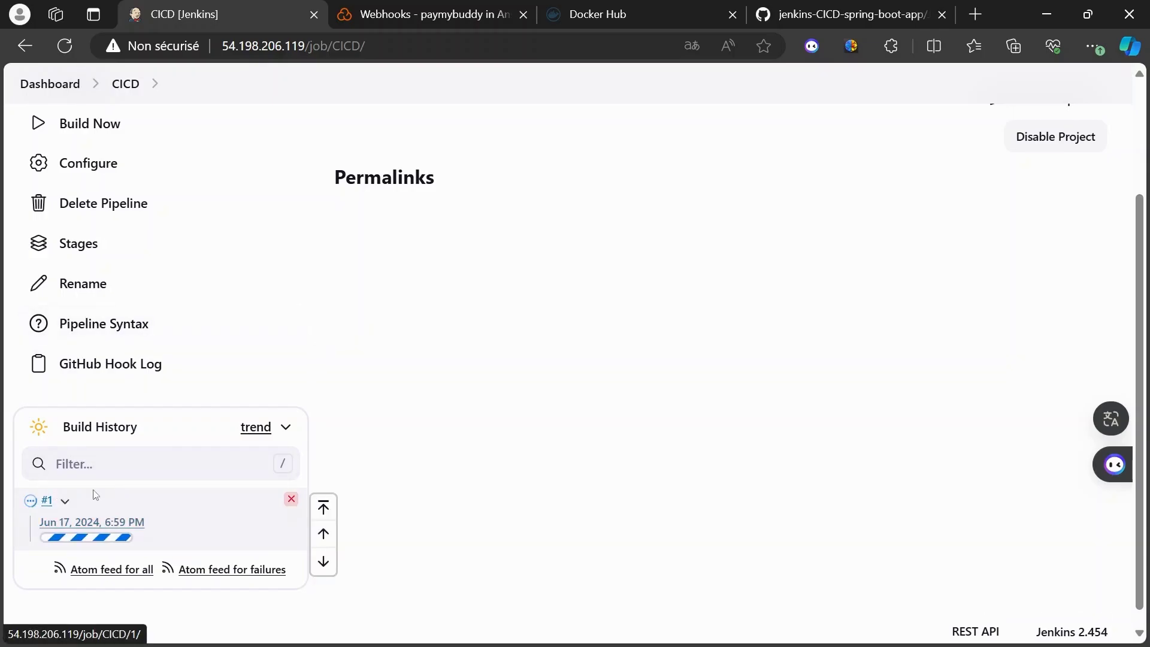
scroll(194, 292, "up", 3)
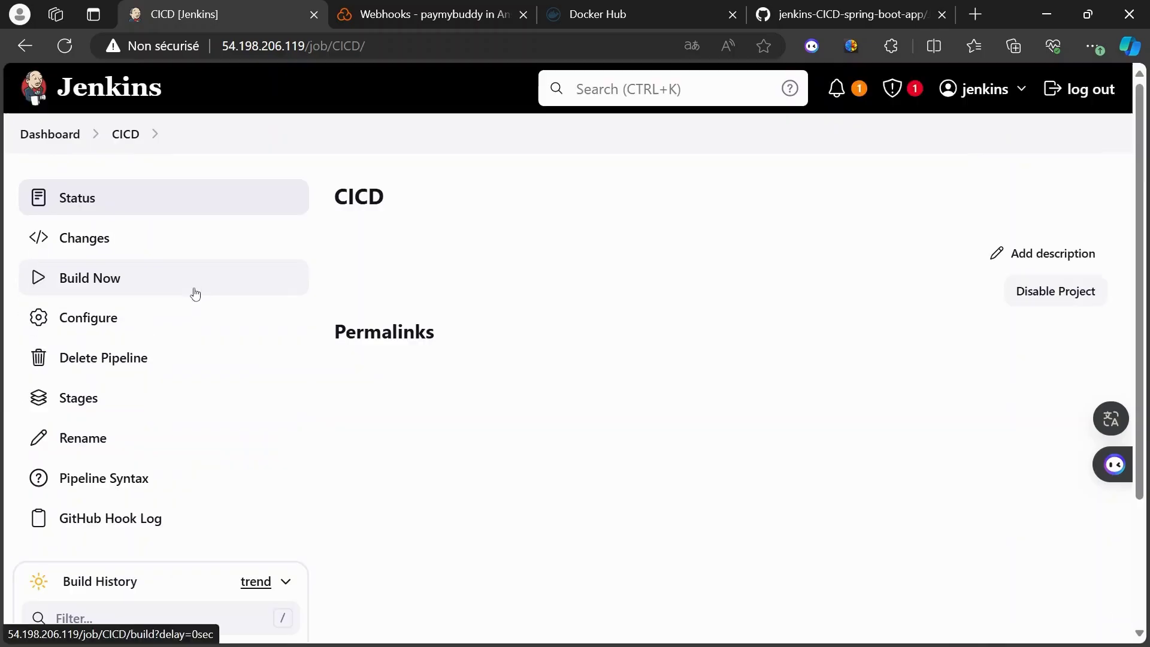
left_click(72, 407)
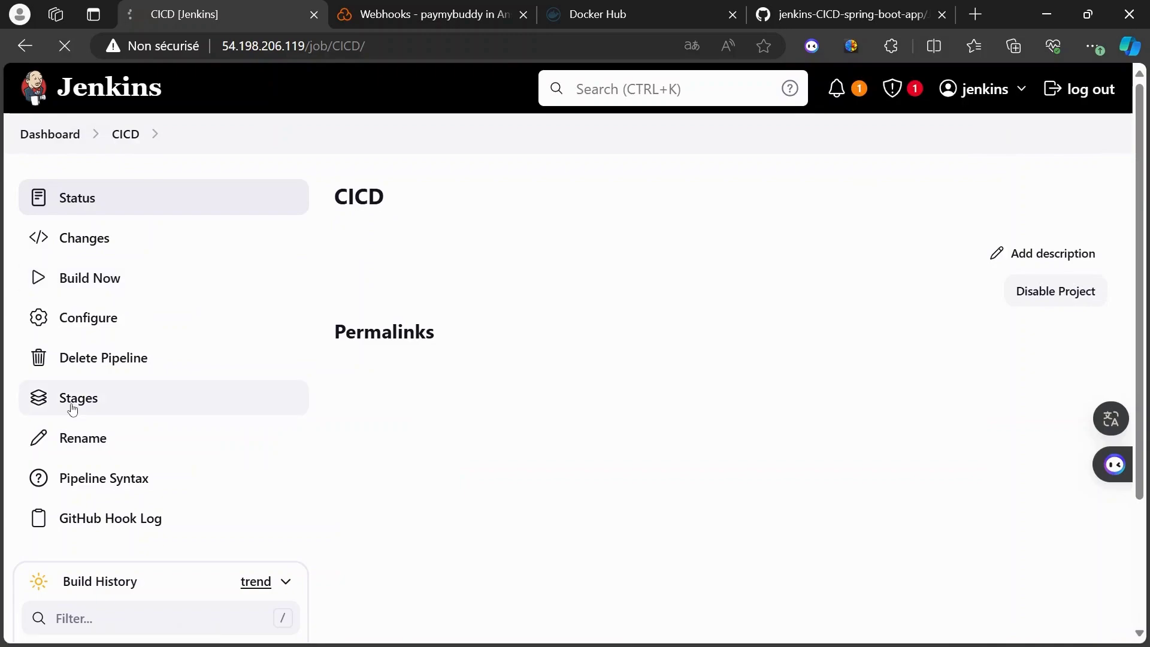